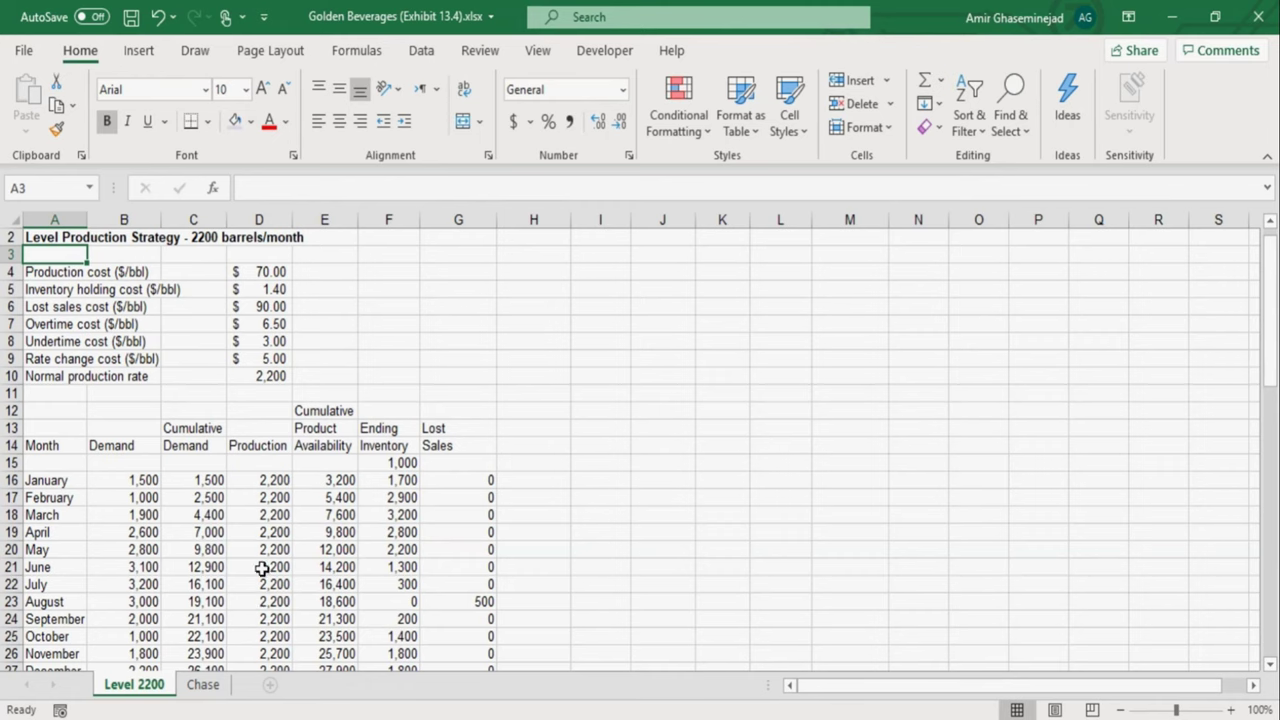
- Fill the starting inventory cell F15 with yellow
left_click(386, 464)
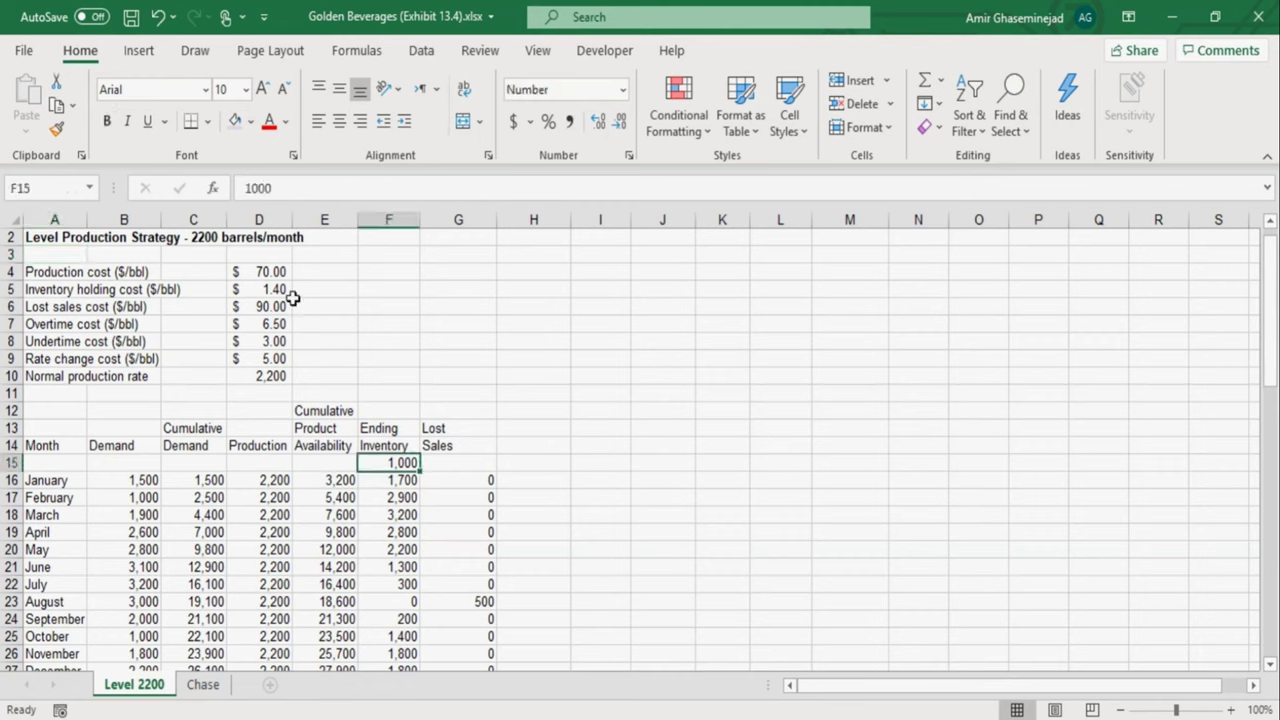
left_click(251, 121)
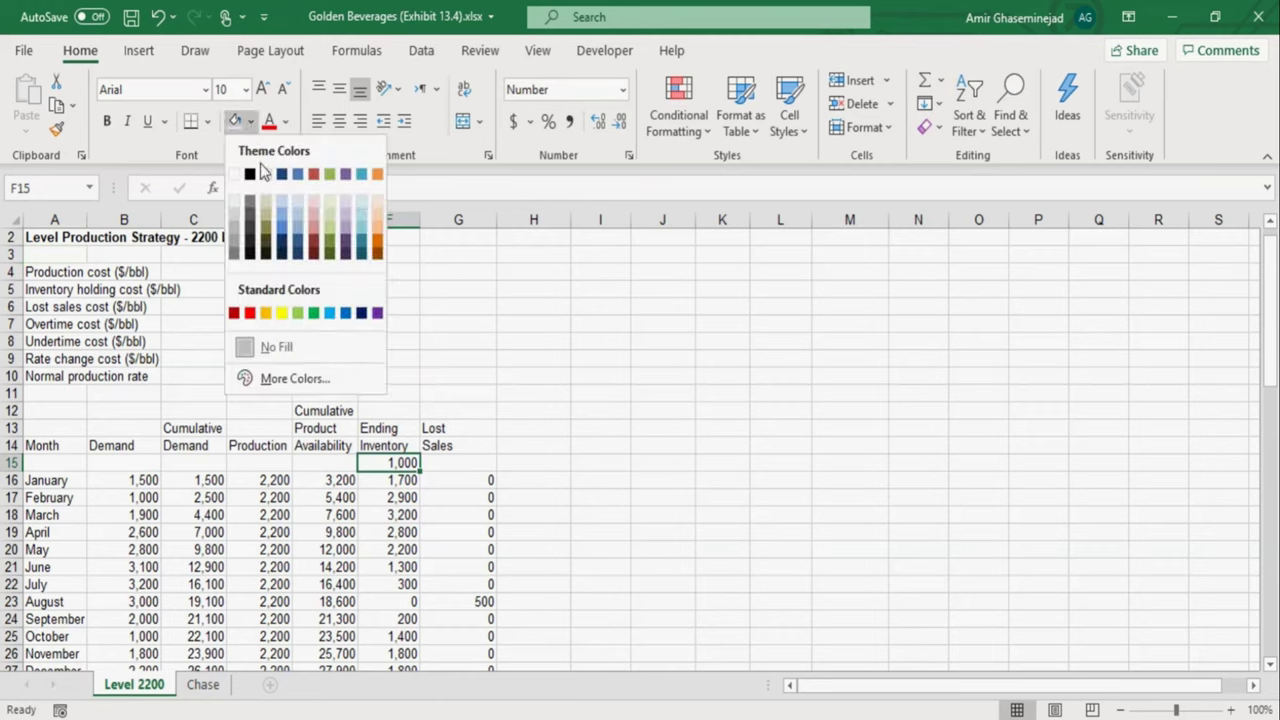
left_click(282, 314)
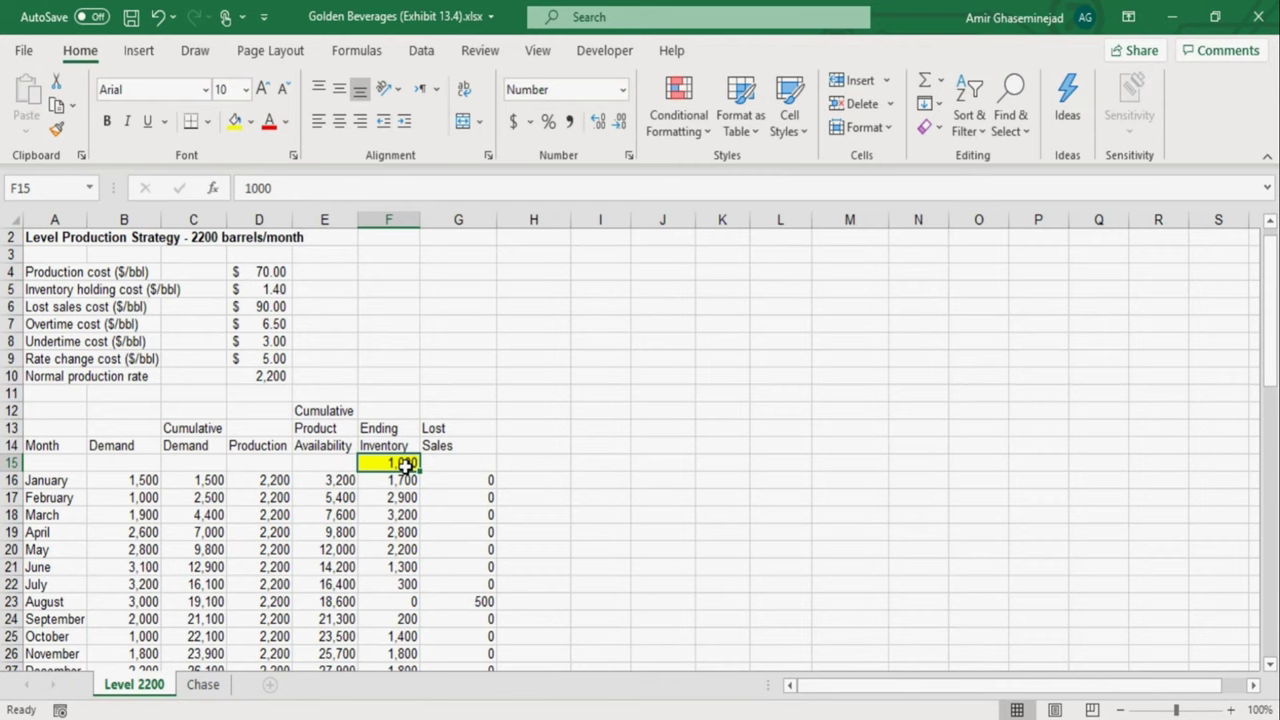
- Shade the monthly Demand values from January to December, B16:B27, with the lightest olive green fill
left_click(258, 485)
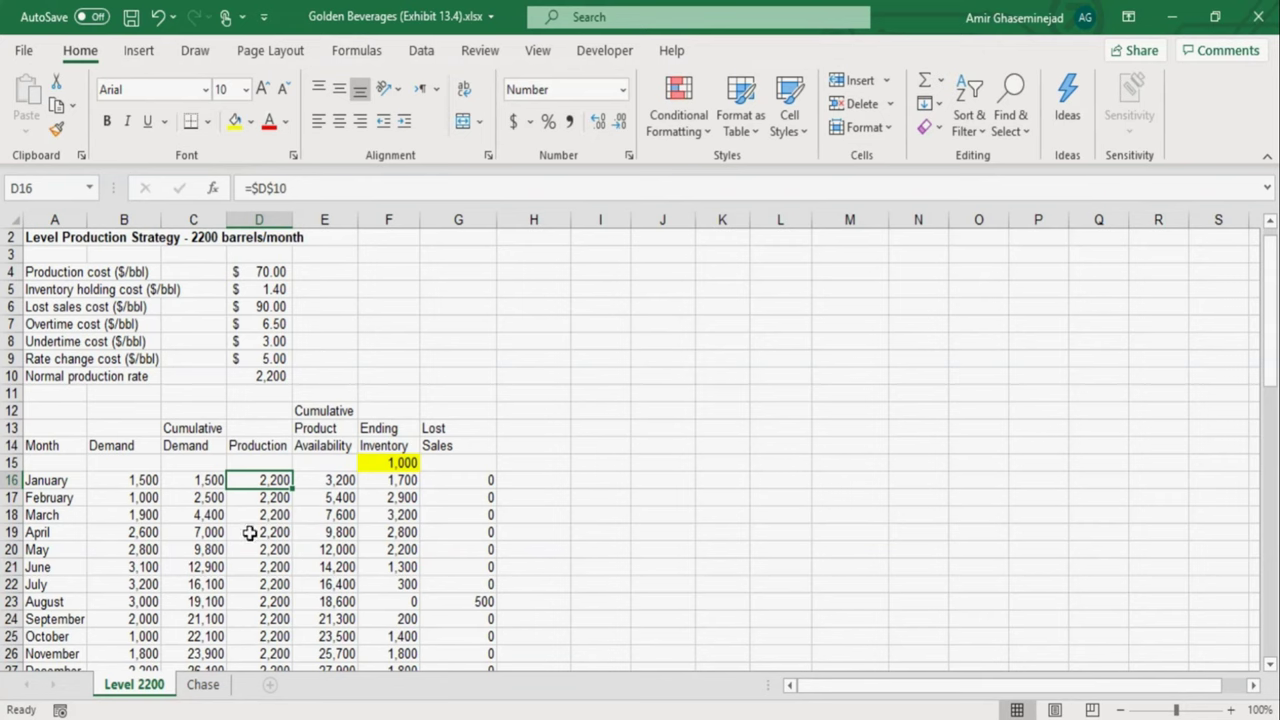
left_click(188, 483)
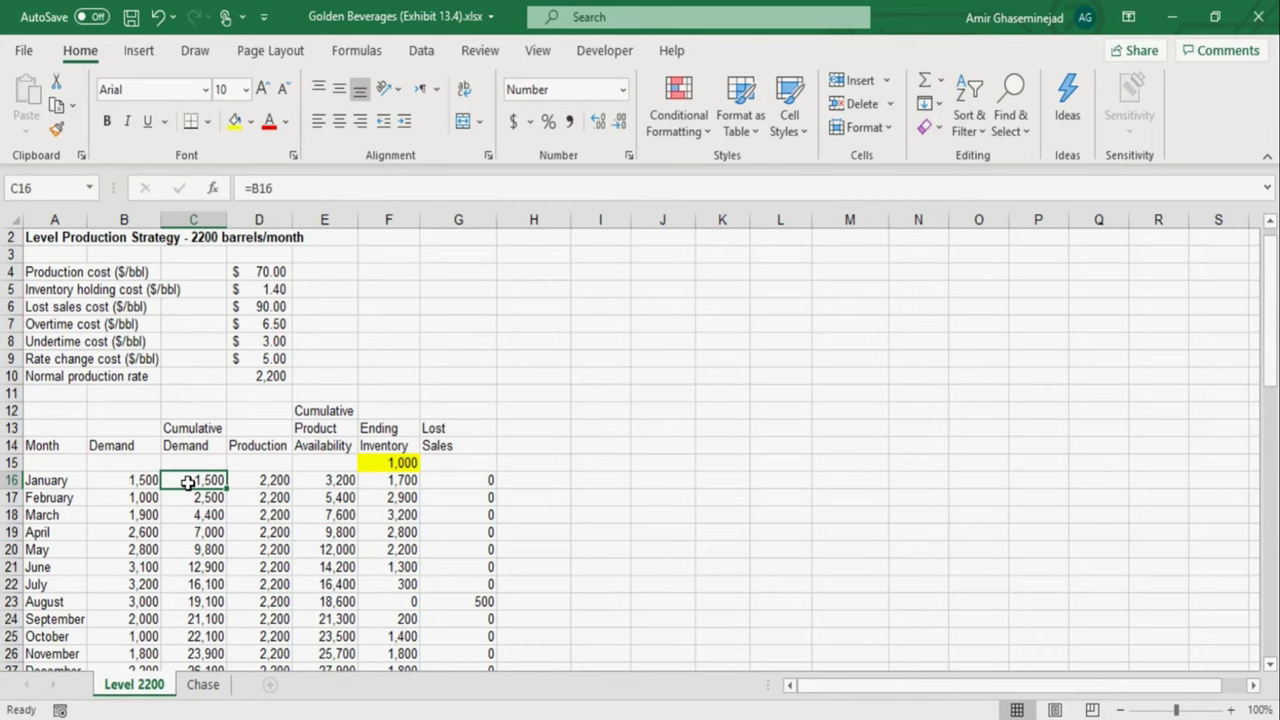
left_click(128, 482)
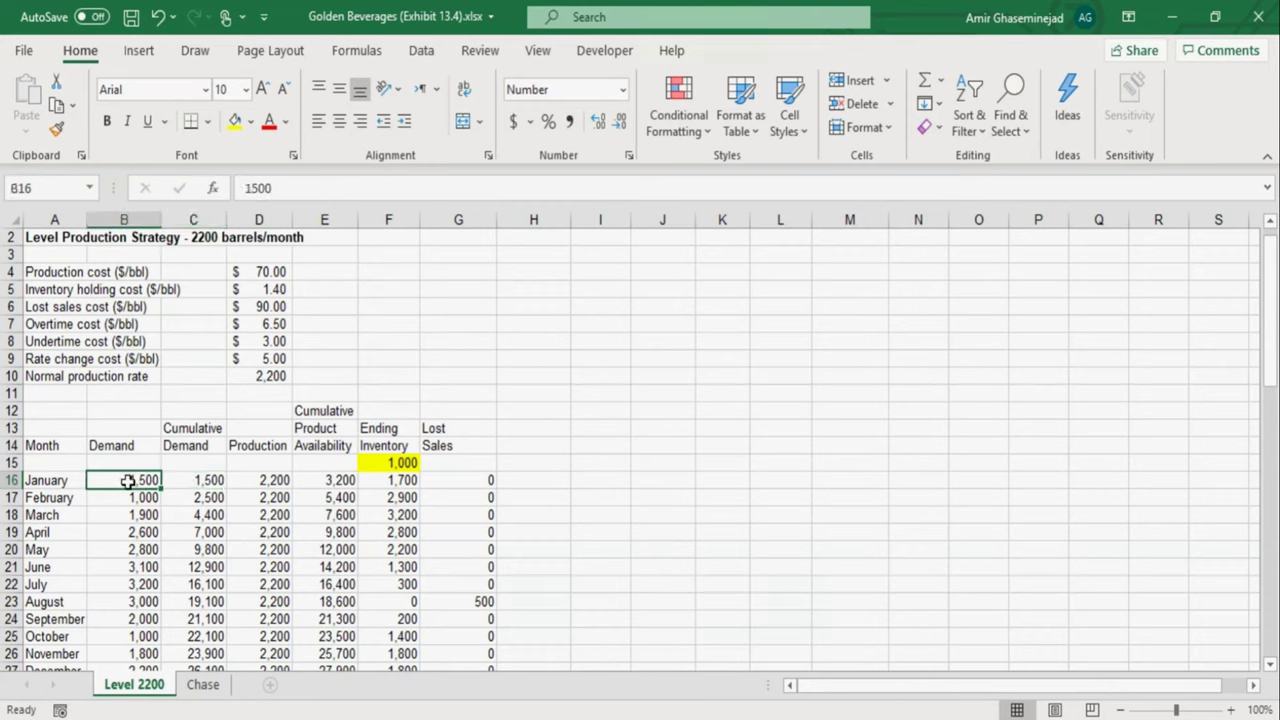
left_click_drag(128, 482, 135, 608)
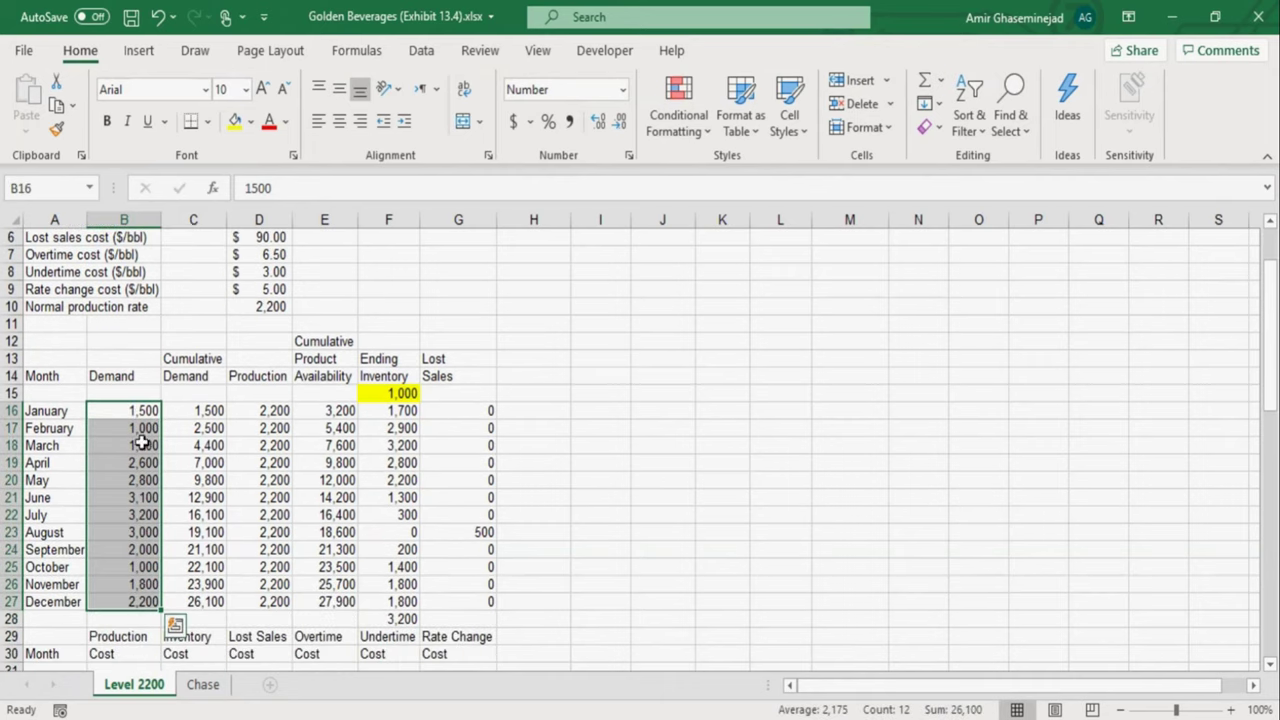
left_click(251, 121)
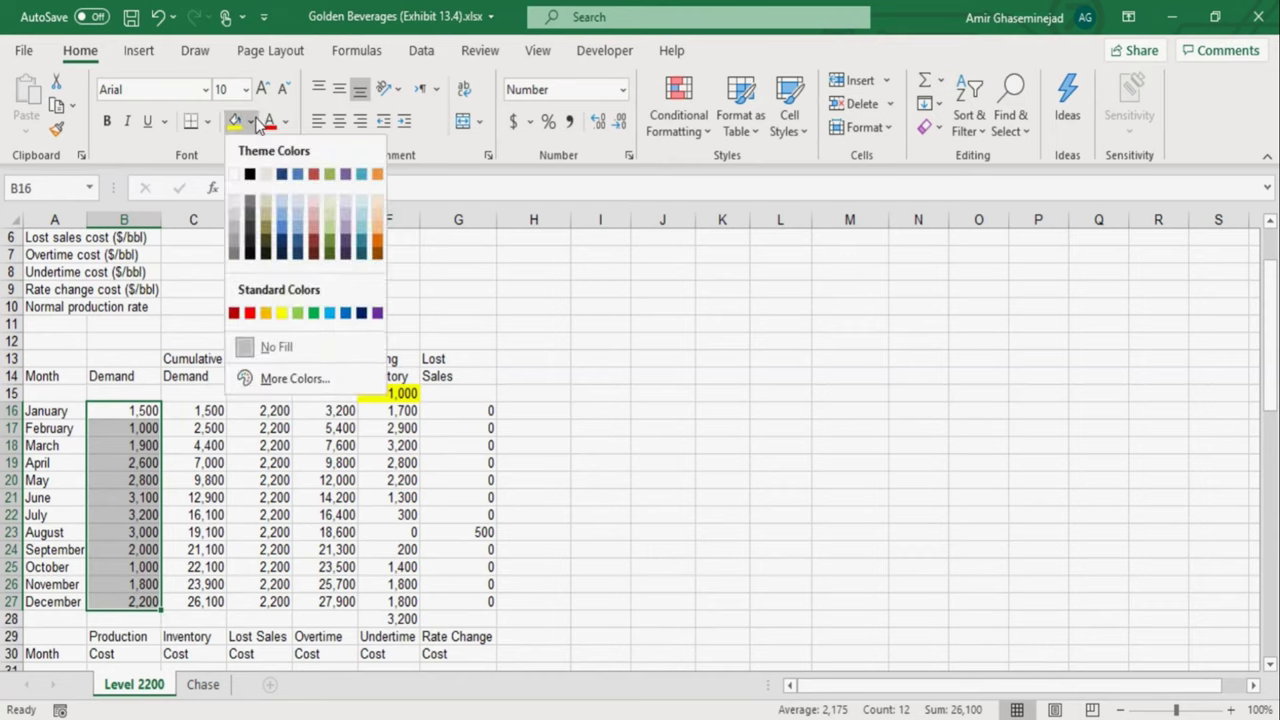
left_click(332, 200)
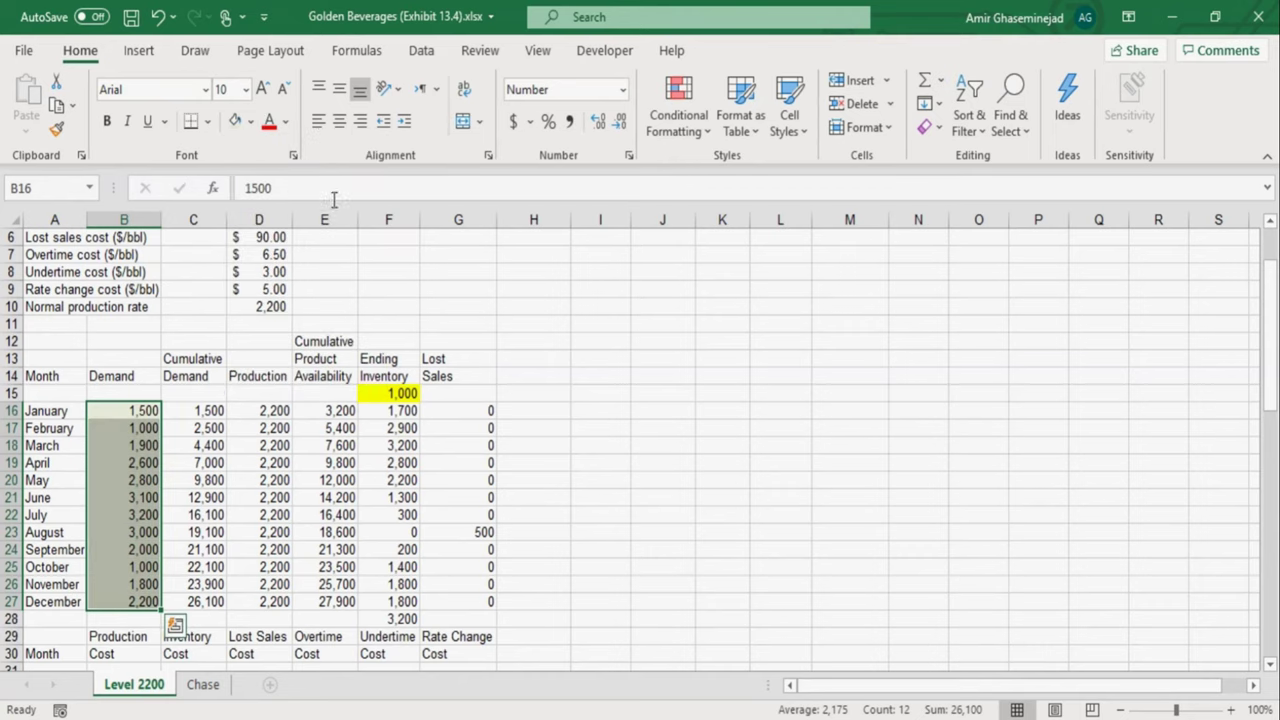
left_click(527, 306)
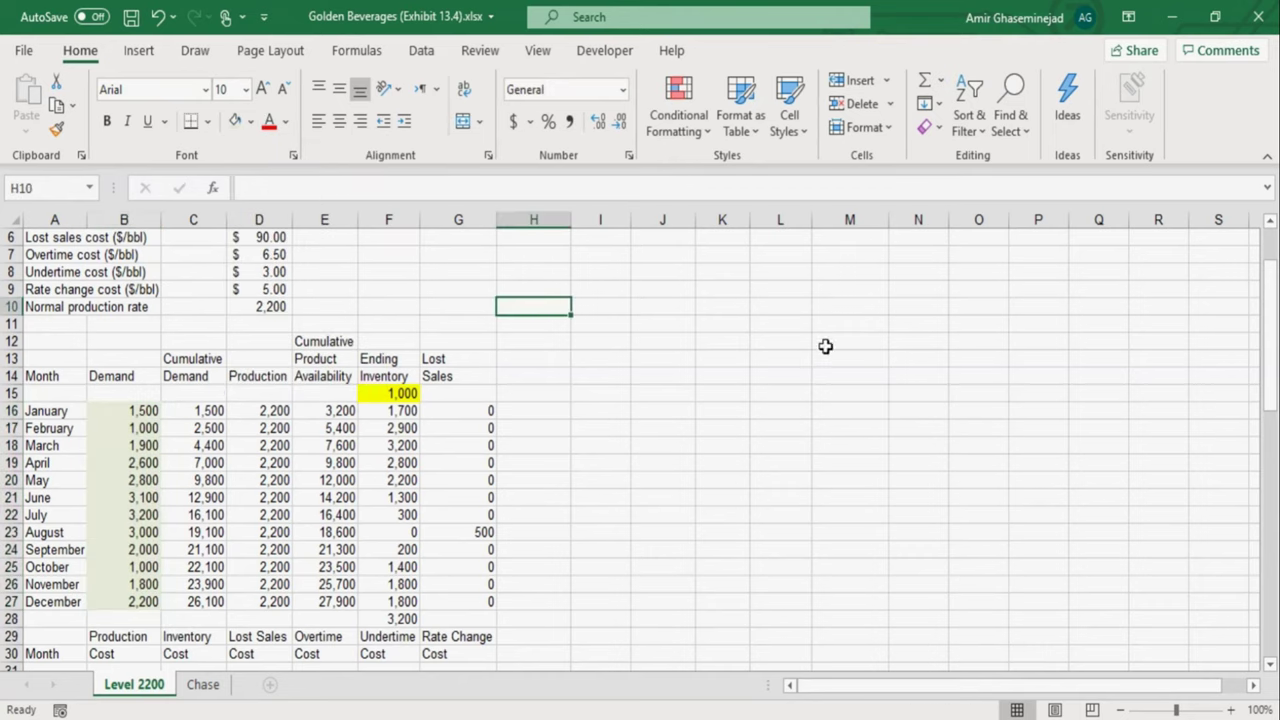
- Examine August demand and the monthly Production values on the Level 2200 sheet, and compare them with the Chase sheet
scroll(1268, 374, "up", 1)
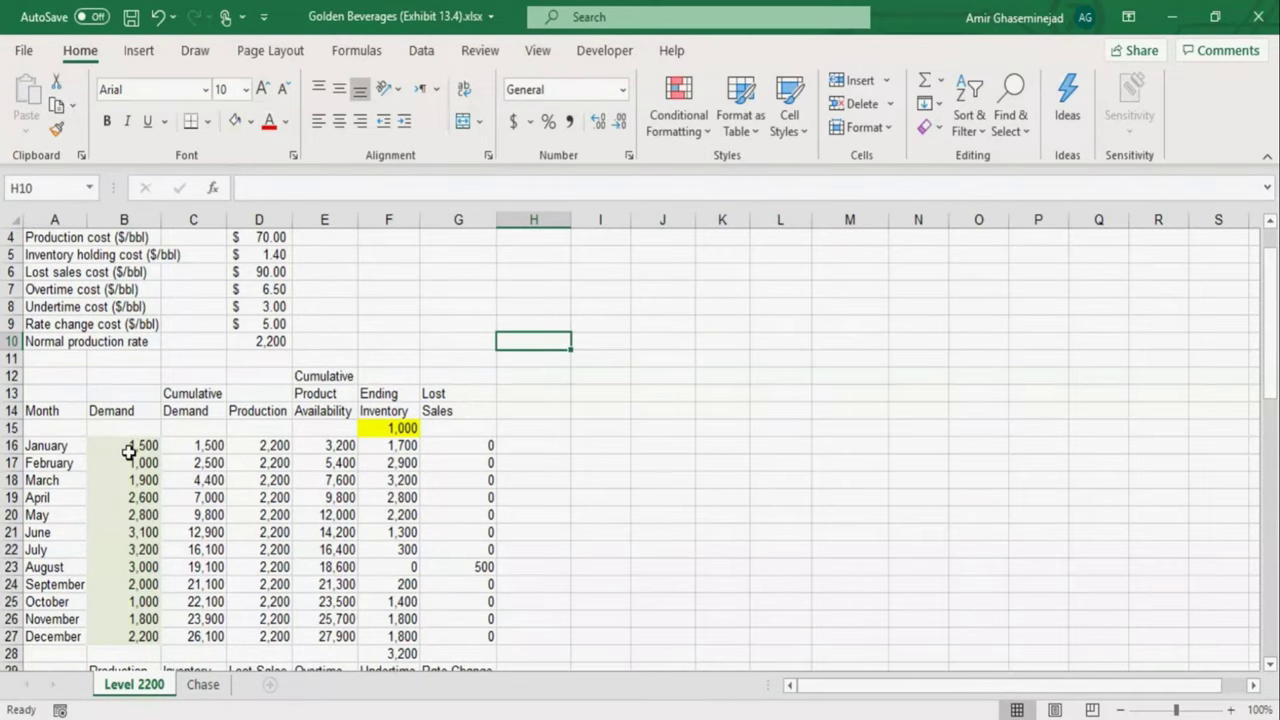
left_click(129, 567)
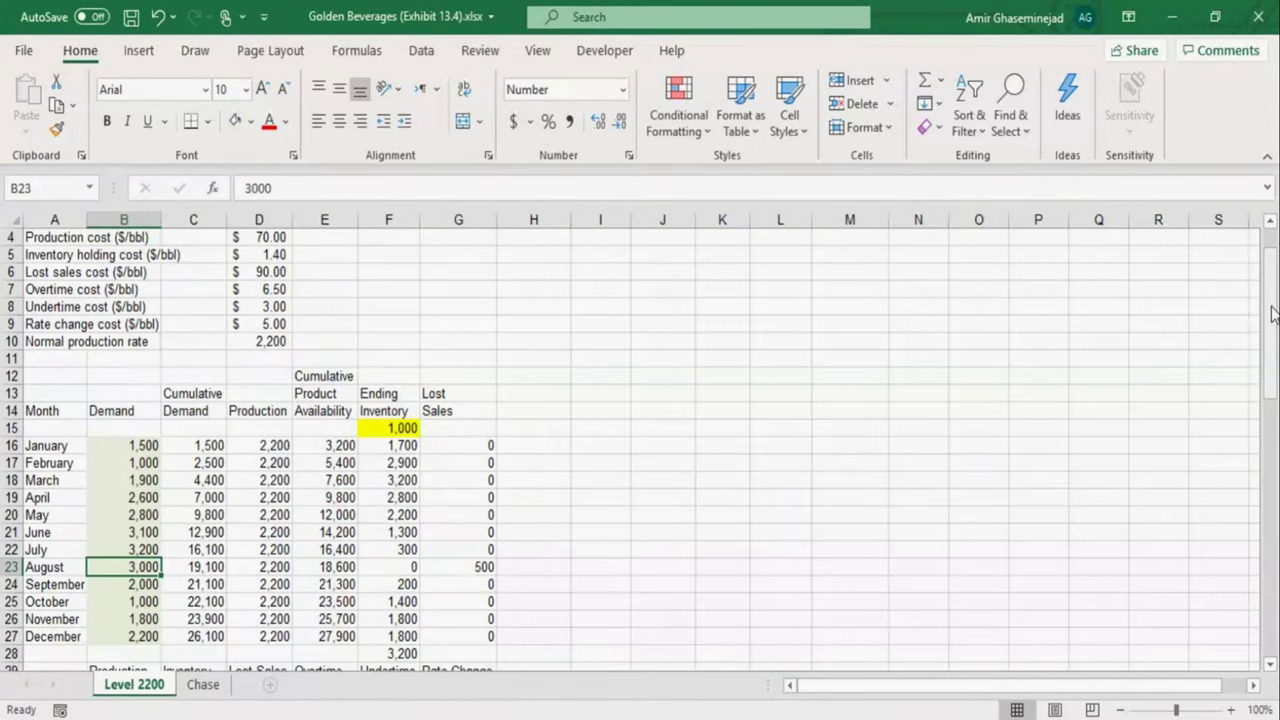
left_click_drag(1272, 314, 1270, 289)
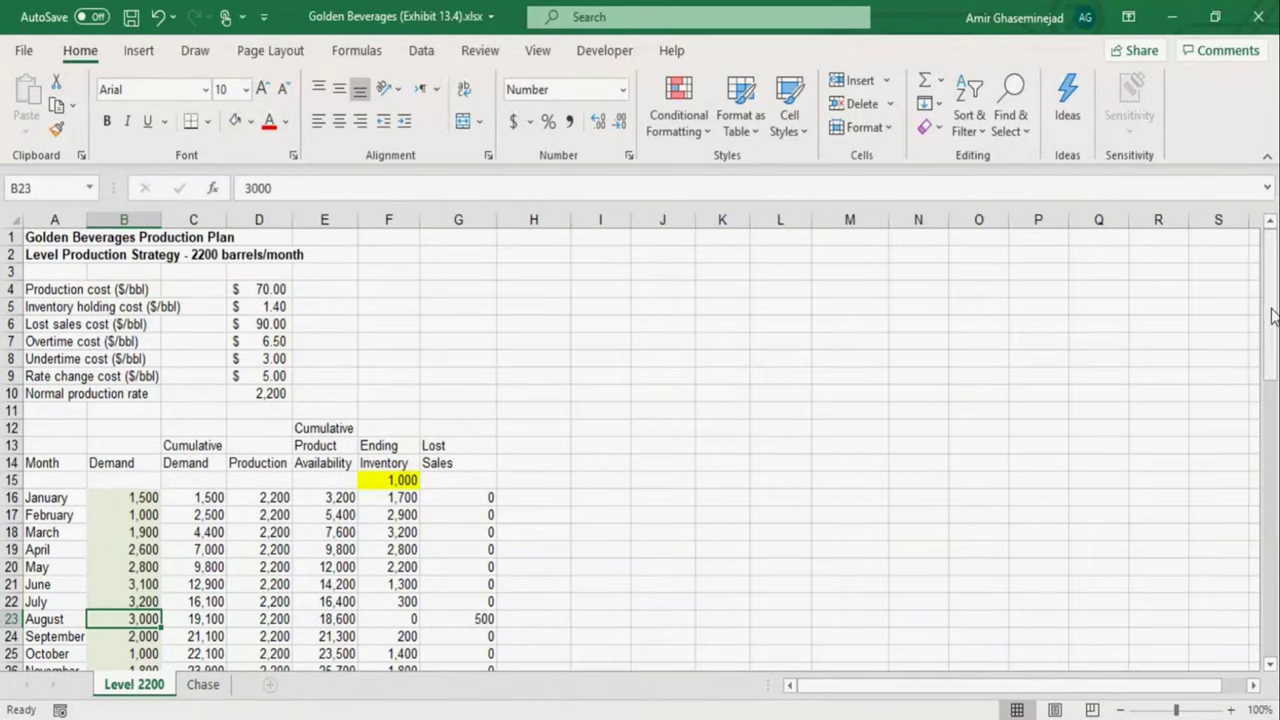
mouse_move(1272, 316)
left_mouse_down()
mouse_move(1271, 372)
mouse_move(1266, 330)
left_mouse_up()
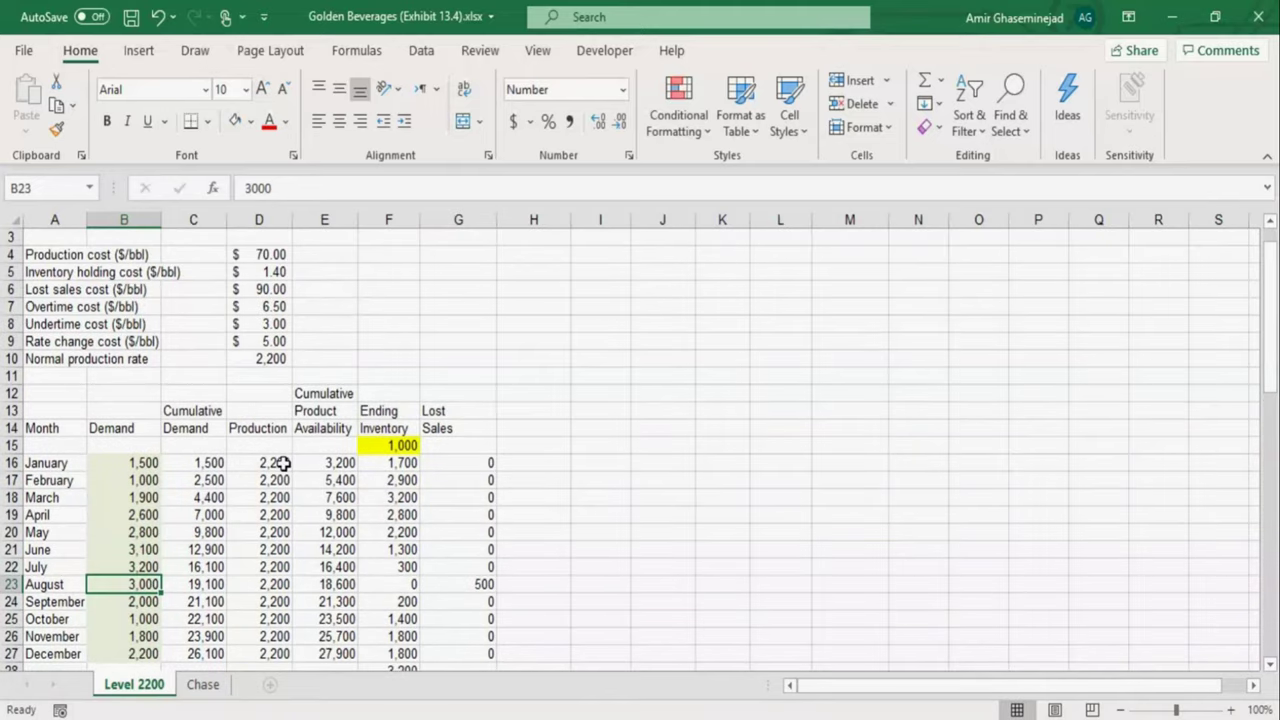
left_click_drag(284, 463, 257, 467)
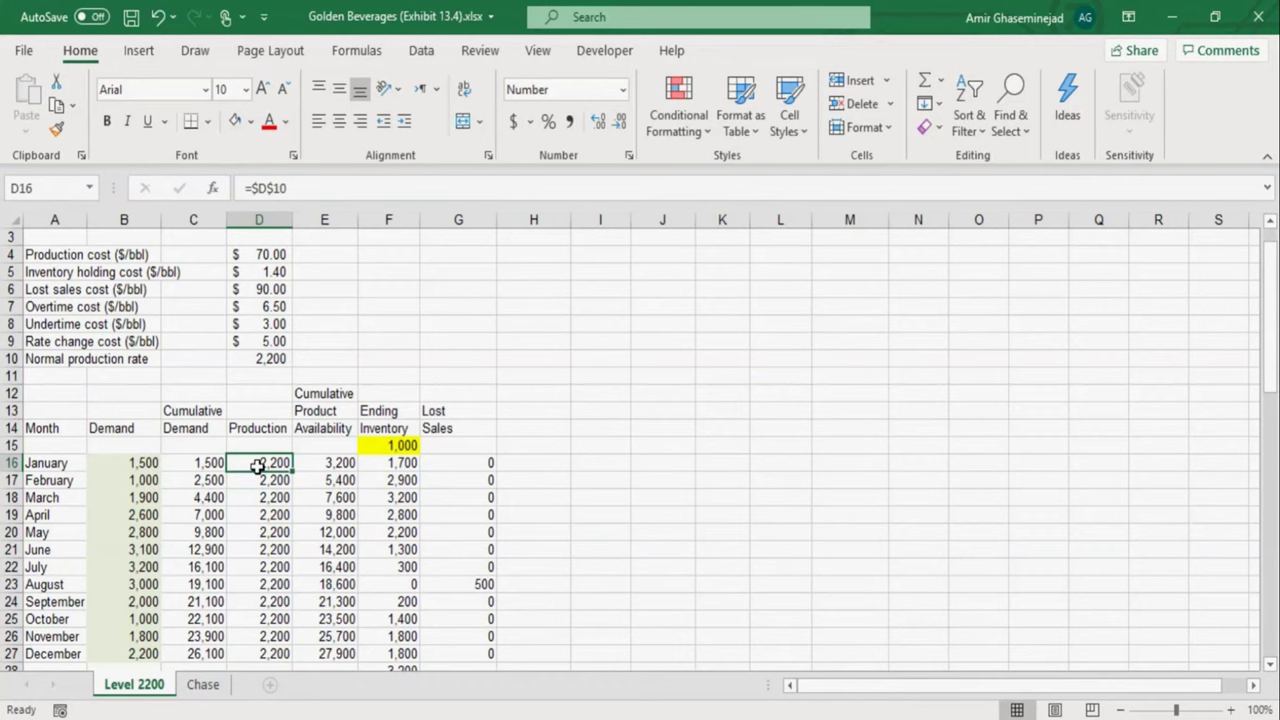
left_click_drag(257, 467, 251, 651)
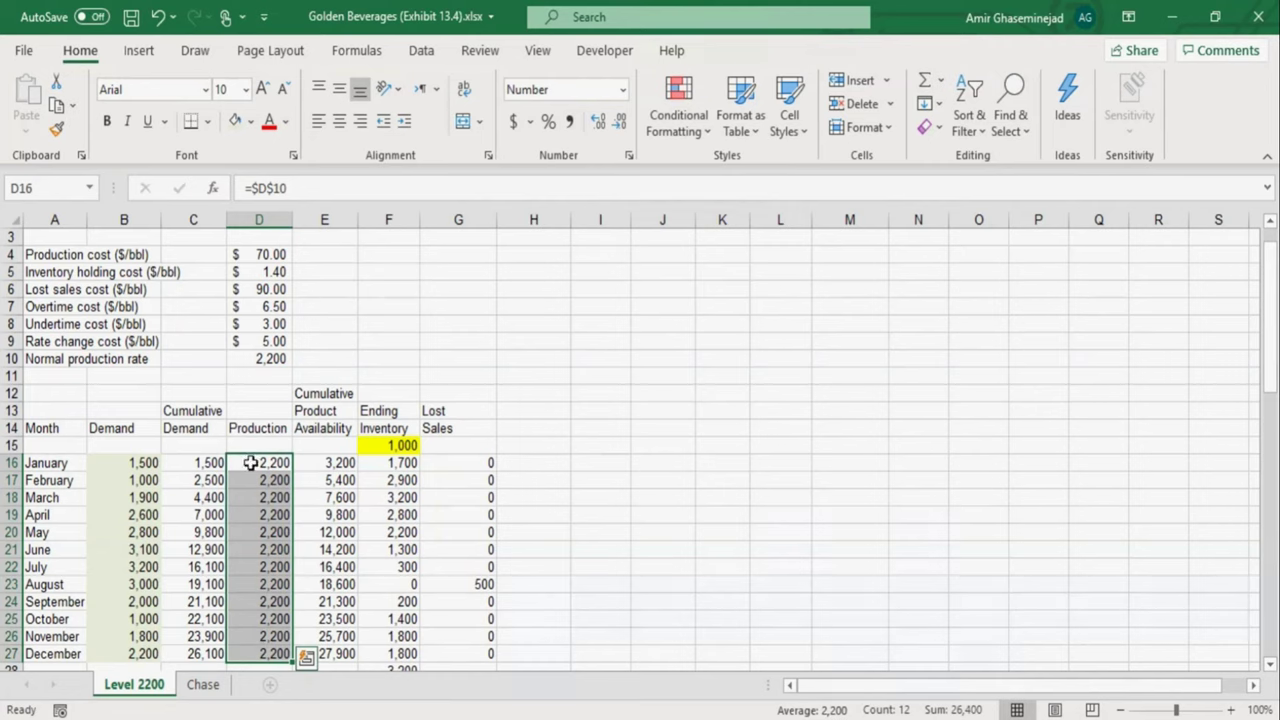
left_click(200, 685)
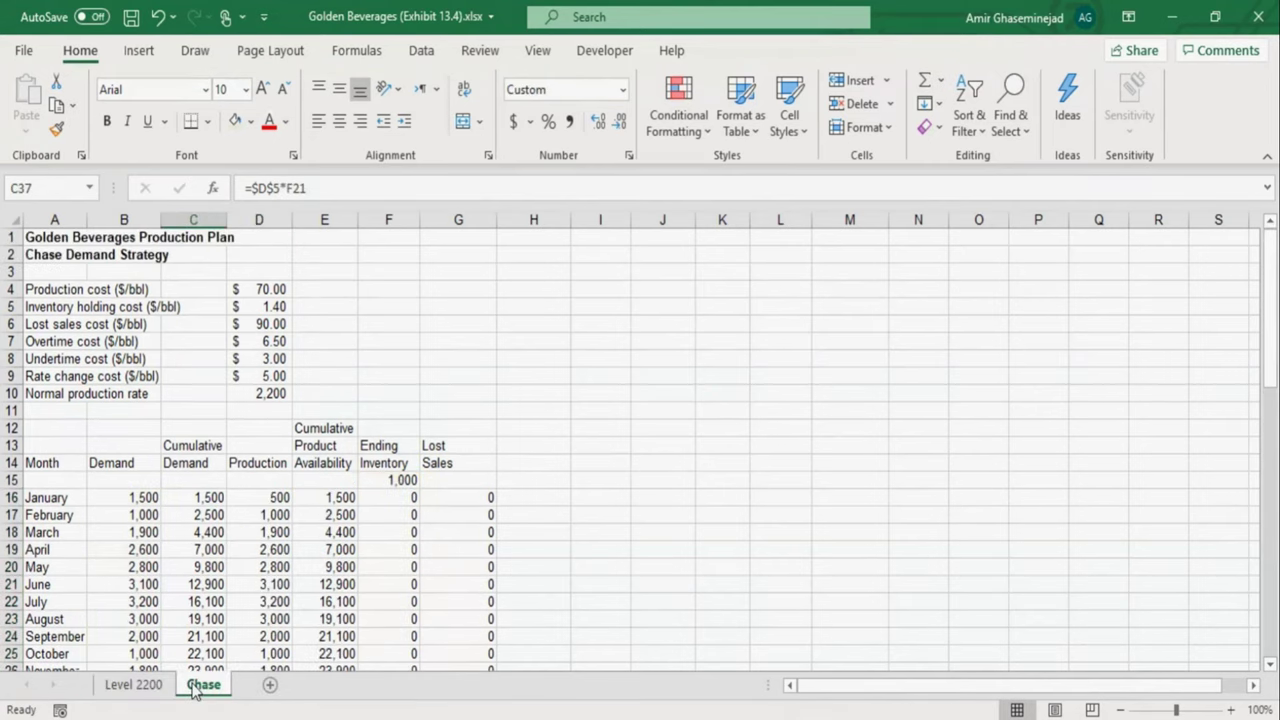
left_click(130, 686)
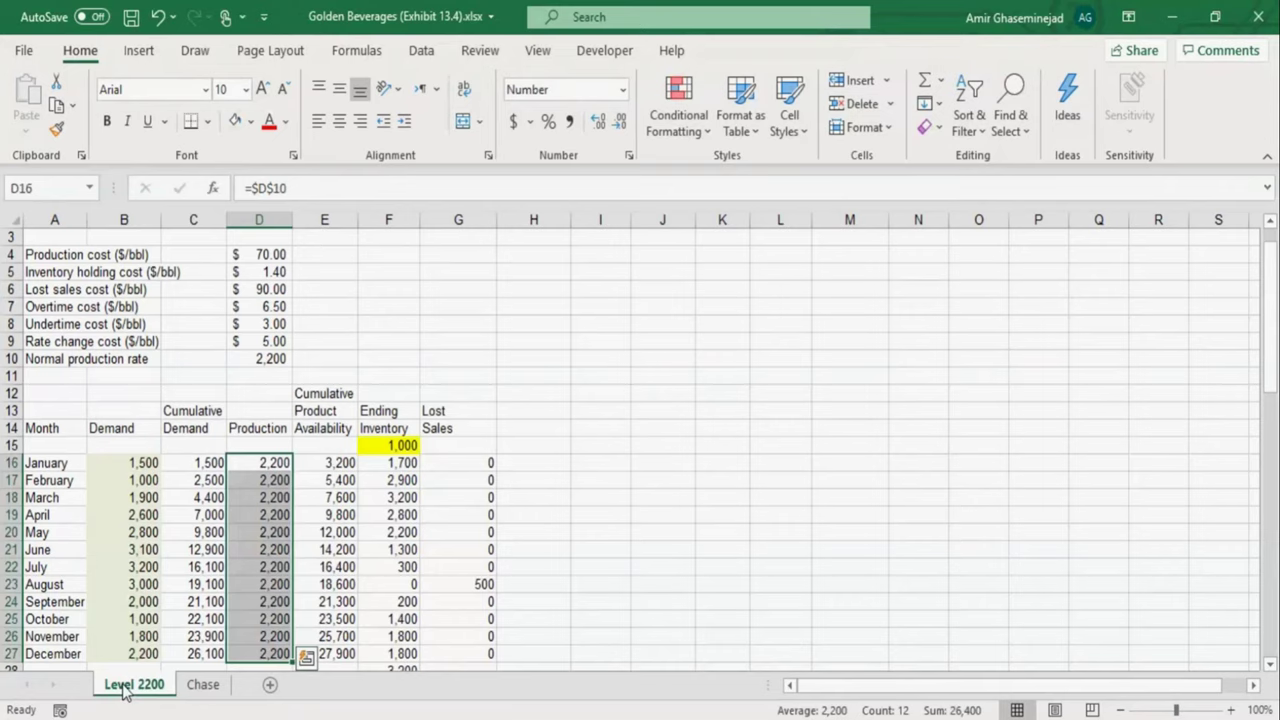
- Color the Chase sheet's tab red
left_click(203, 686)
right_click(204, 688)
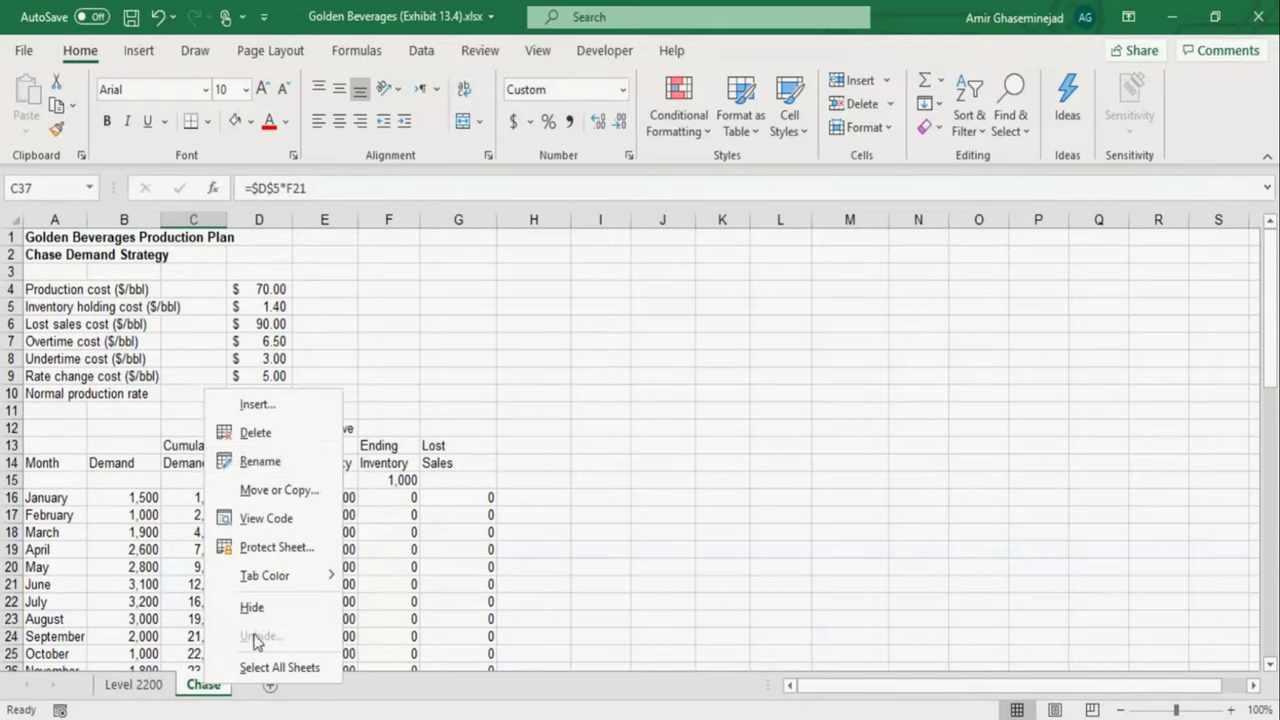
mouse_move(300, 585)
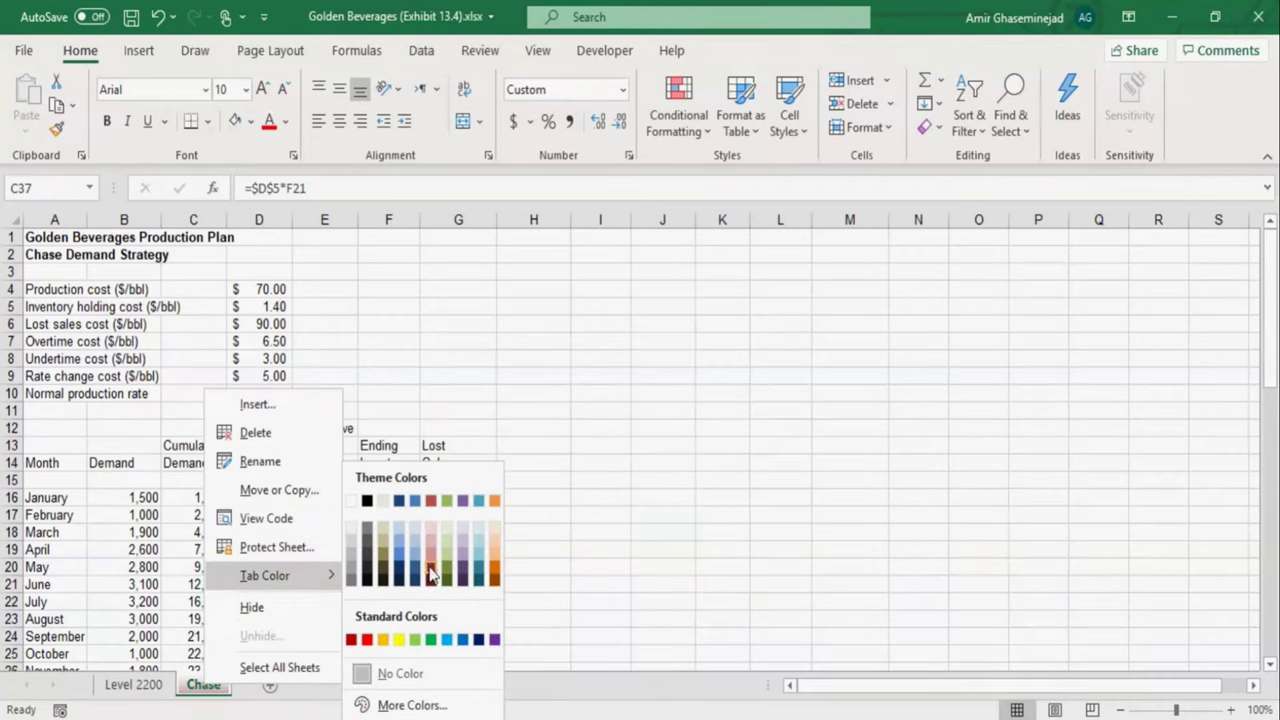
left_click(368, 639)
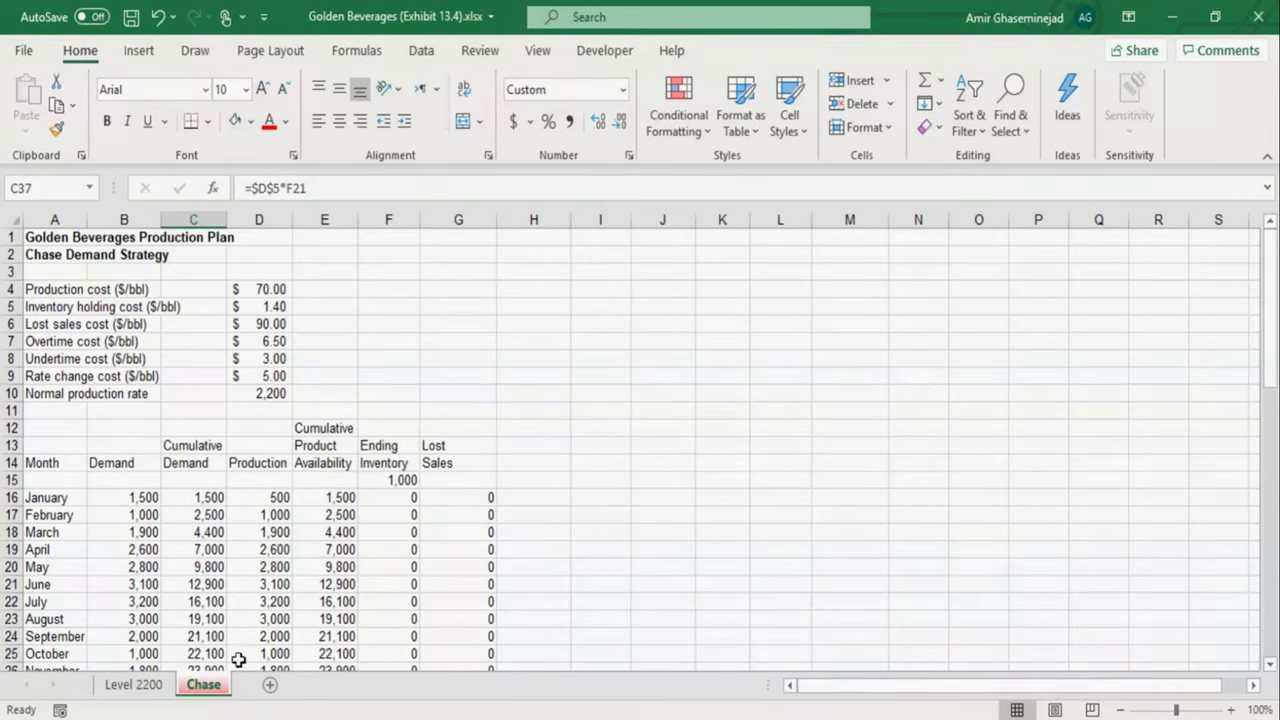
- Return to the Level 2200 sheet and examine its production formulas, overtime and undertime costs, and monthly demand
left_click(130, 688)
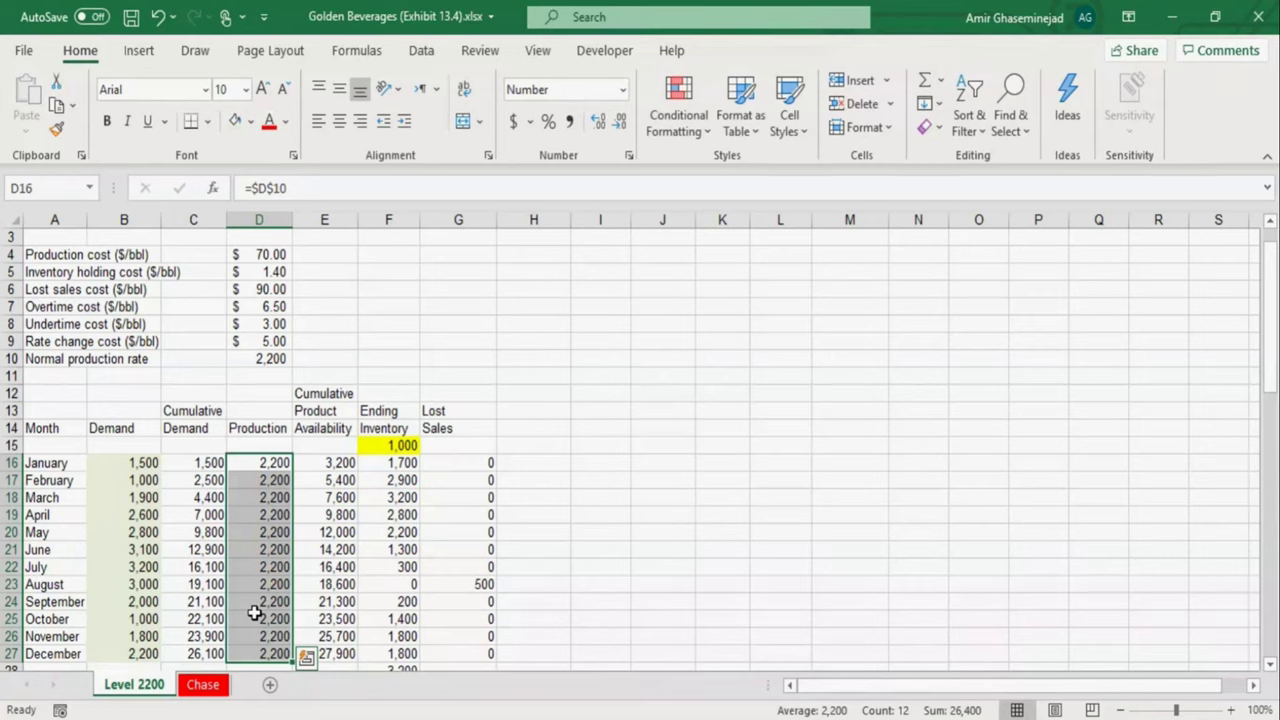
left_click(262, 586)
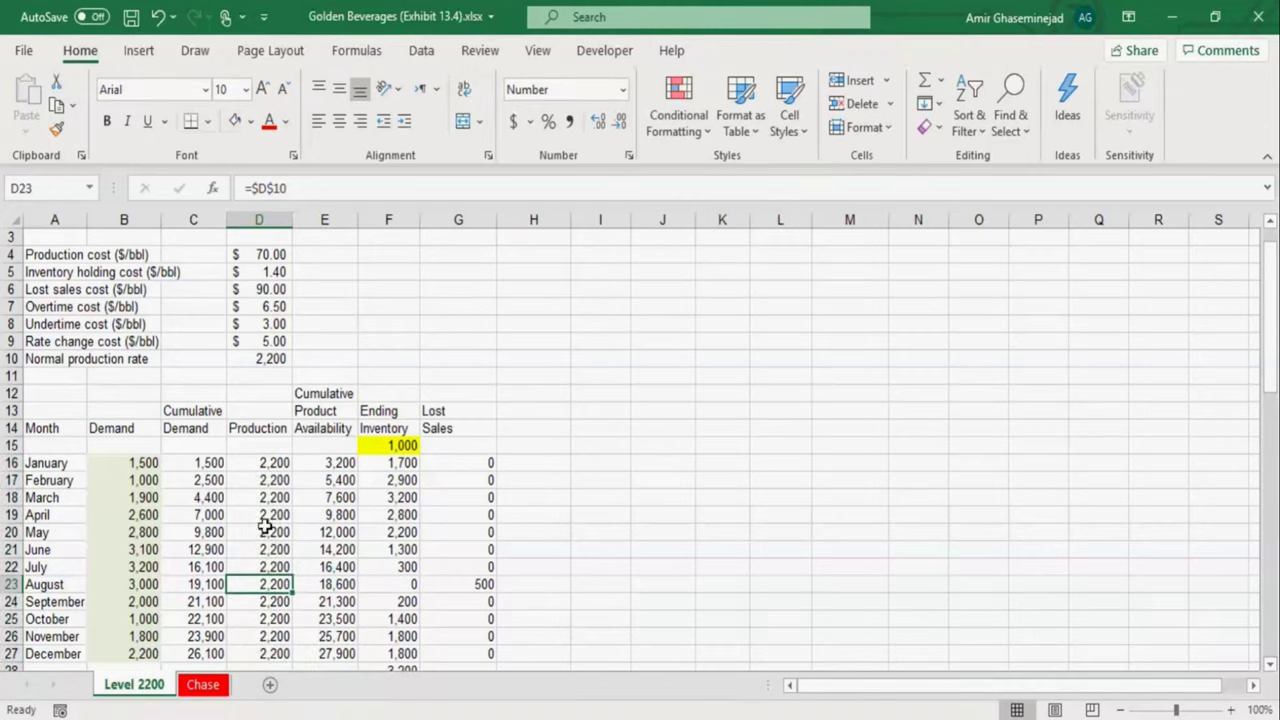
left_click(258, 463)
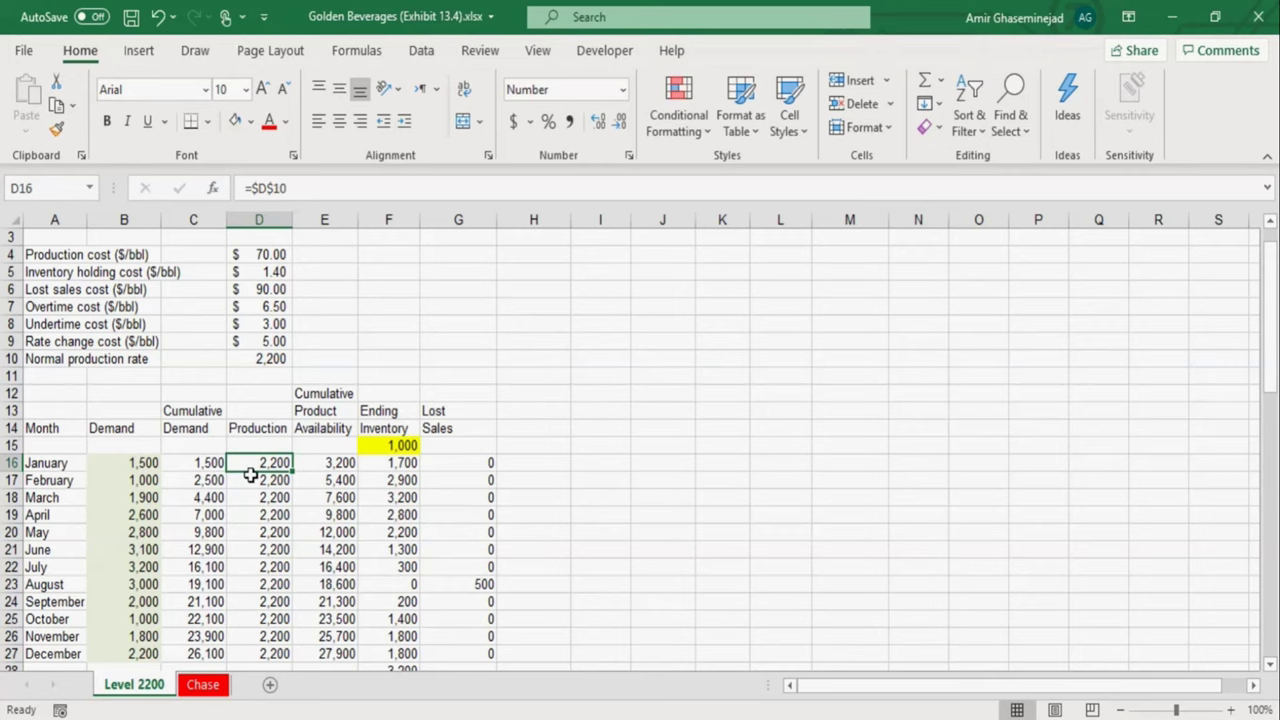
left_click_drag(40, 306, 260, 305)
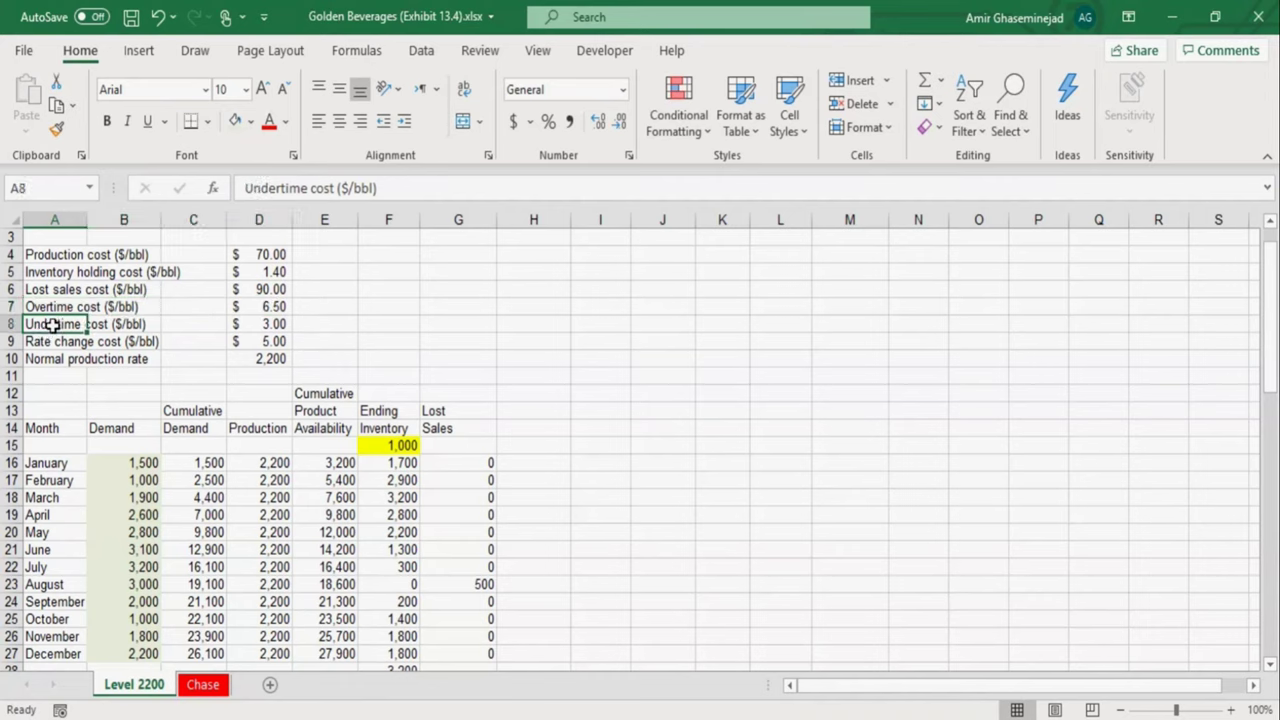
left_click_drag(86, 324, 276, 326)
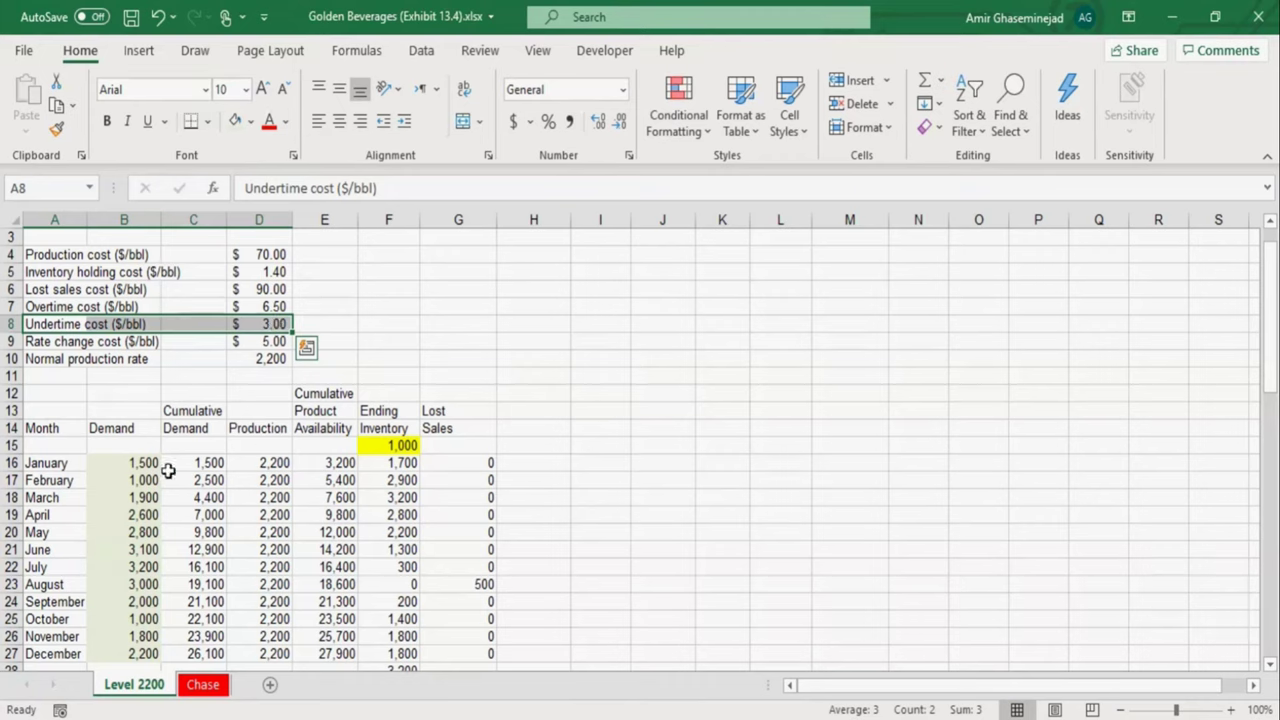
left_click_drag(141, 463, 138, 645)
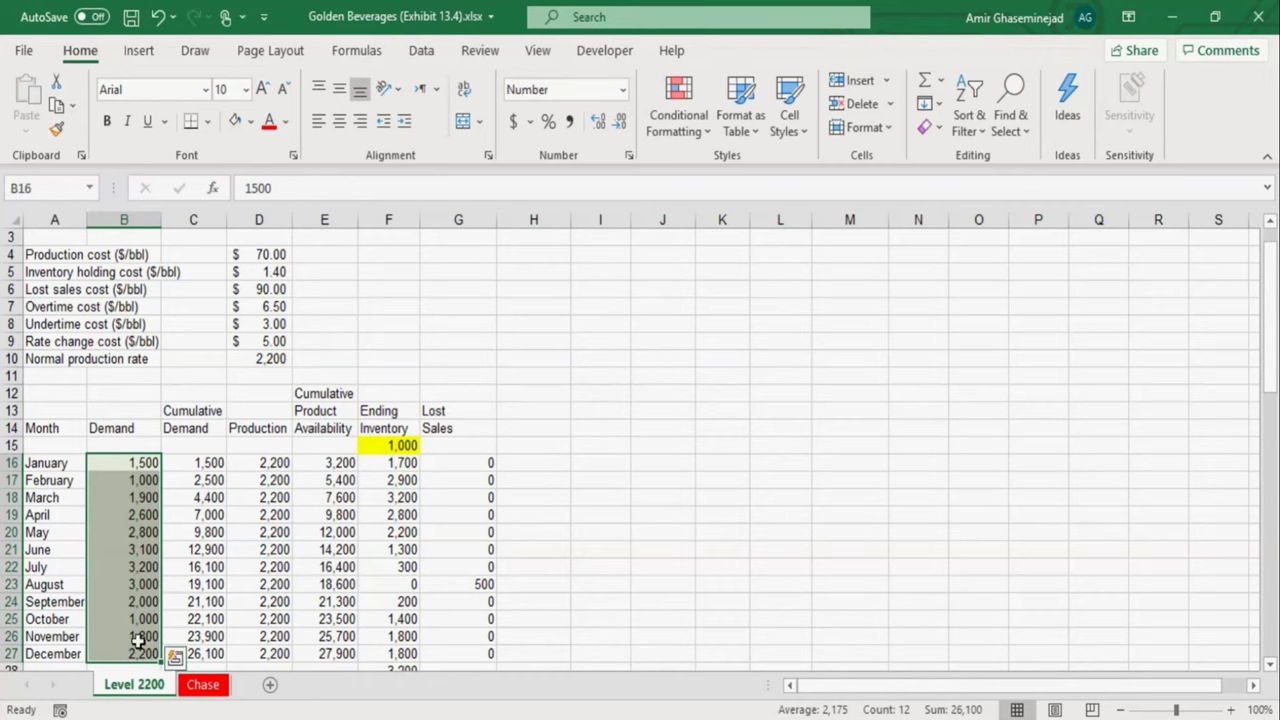
left_click(259, 462)
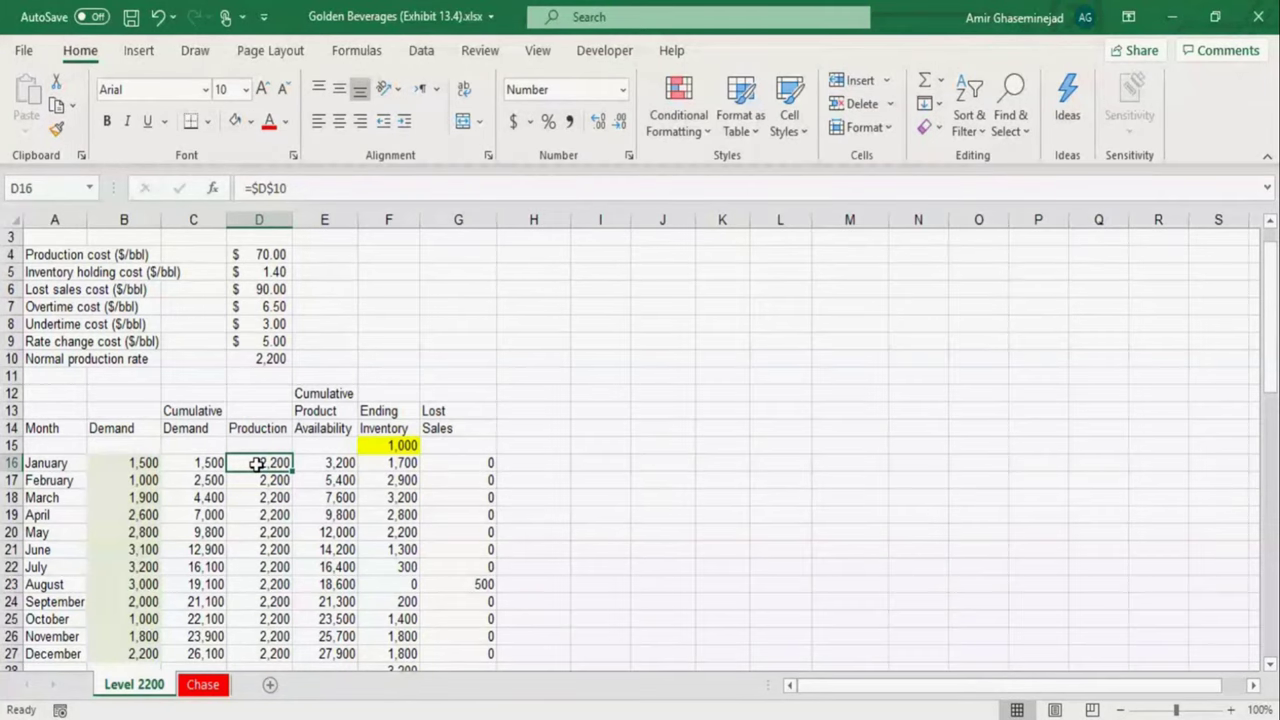
- Set the normal production rate in D10 to 2100
left_click(253, 362)
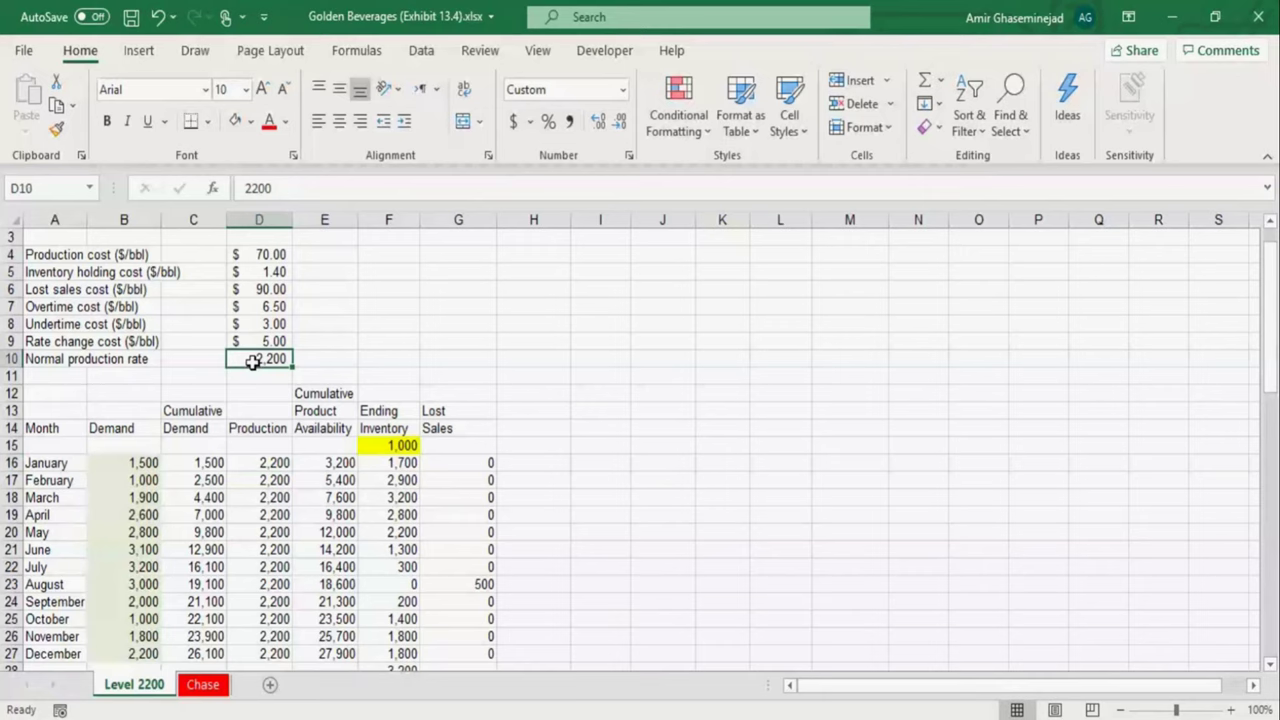
type("2,1")
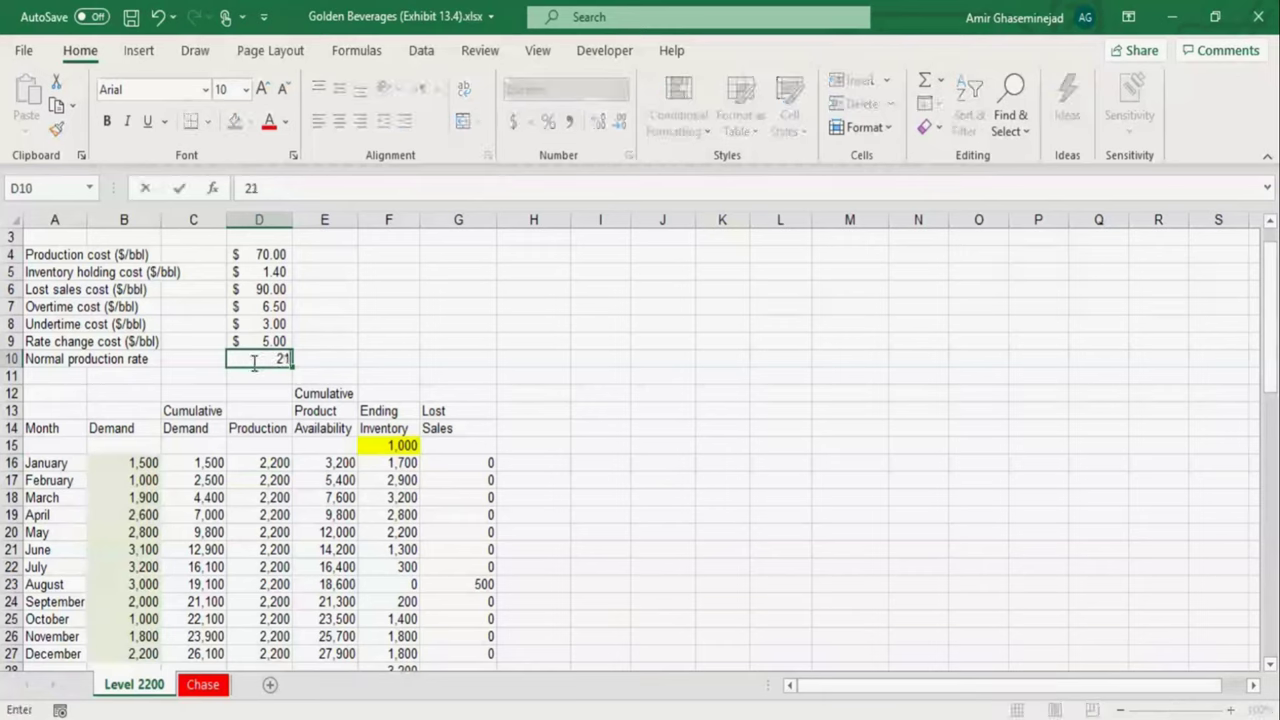
type("00")
key("Return")
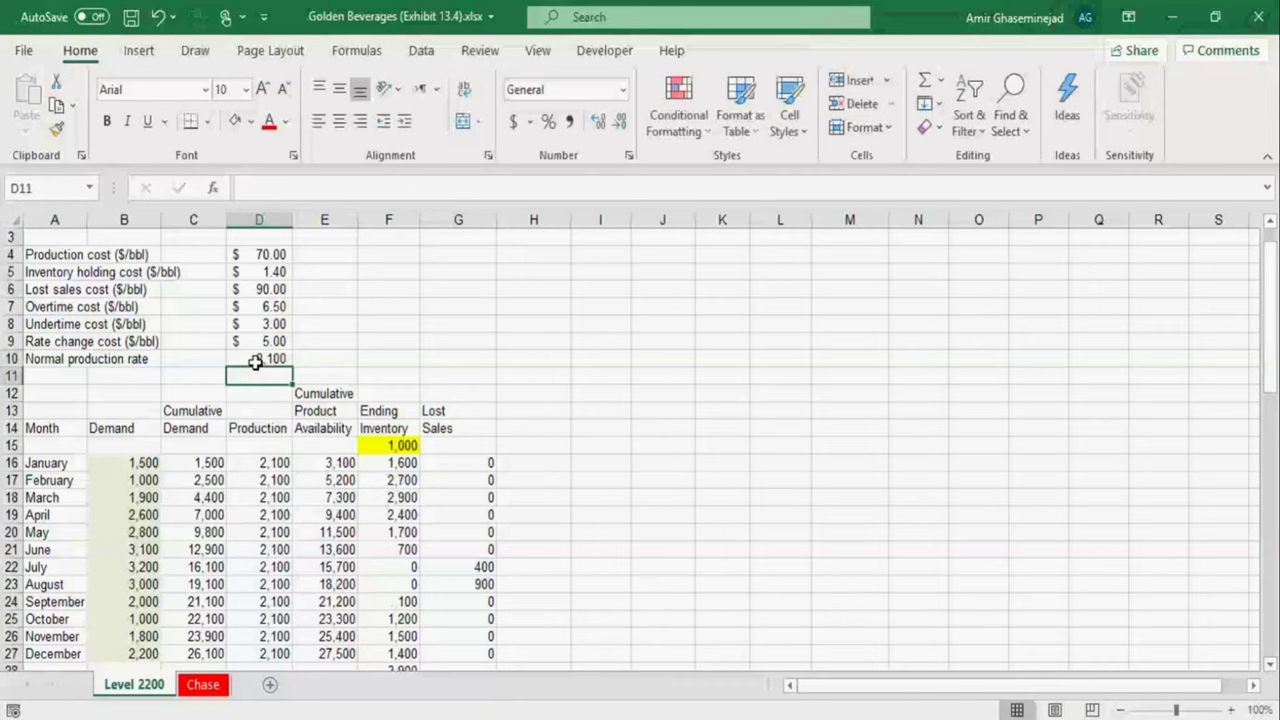
- Set the normal production rate in D10 to 2300
left_click(255, 362)
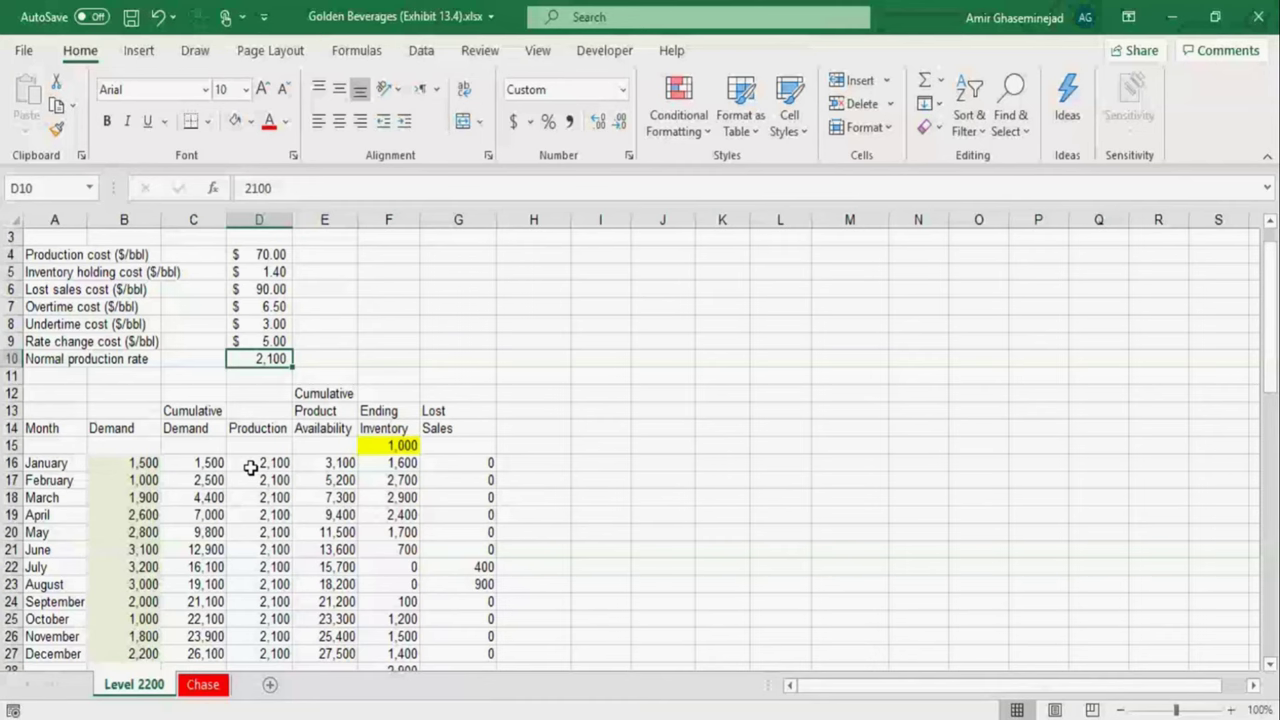
type("2300")
key("Return")
- Set the normal production rate in D10 back to 2200
left_click(252, 358)
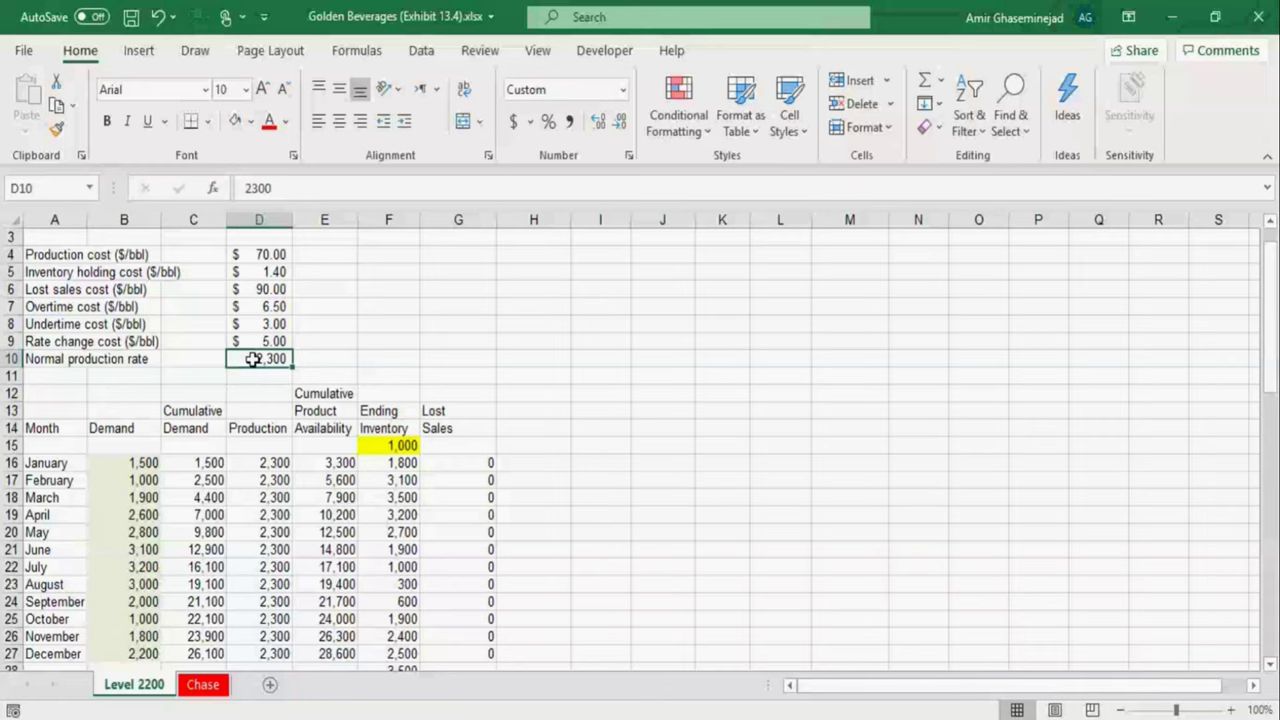
type("2200")
key("Return")
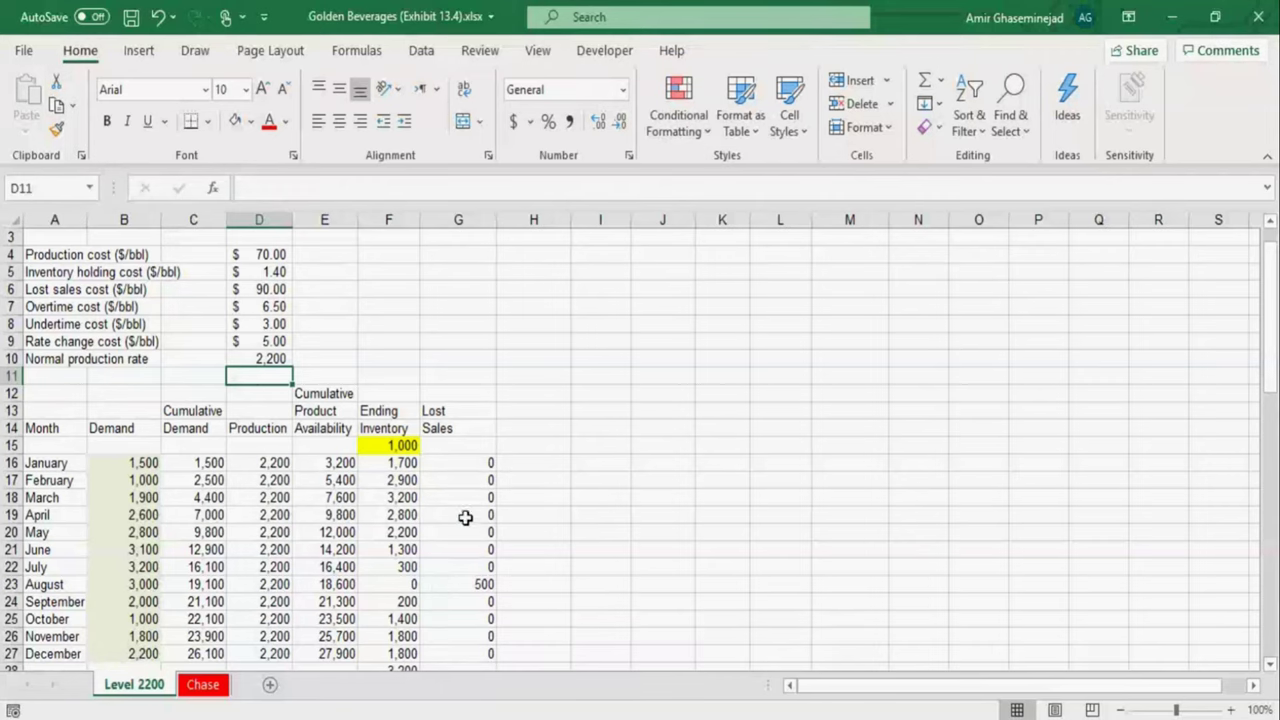
left_click(257, 360)
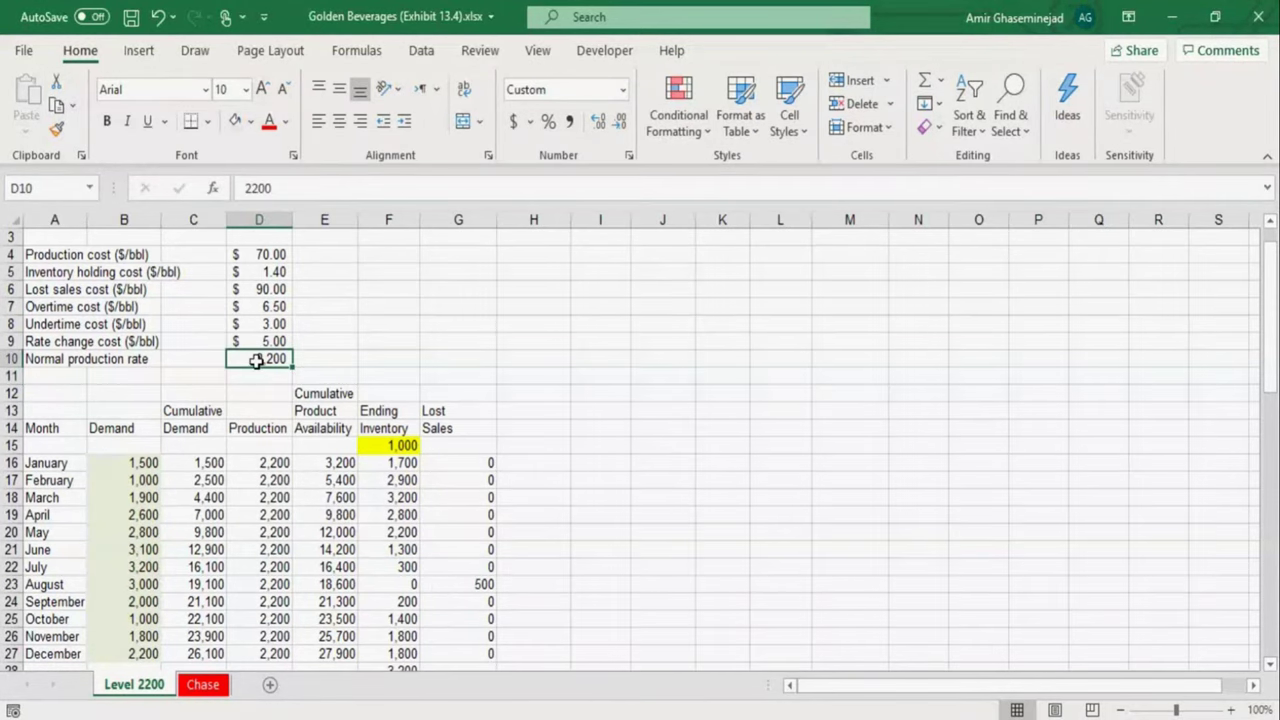
- Set the normal production rate in D10 to 2500 and select the January to December ending inventory values
type("2500")
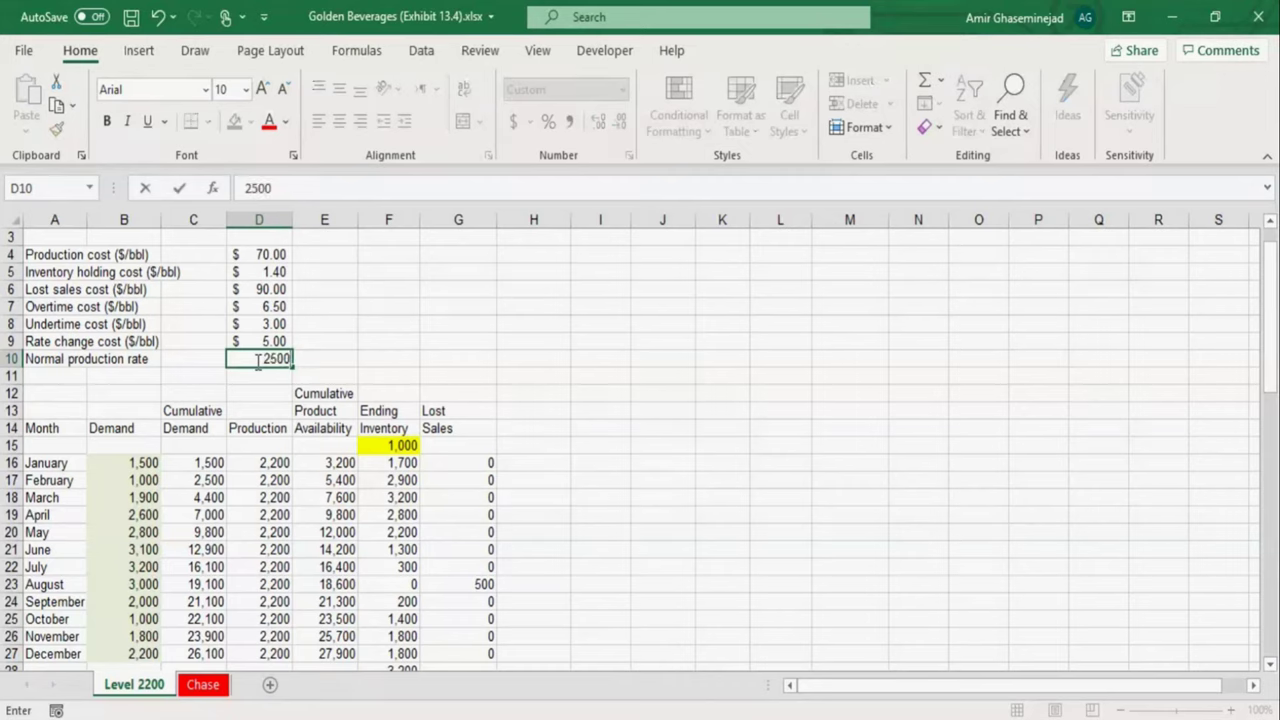
key("Return")
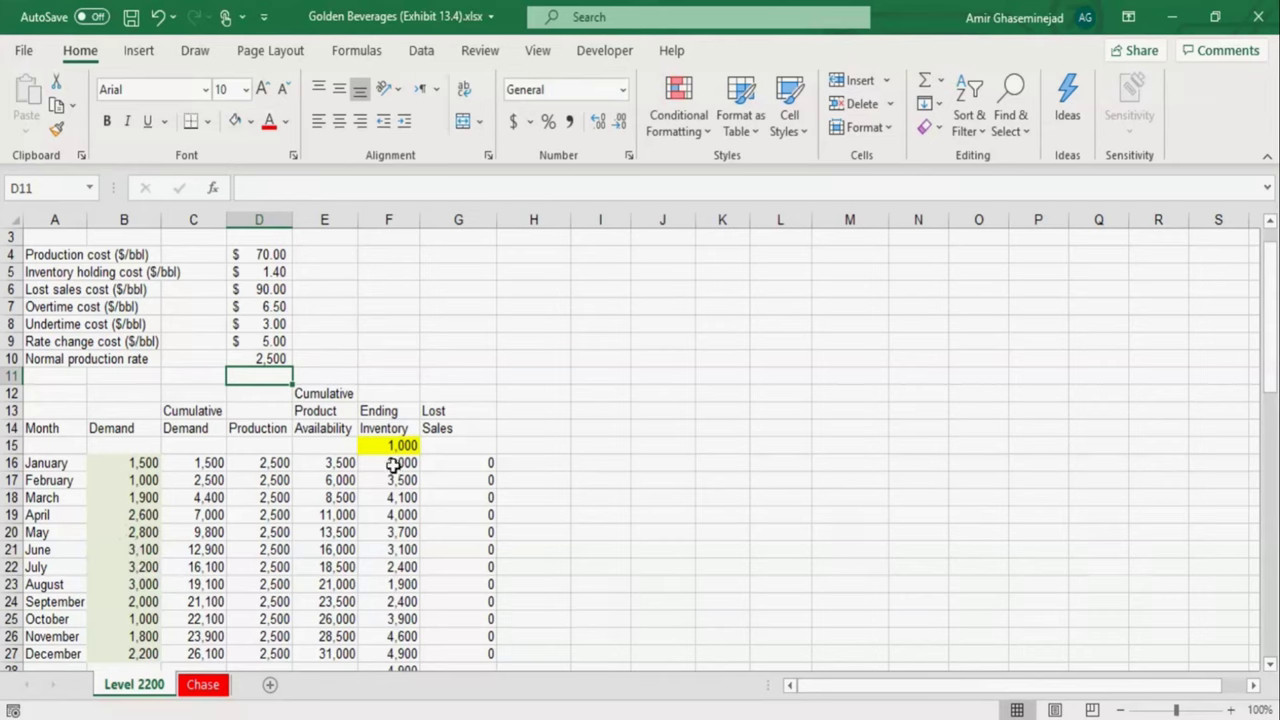
left_click_drag(394, 466, 400, 651)
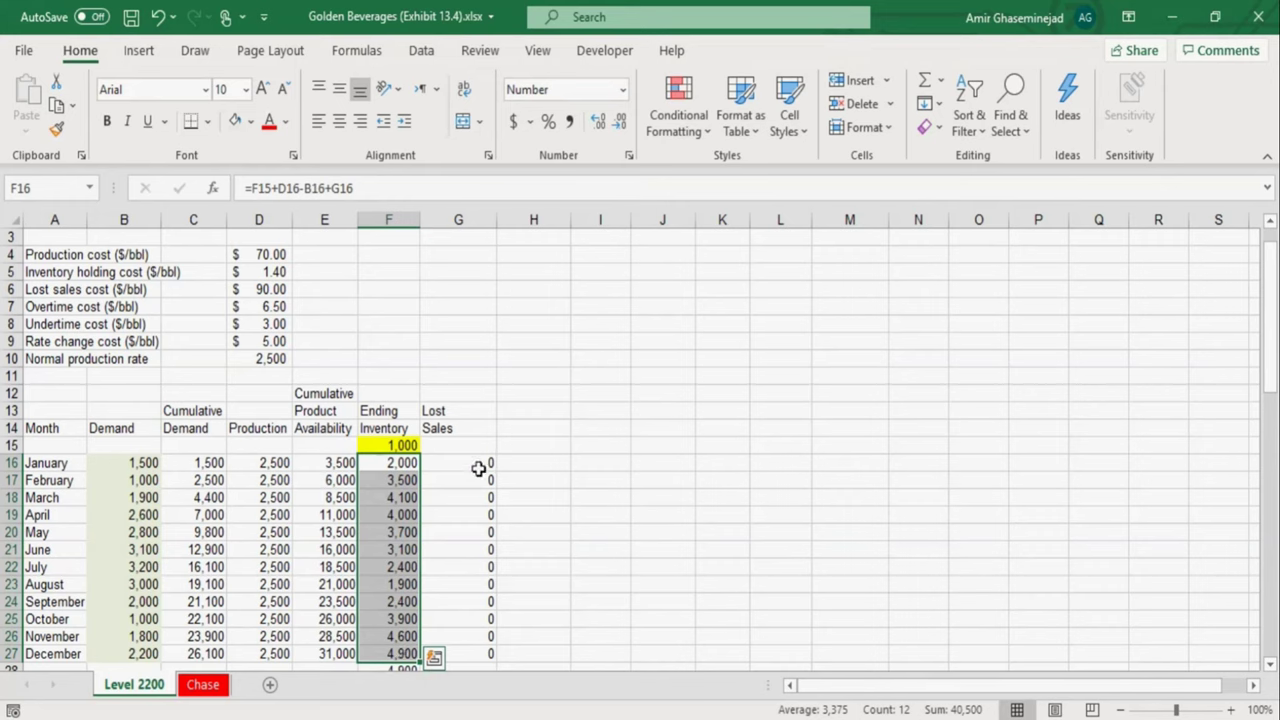
- Set the normal production rate in D10 to 2000
left_click(257, 361)
type("2000")
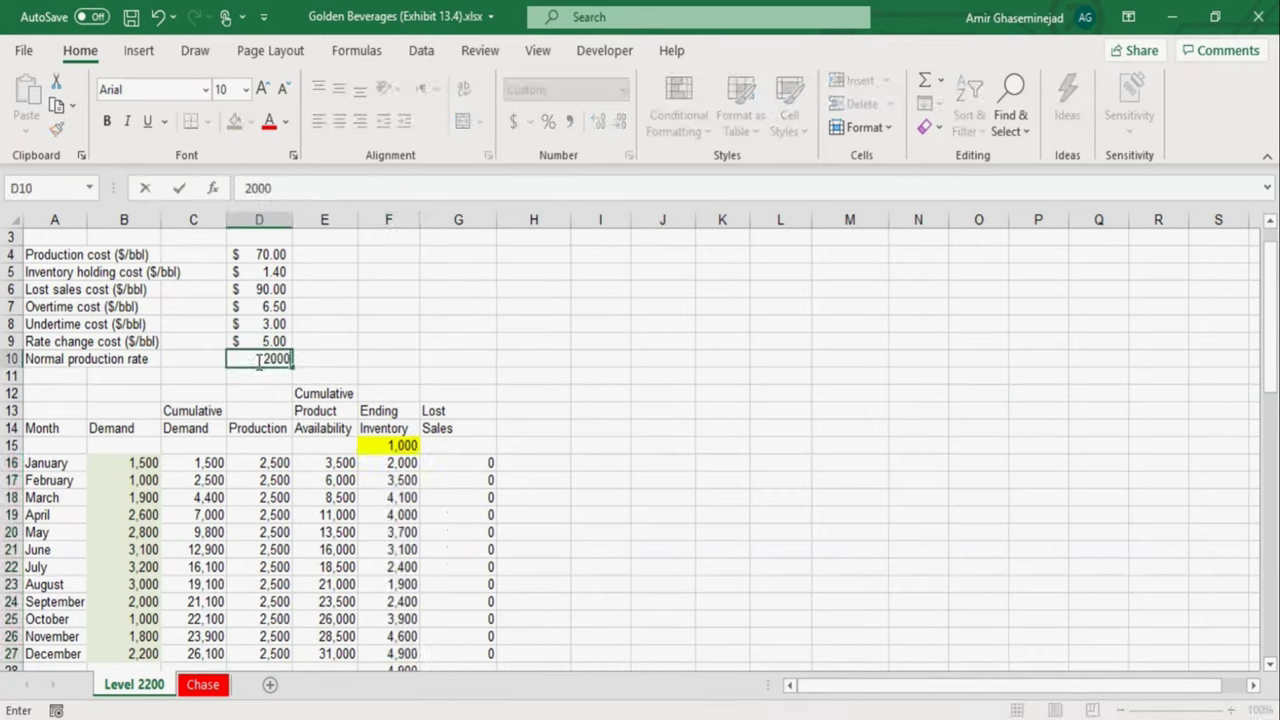
key("Return")
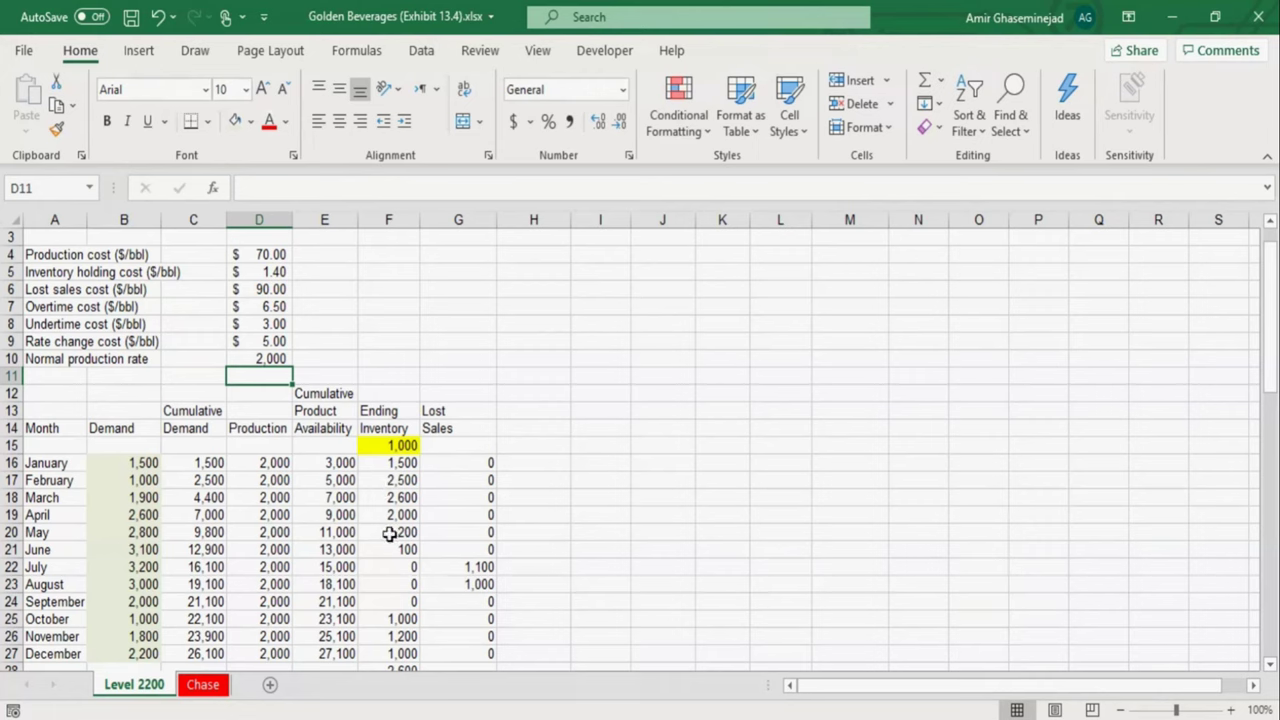
- Examine the July and August ending inventory along with July's lost sales, production and demand
left_click(400, 571)
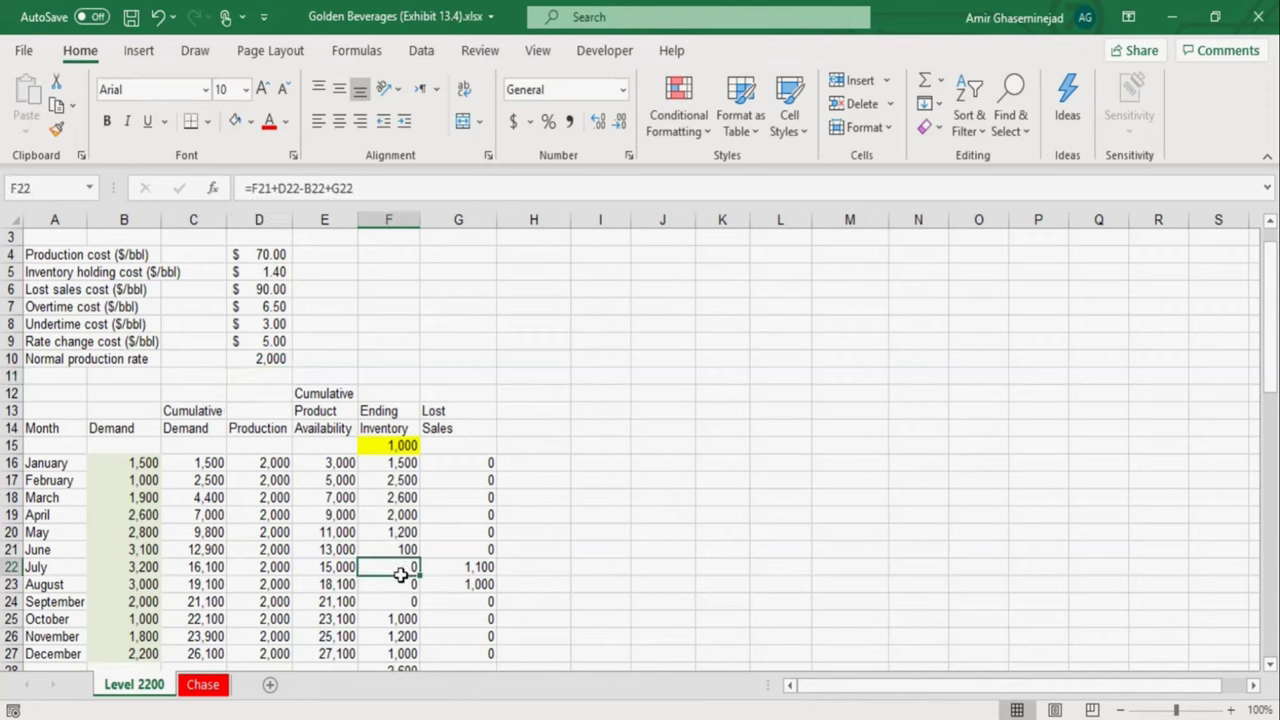
left_click_drag(400, 574, 400, 583)
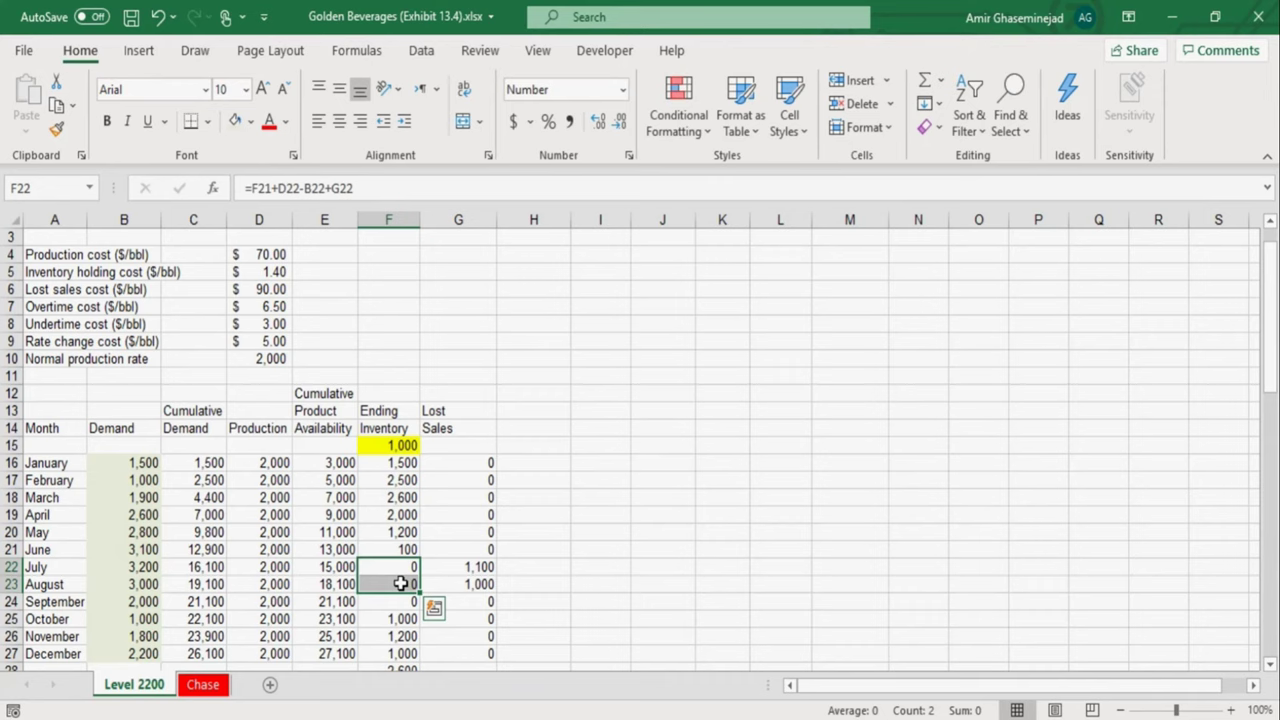
left_click(469, 569)
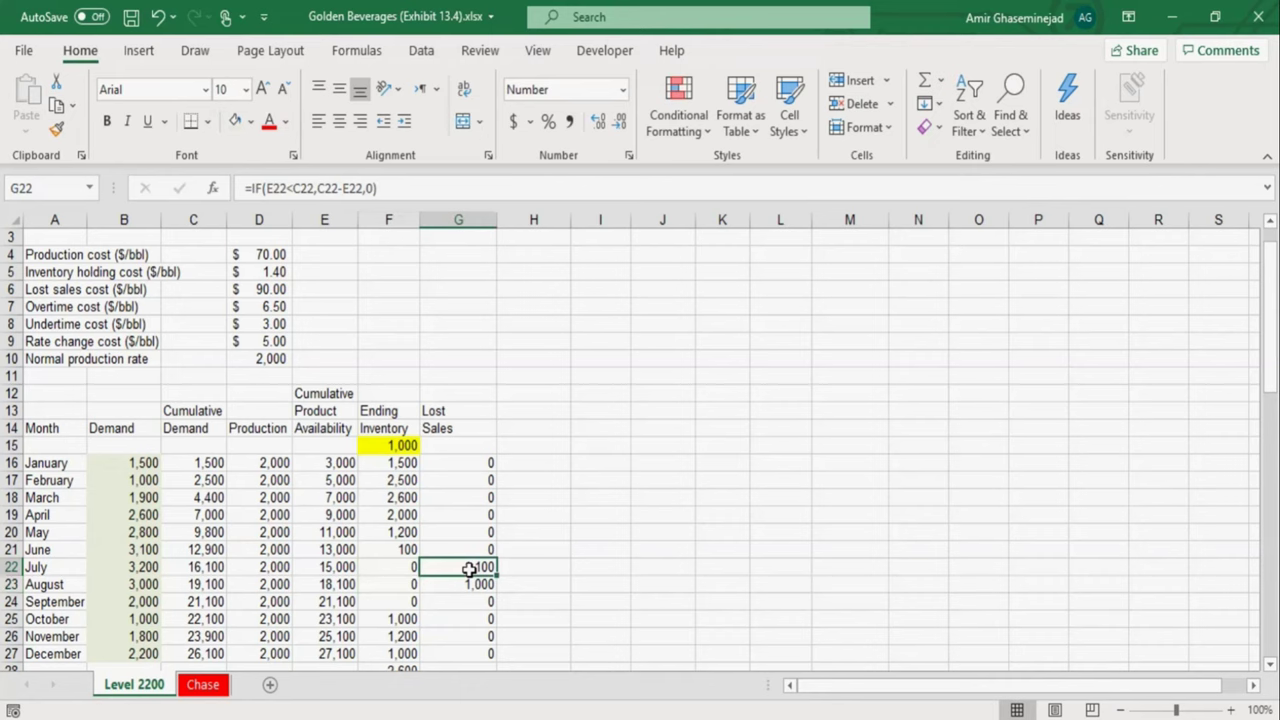
left_click(266, 569)
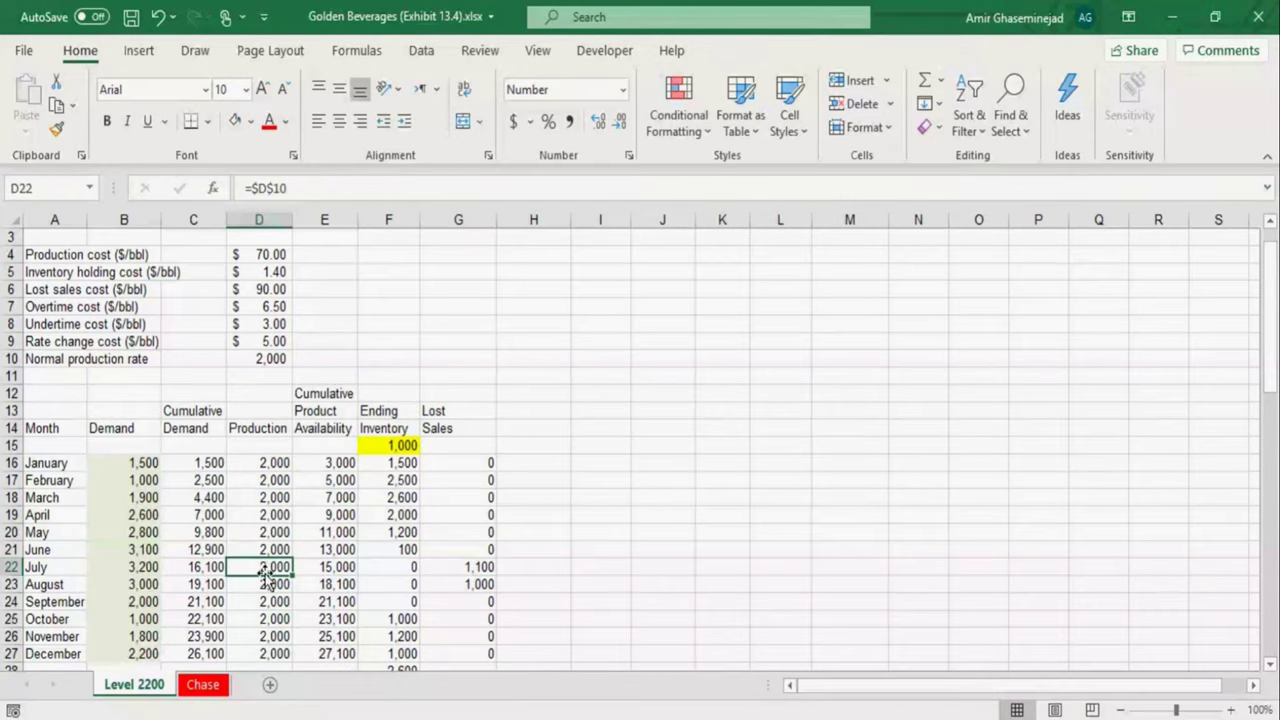
left_click(147, 567)
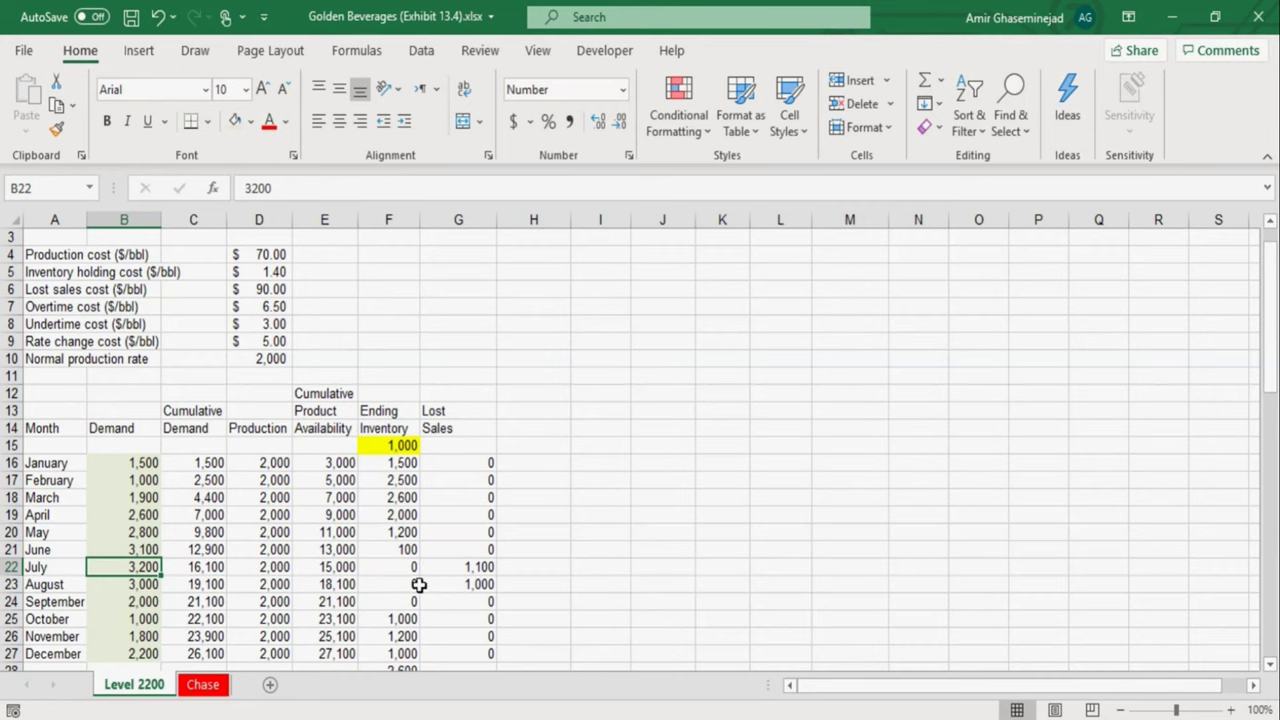
left_click_drag(397, 574, 398, 585)
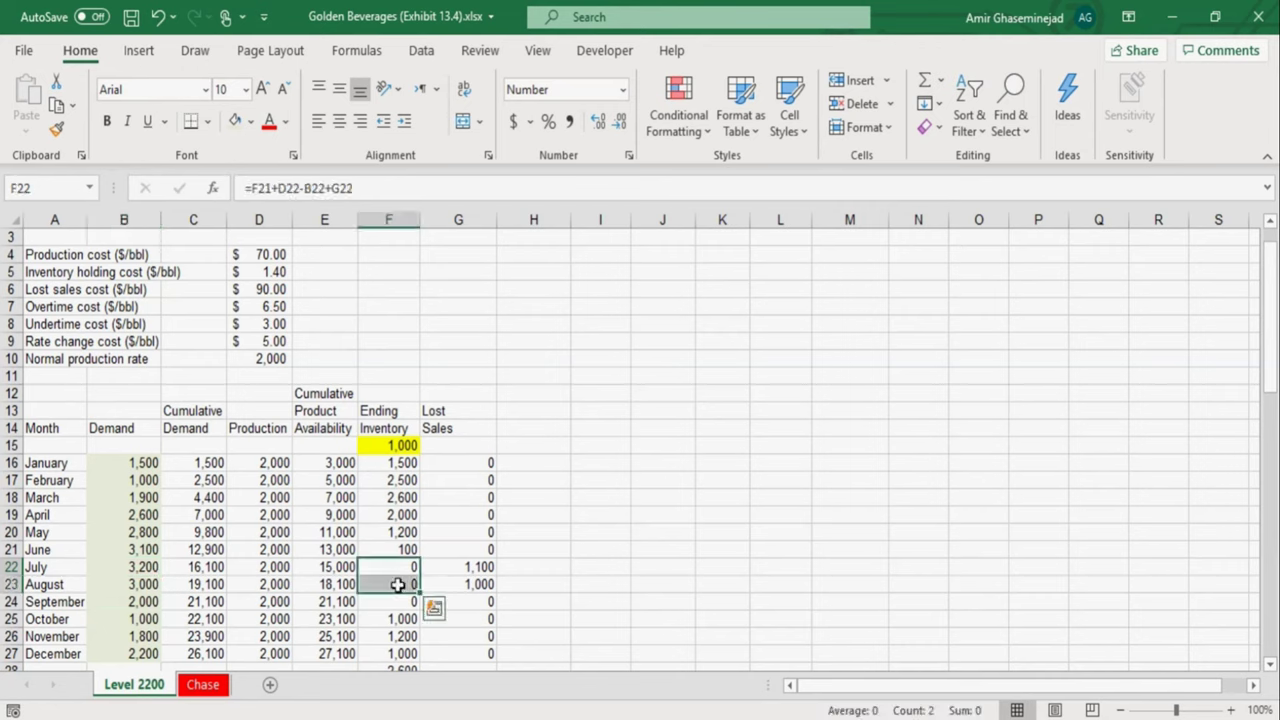
- Raise the normal production rate in D10 to 2500
left_click(255, 359)
type("2500")
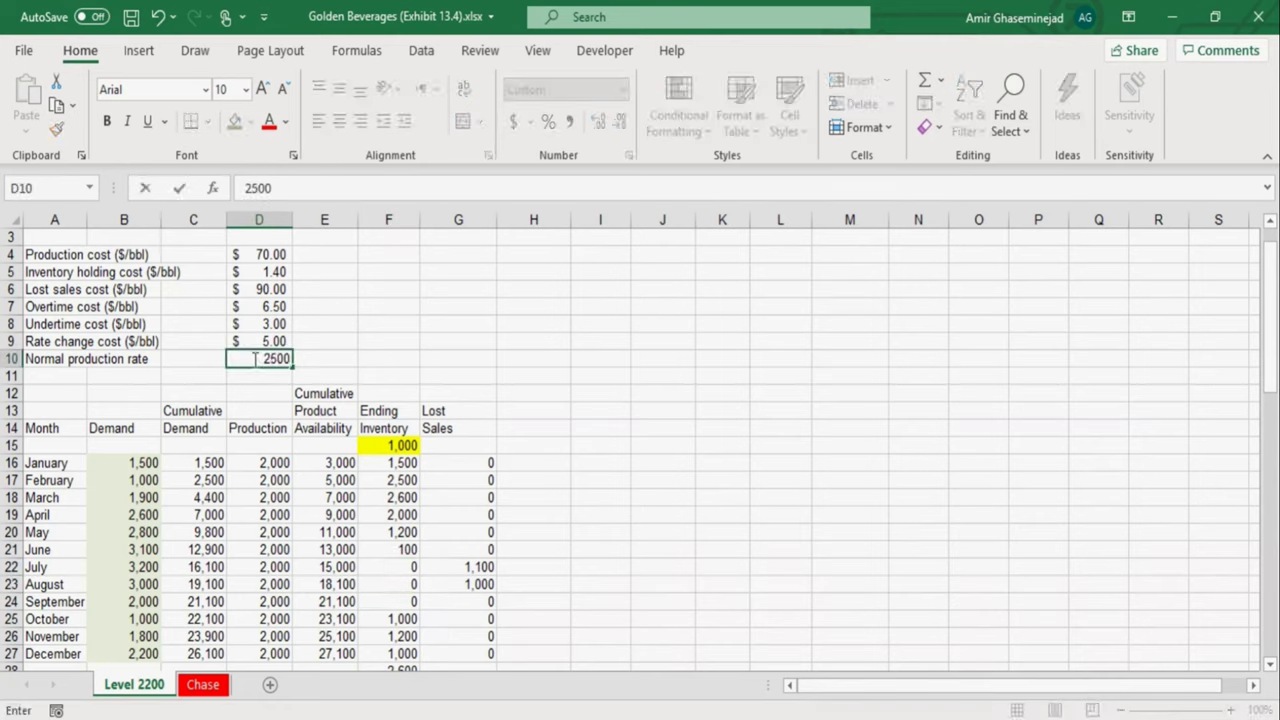
key("Return")
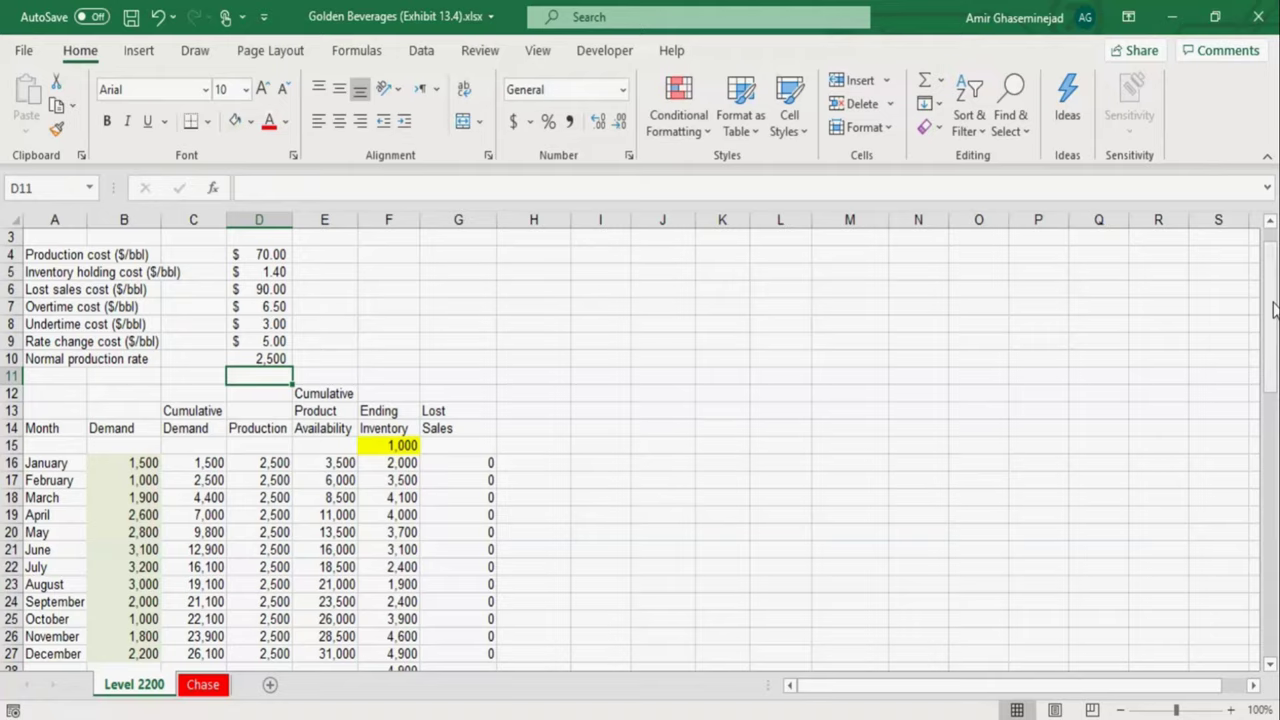
- Trace the precedents of January's inventory cost in C32
scroll(1270, 300, "down", 4)
scroll(927, 342, "down", 2)
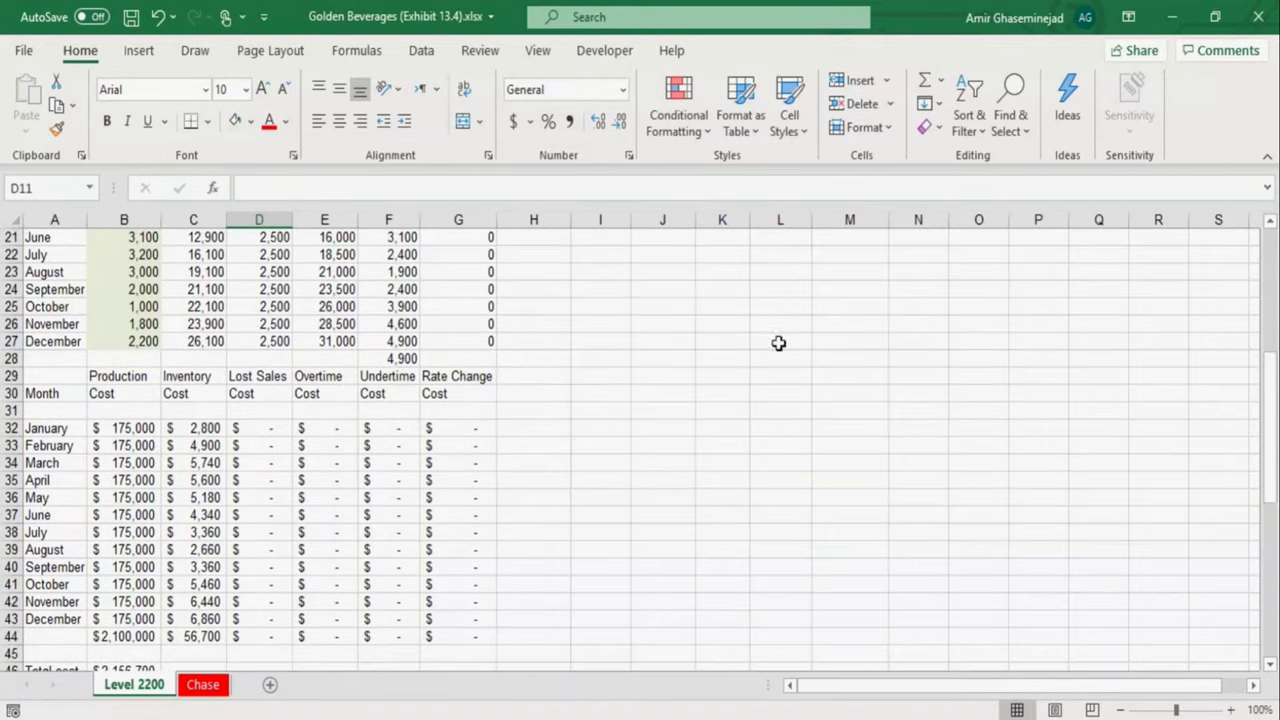
left_click(200, 428)
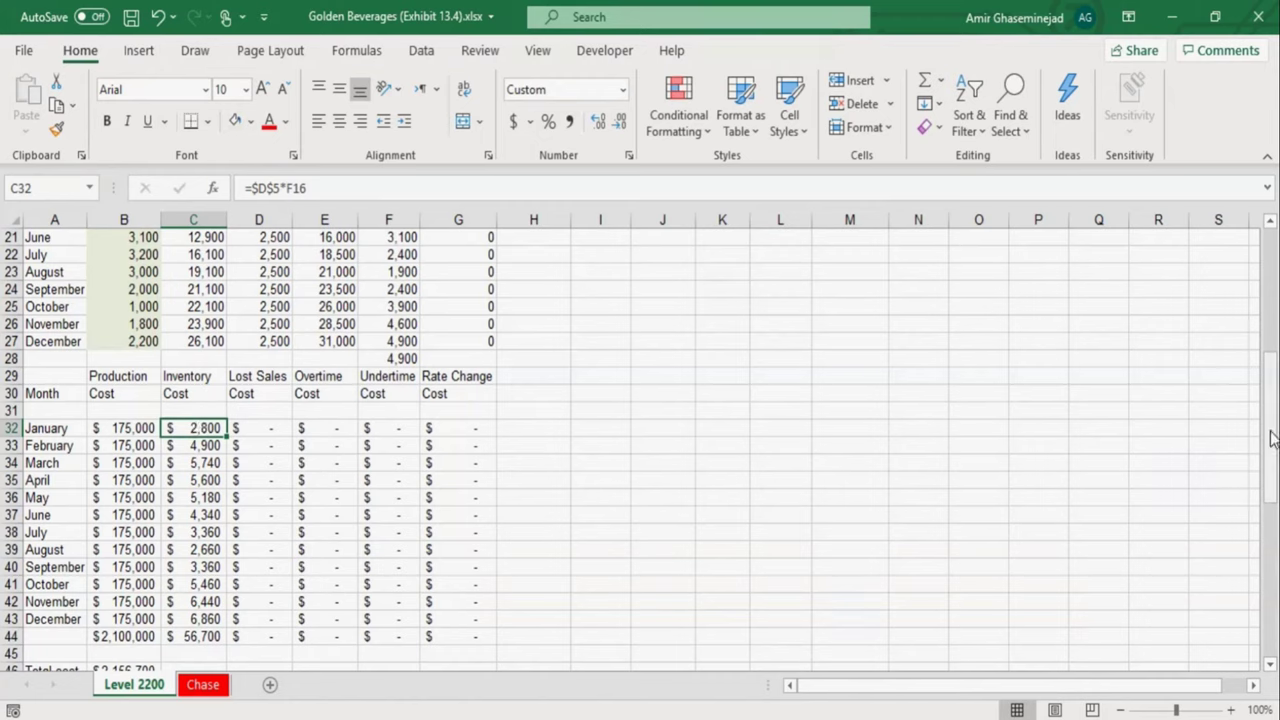
left_click_drag(1272, 437, 1265, 392)
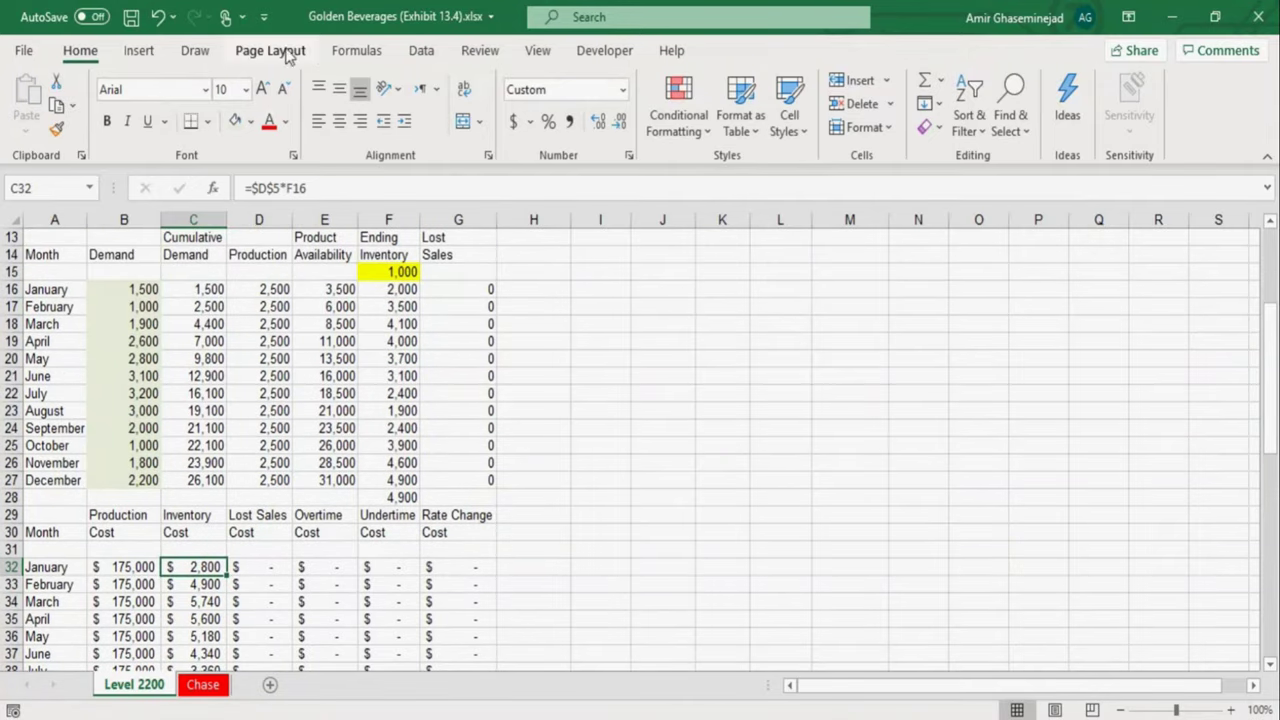
left_click(354, 52)
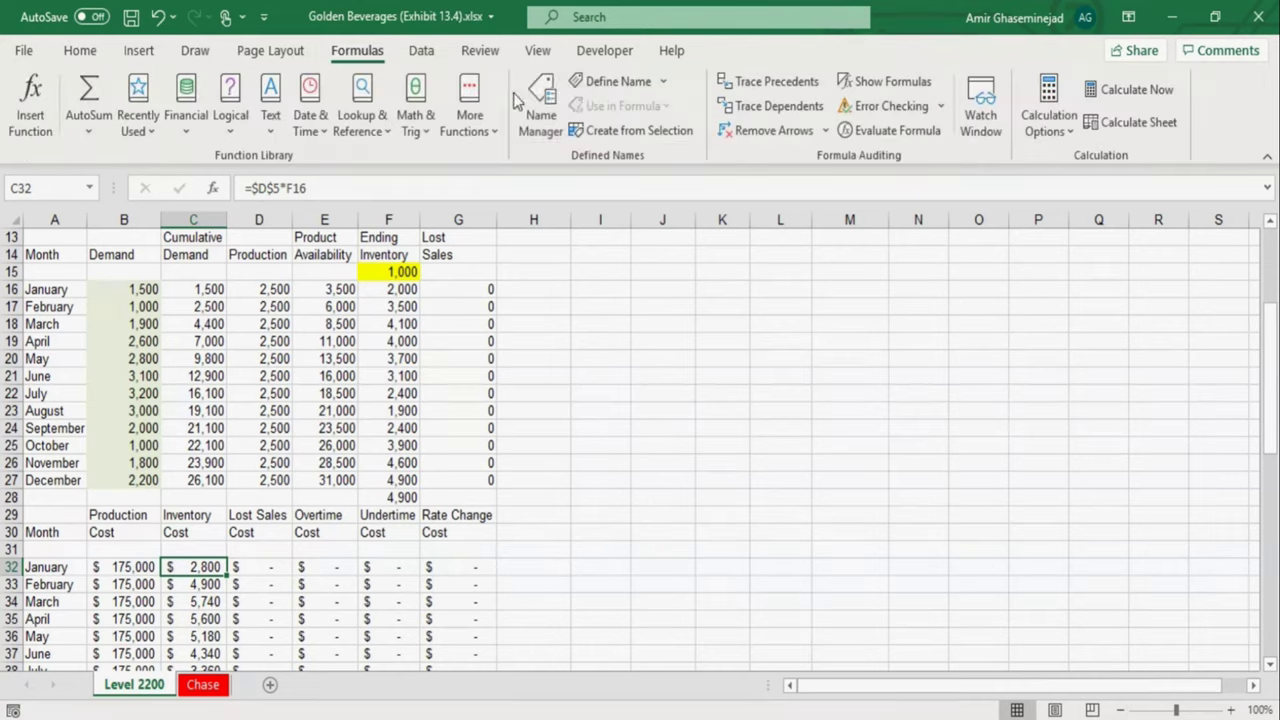
left_click(766, 86)
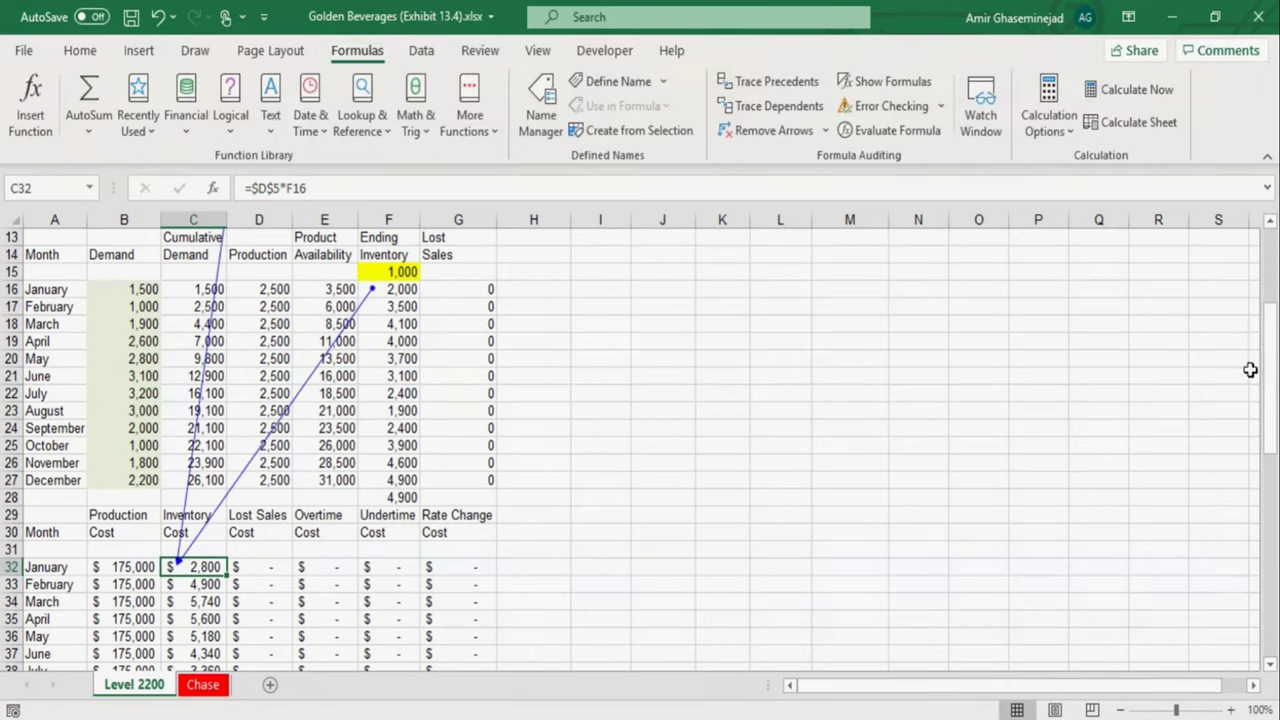
- Zoom the sheet to 90% and examine the inventory cost's traced inputs: January demand, January ending inventory and the inventory holding cost
left_click_drag(1272, 382, 1270, 363)
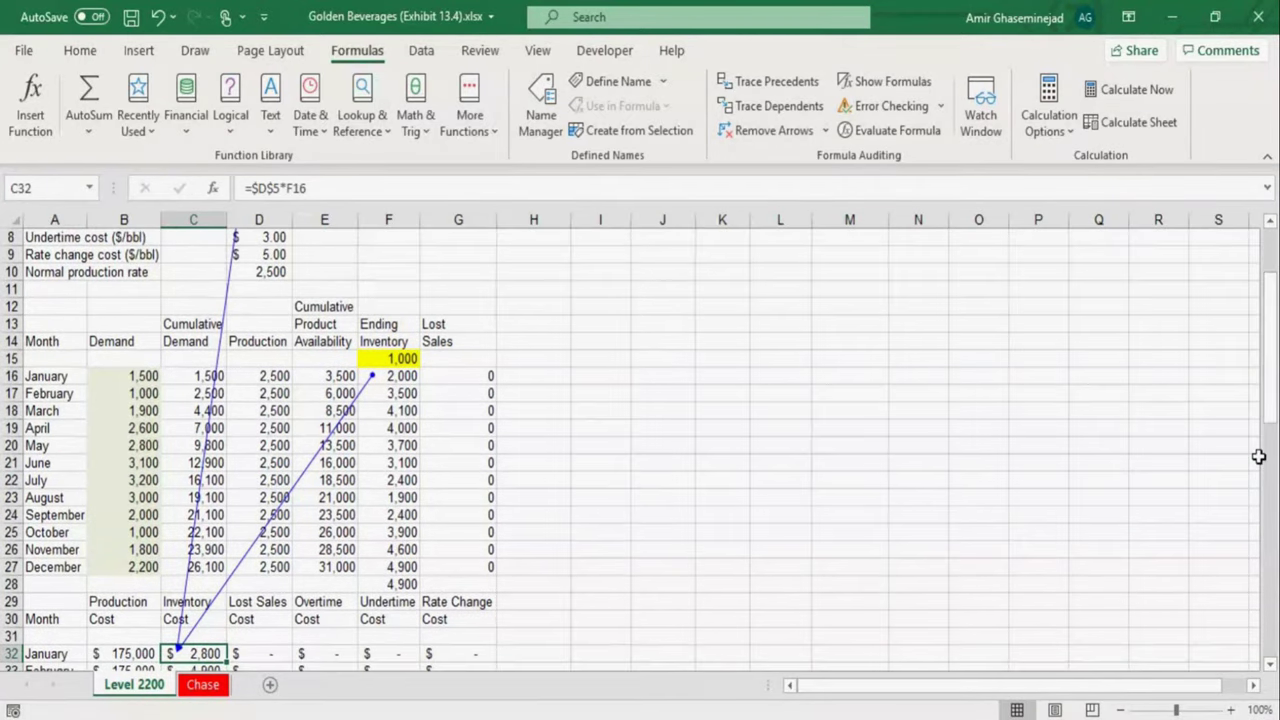
left_click(1121, 710)
left_click(1270, 222)
left_click(1270, 222)
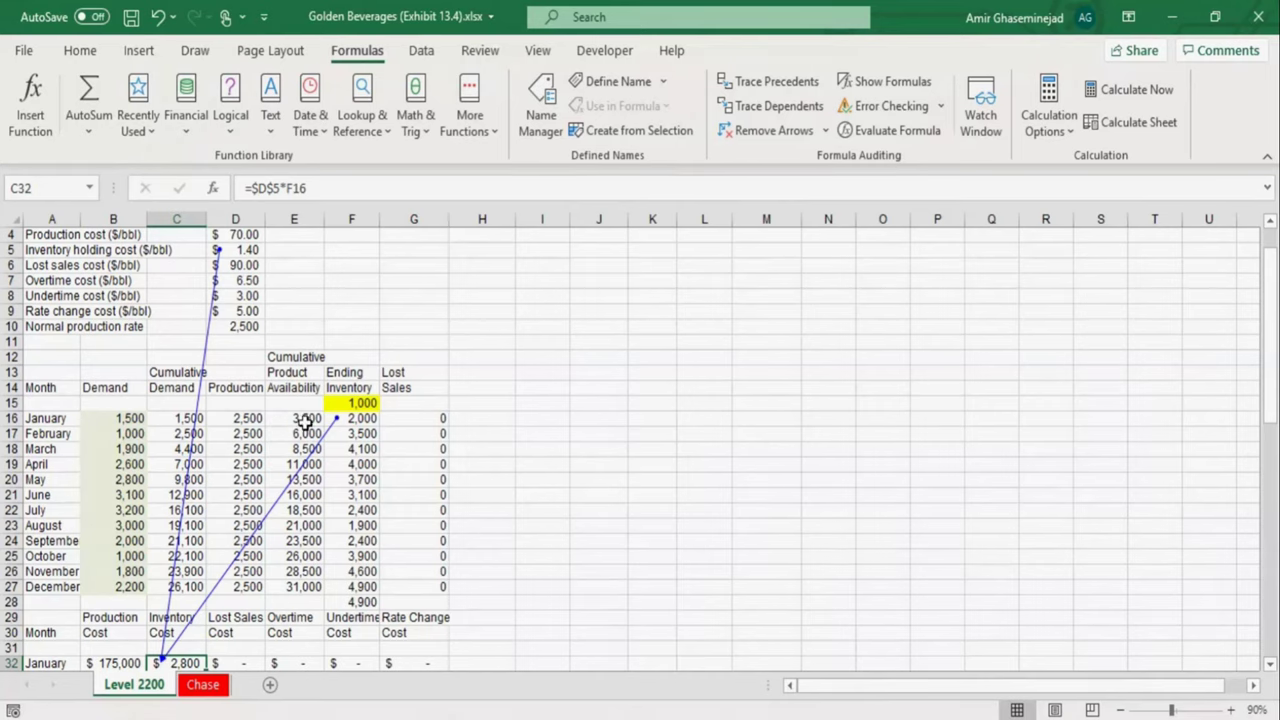
left_click(113, 418)
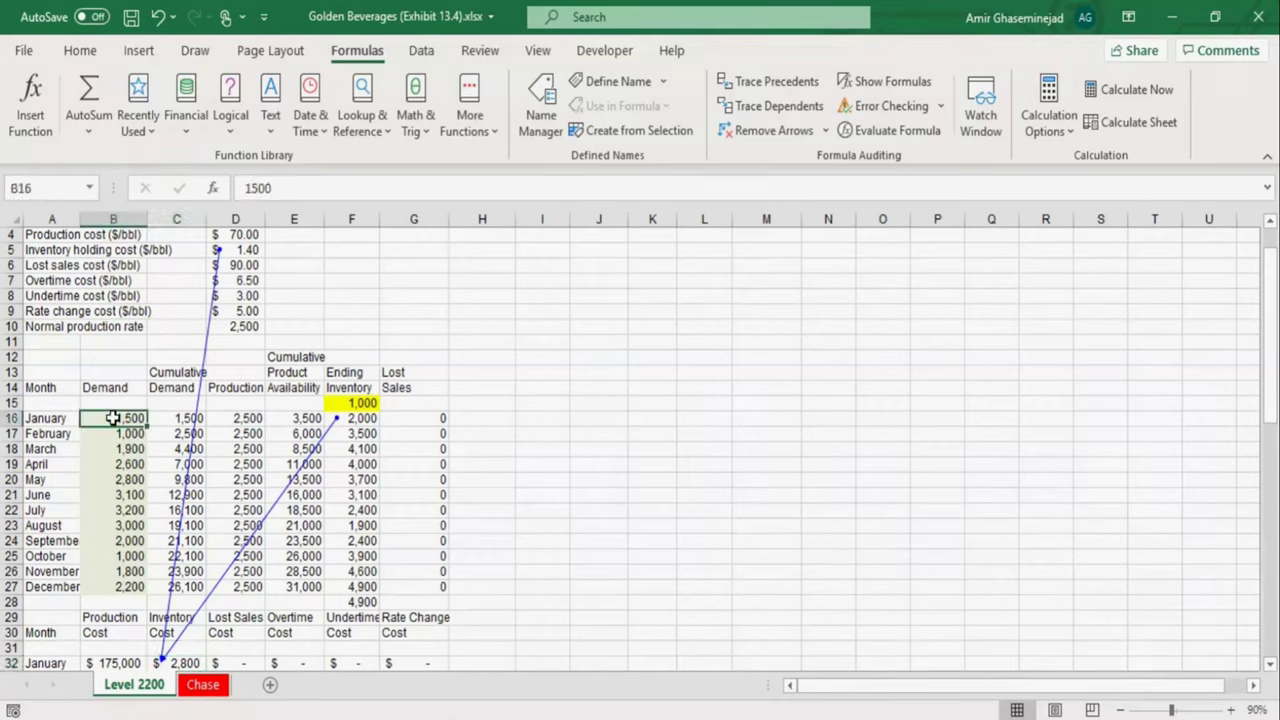
left_click(352, 420)
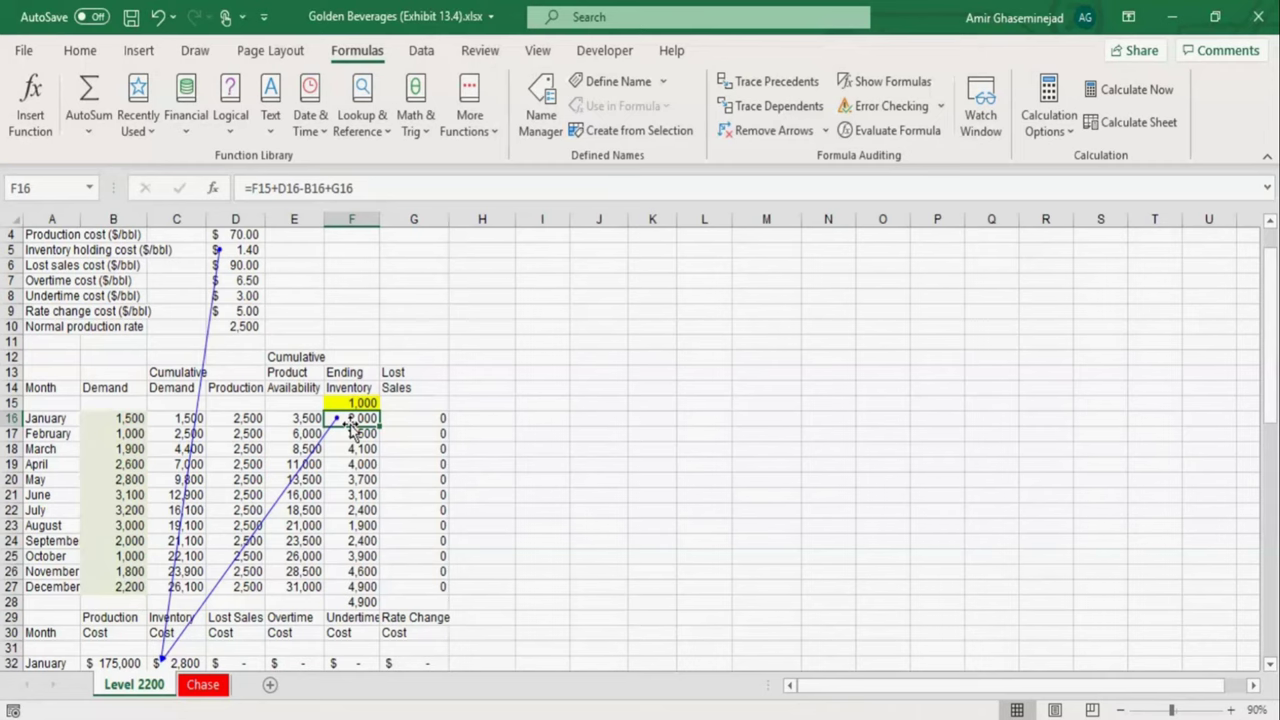
left_click(237, 251)
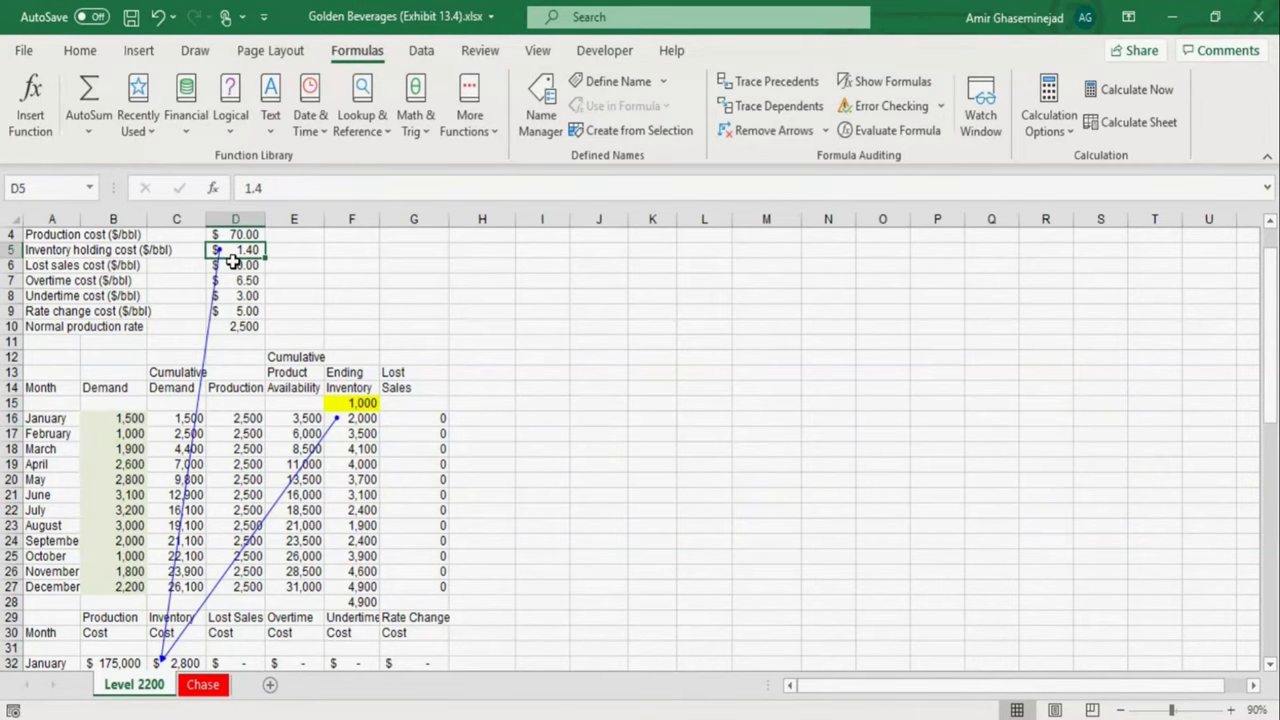
left_click(168, 662)
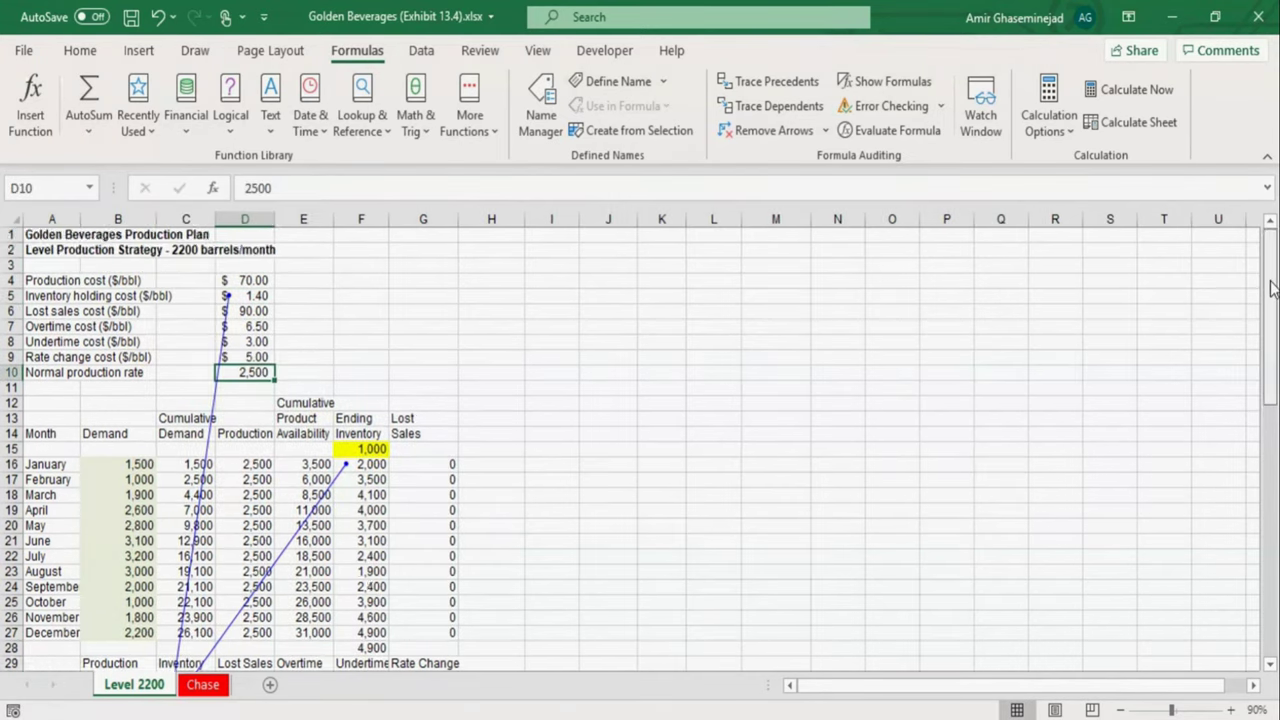
- Examine the formulas for the production cost total, the inventory cost total and the overall total cost
scroll(1272, 302, "down", 1)
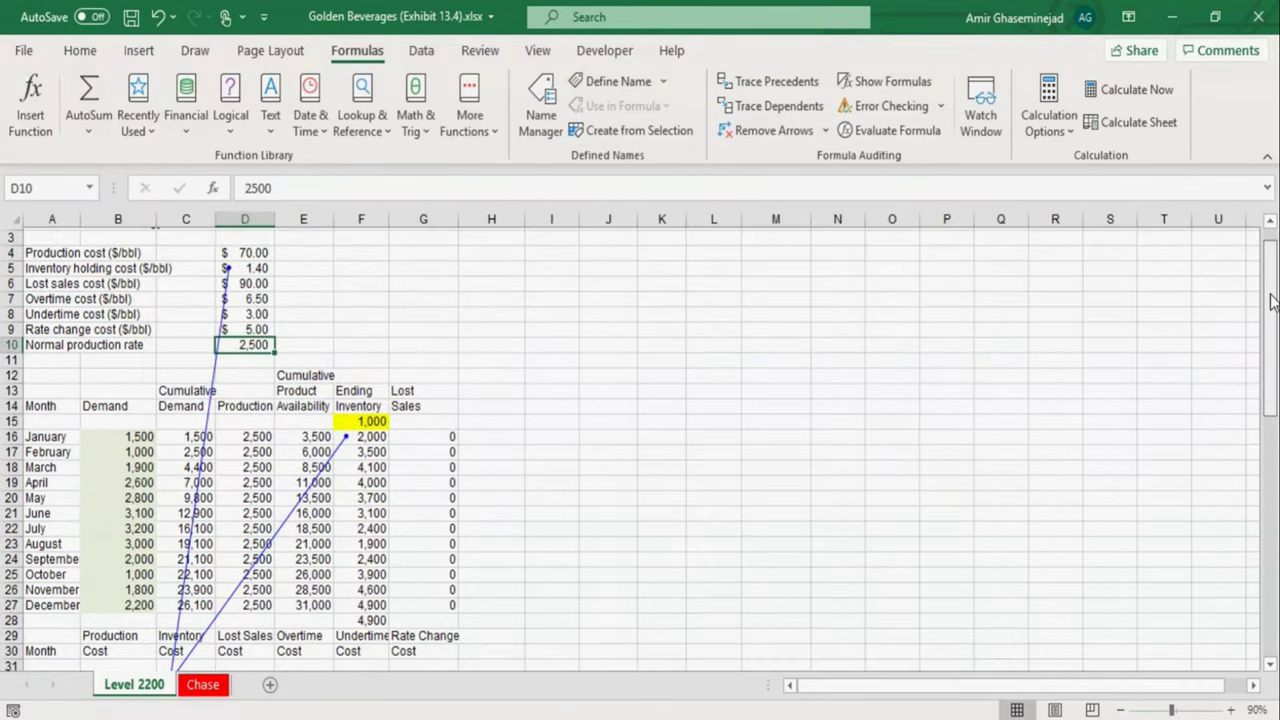
left_click_drag(1272, 302, 1272, 396)
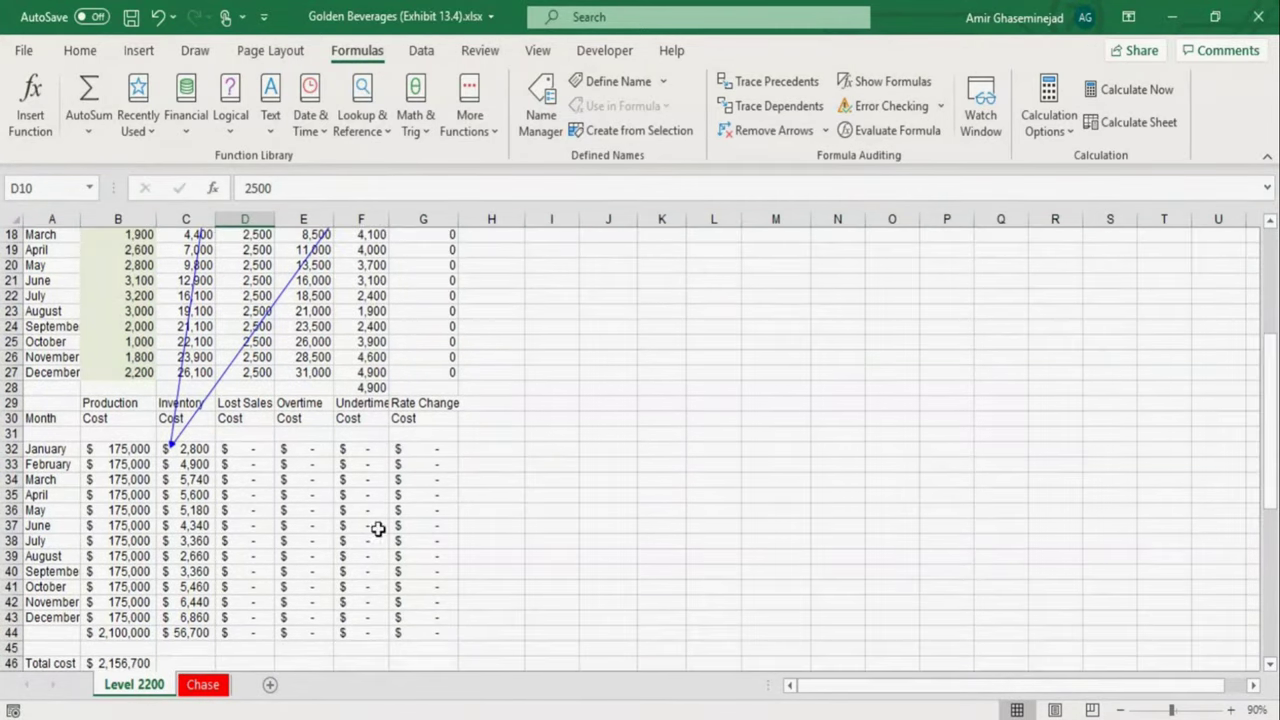
left_click(118, 638)
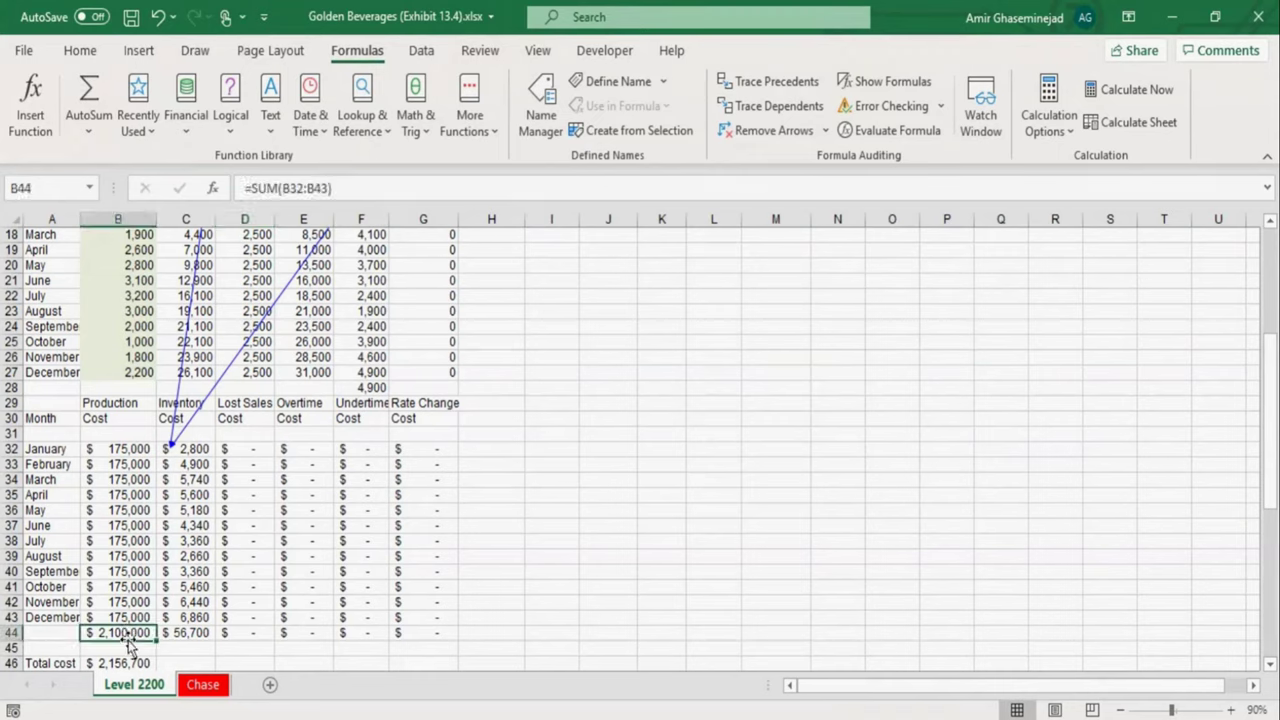
left_click(186, 634)
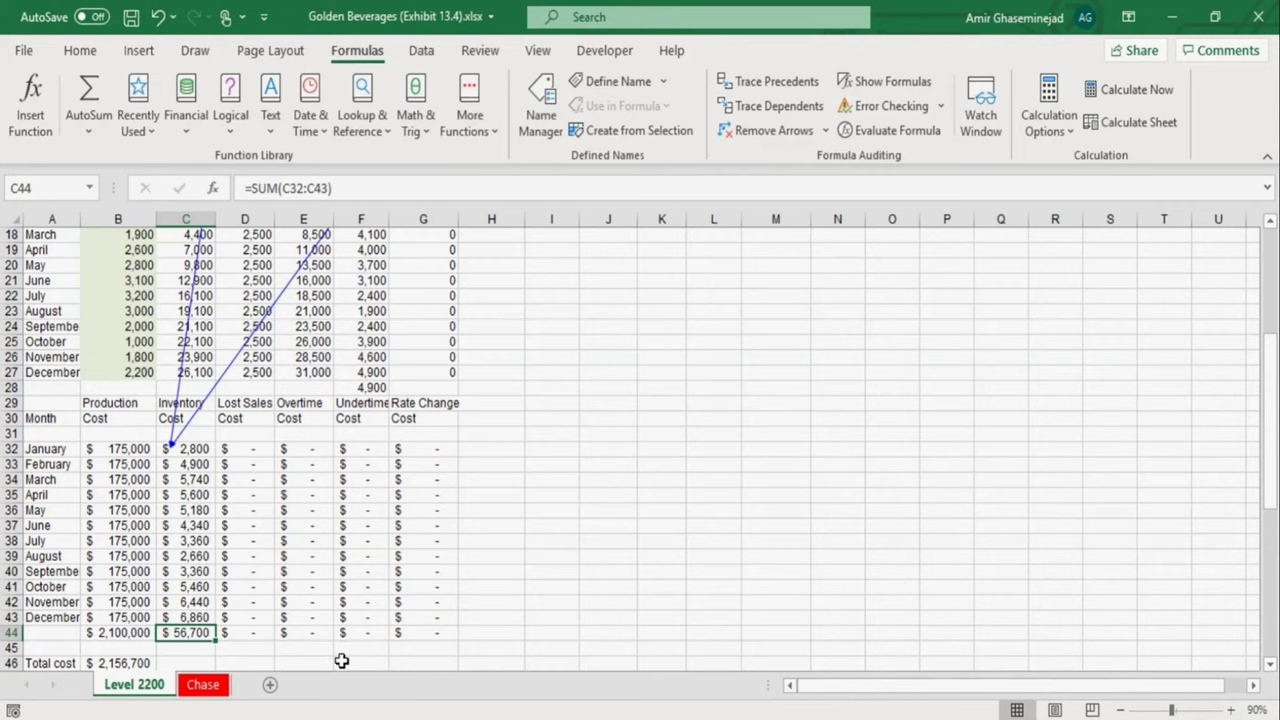
left_click(126, 665)
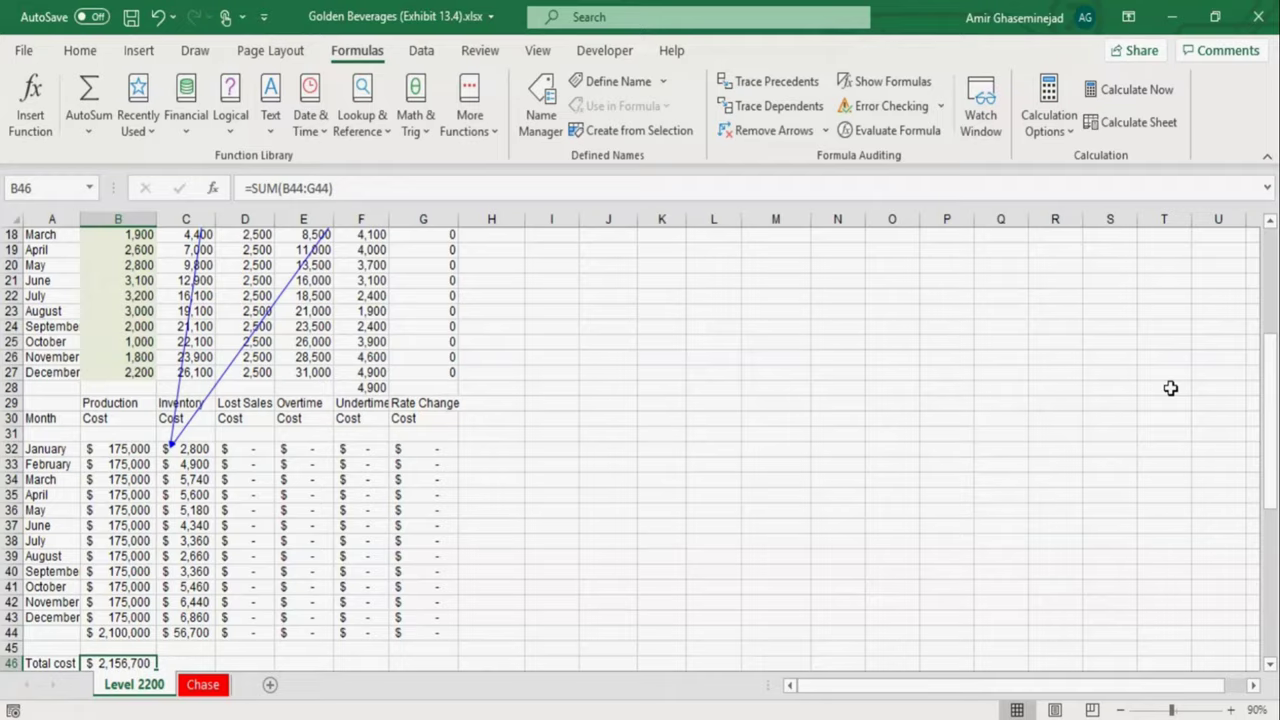
scroll(1270, 436, "down", 2)
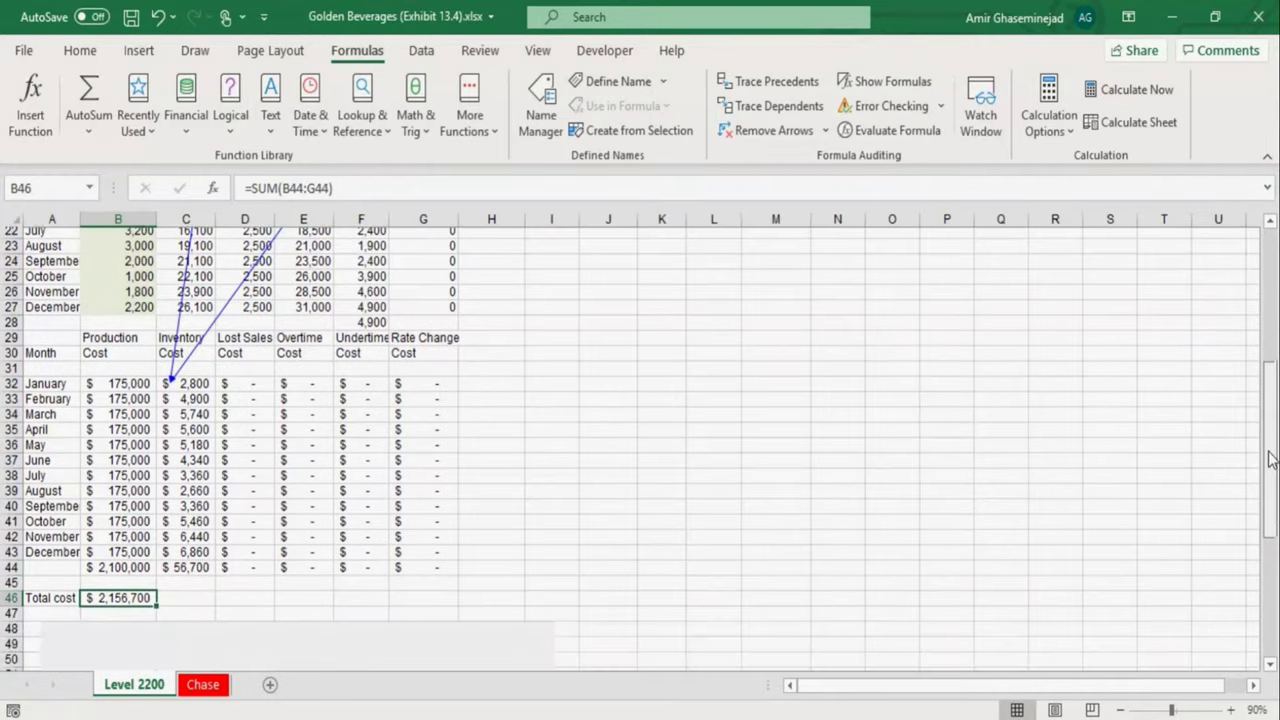
scroll(1272, 462, "down", 2)
left_click_drag(1272, 462, 1270, 302)
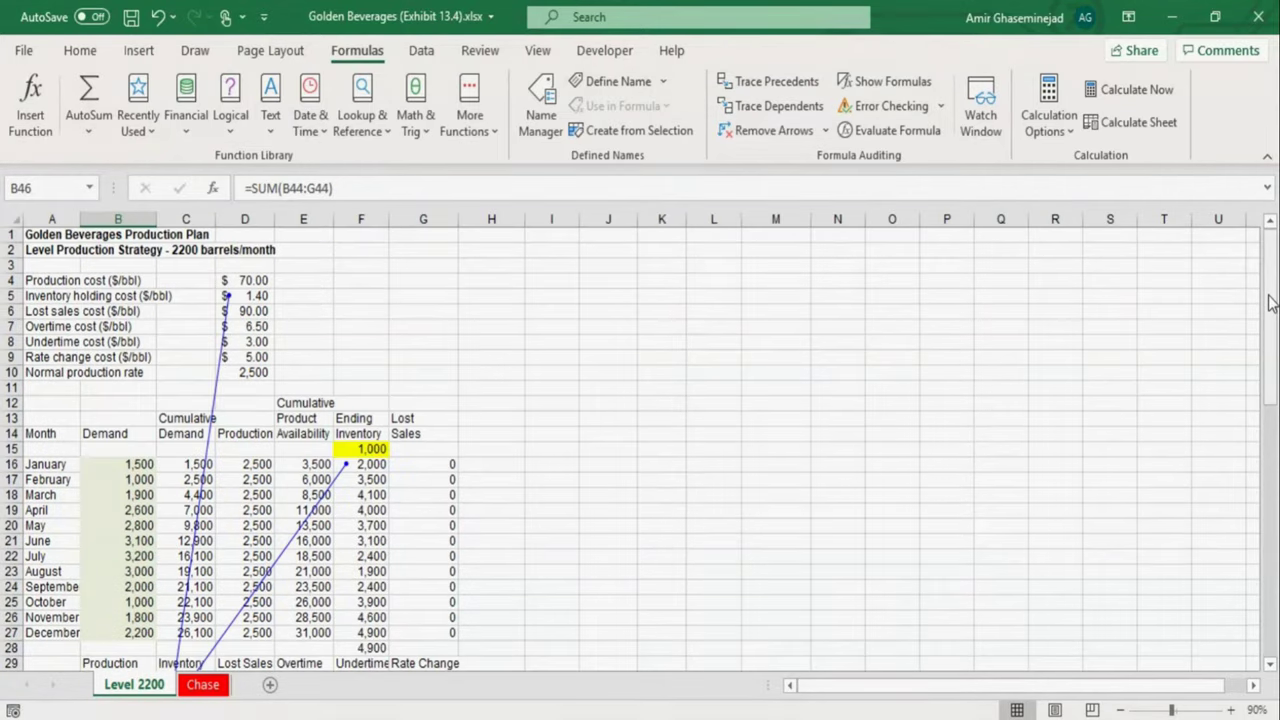
- Add a Sales input above the production cost, with the label in A3 and the value 160 in D3
left_click(55, 265)
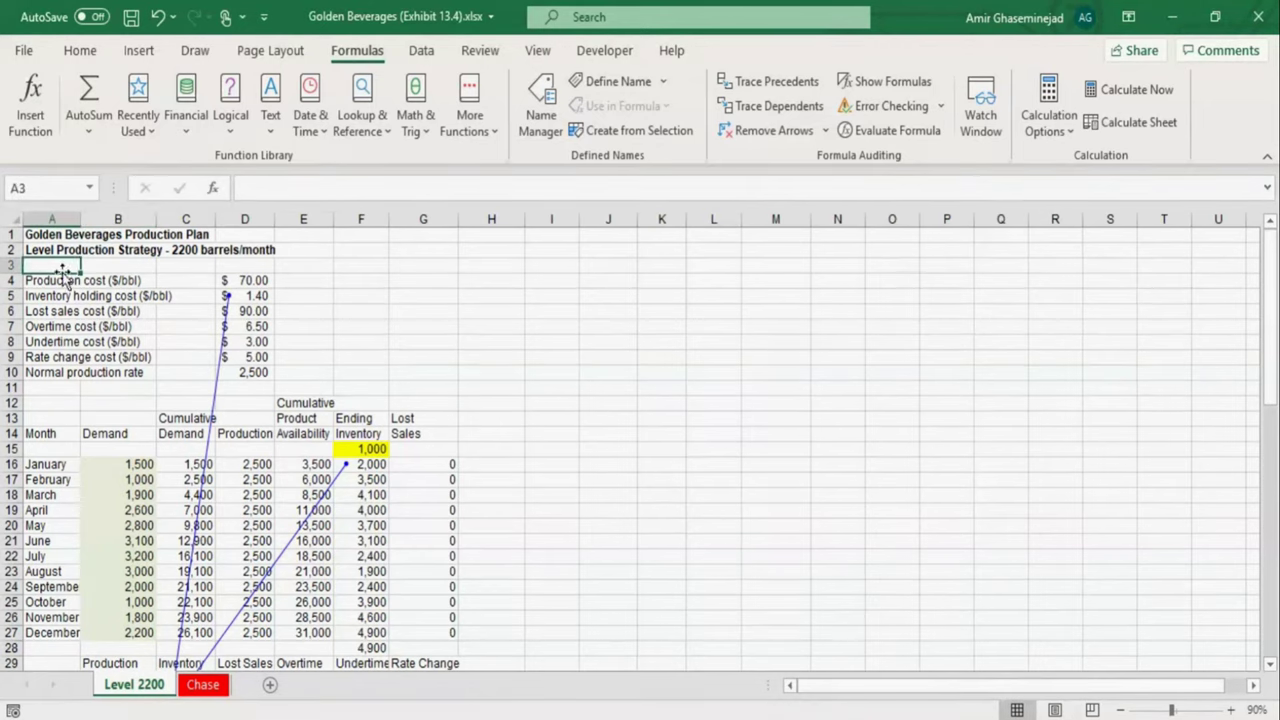
type("Sales")
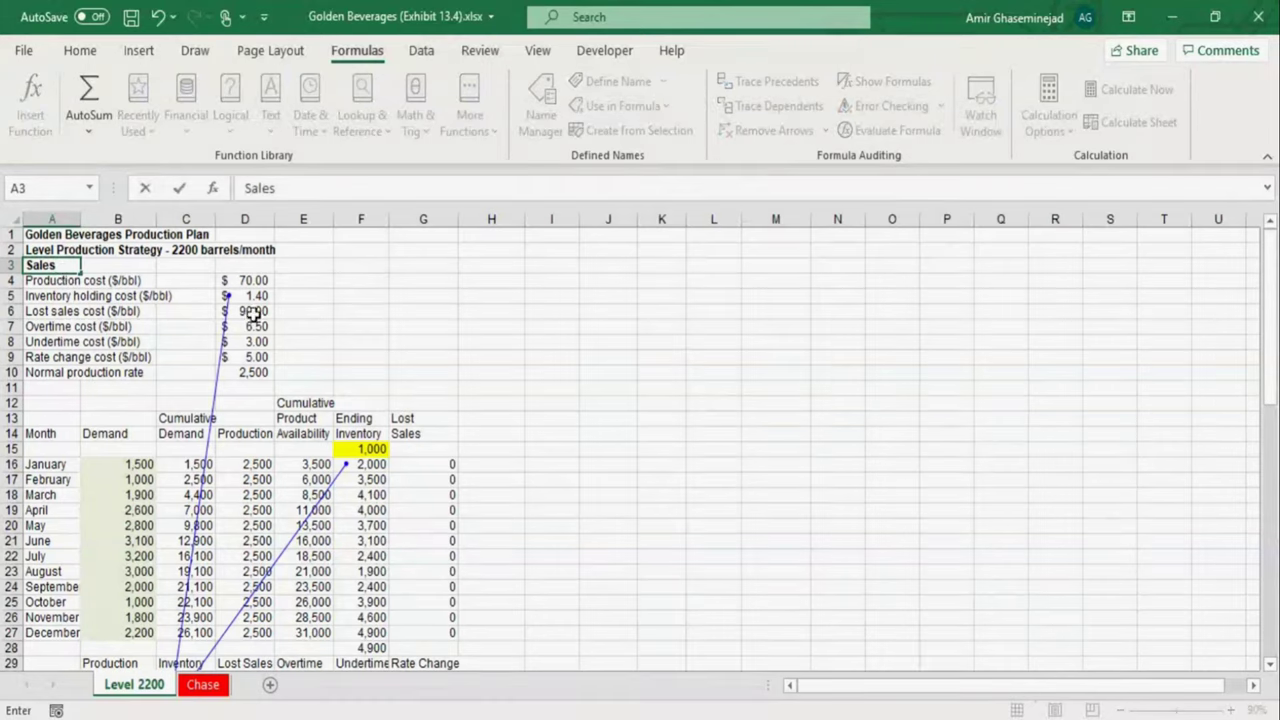
left_click(249, 266)
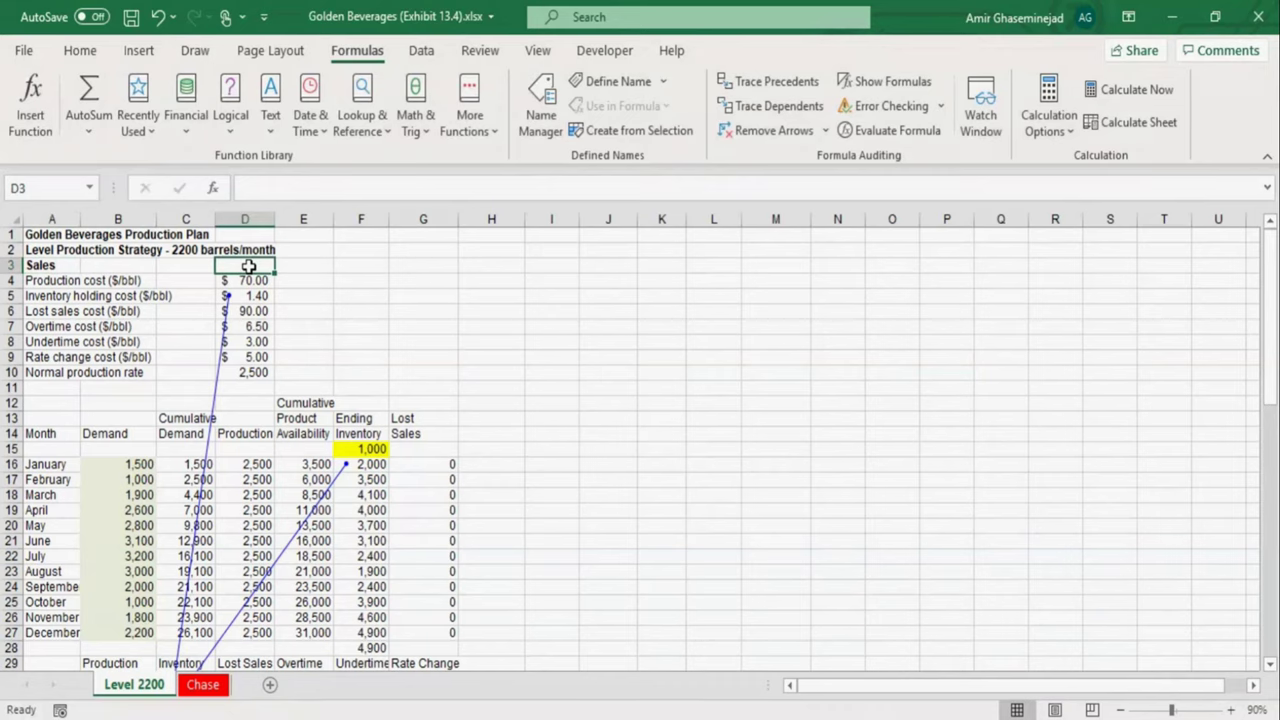
type("160")
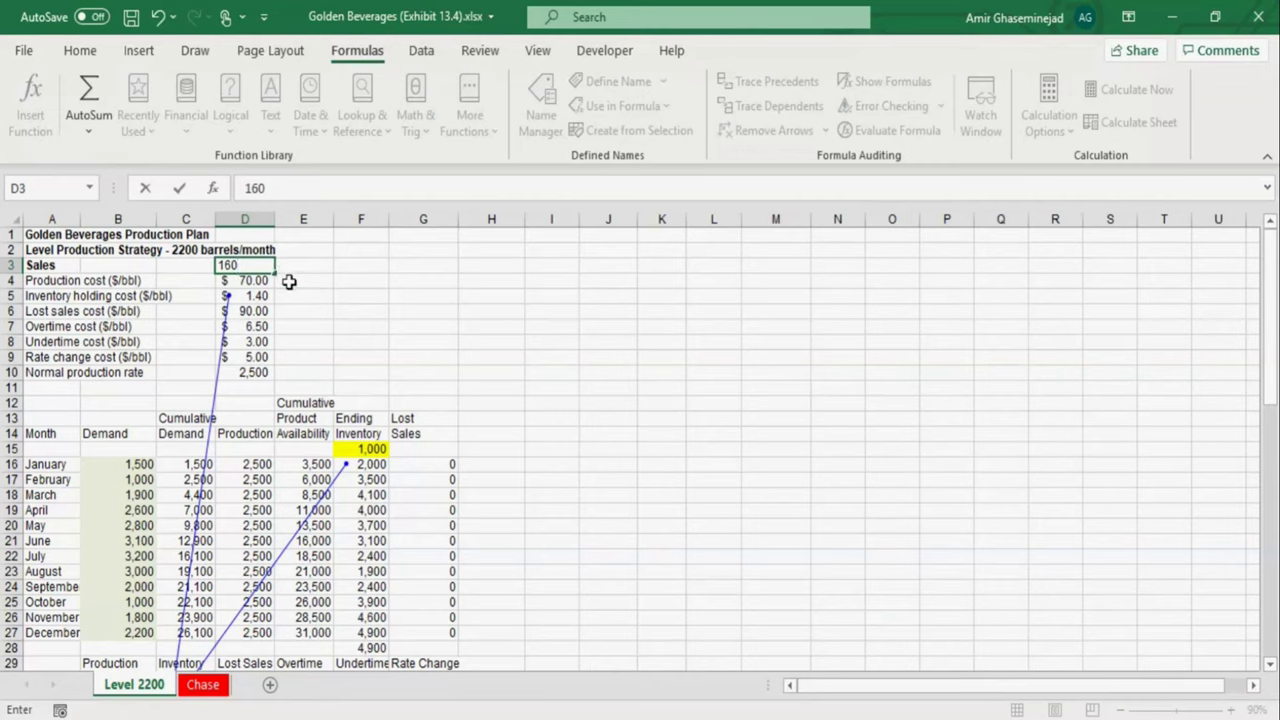
left_click(288, 282)
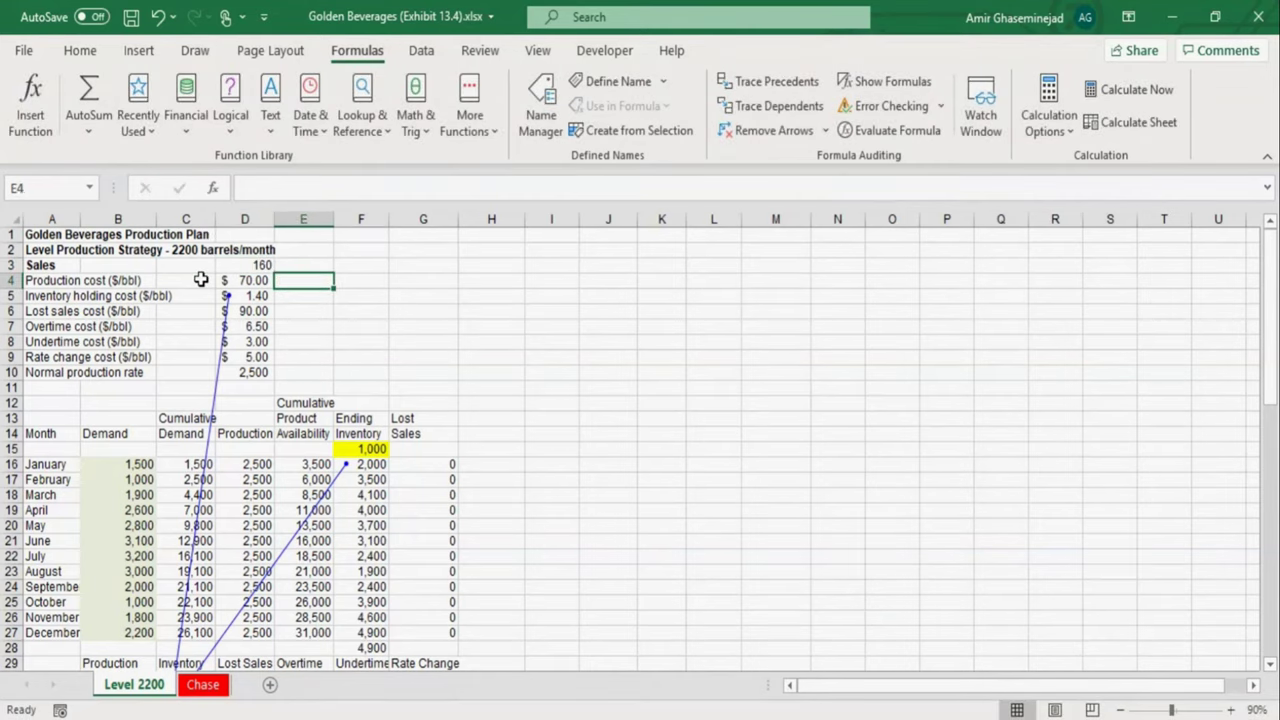
- Remove the bold formatting from the Sales label in A3
left_click(52, 266)
left_click(80, 52)
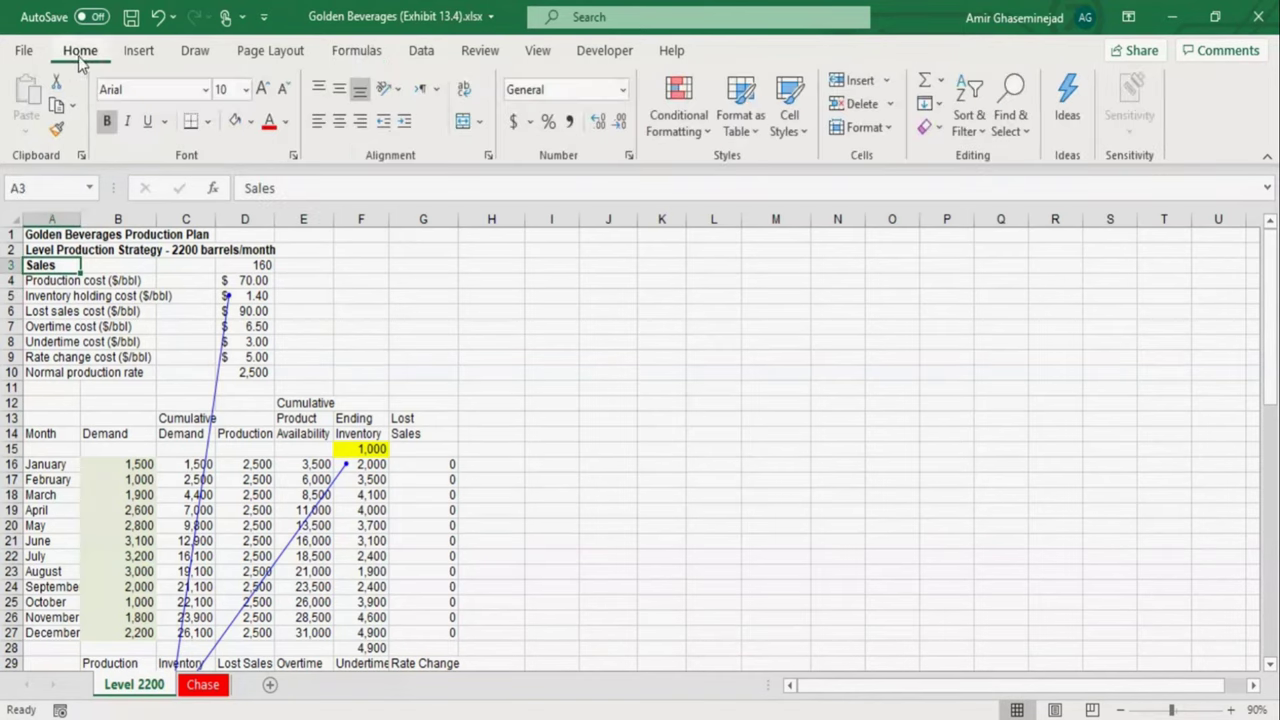
left_click(106, 121)
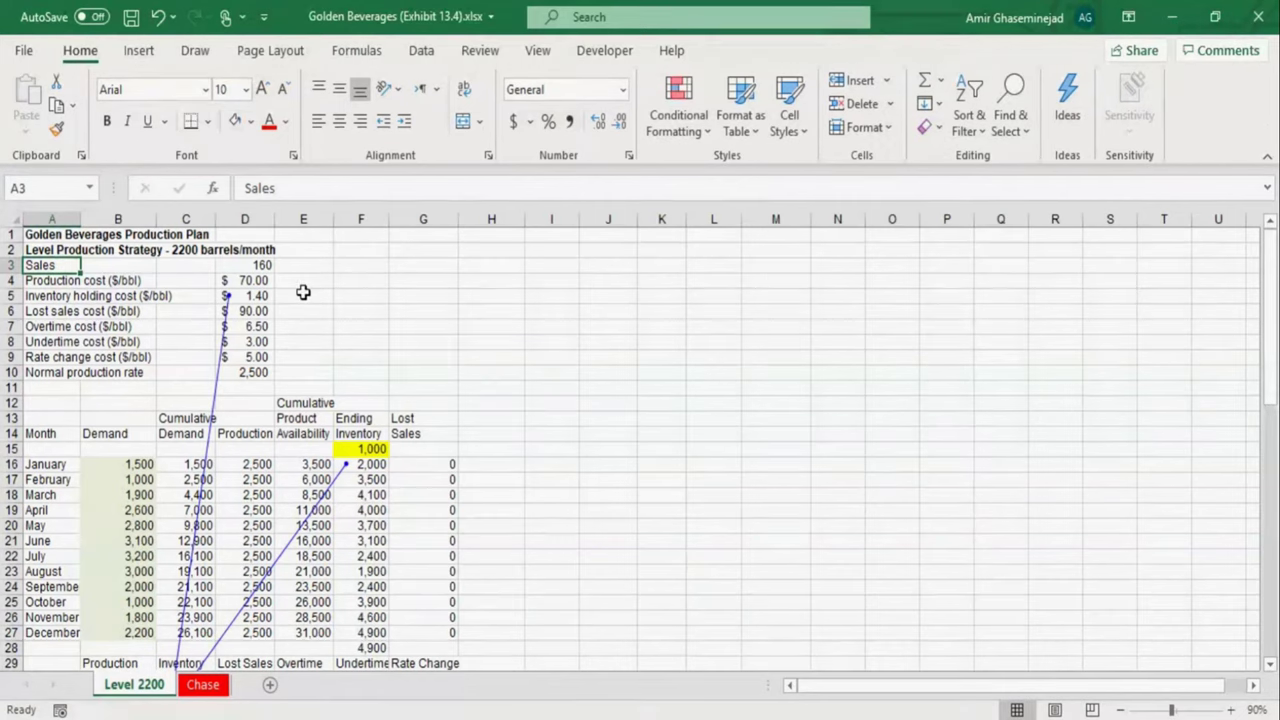
- Examine the lost sales cost input in D6, the monthly cost table and the demand and inventory table
key("Right")
key("Right")
key("Right")
key("Down")
key("Down")
key("Down")
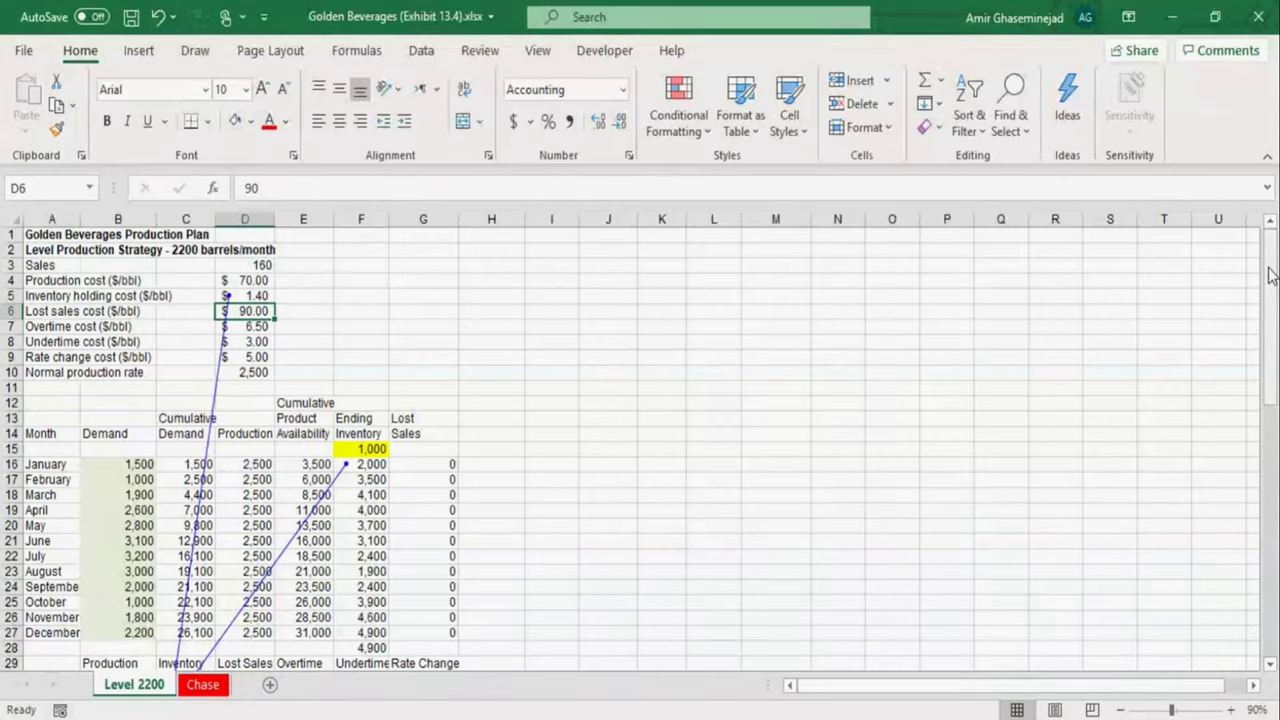
left_click_drag(1271, 275, 1268, 400)
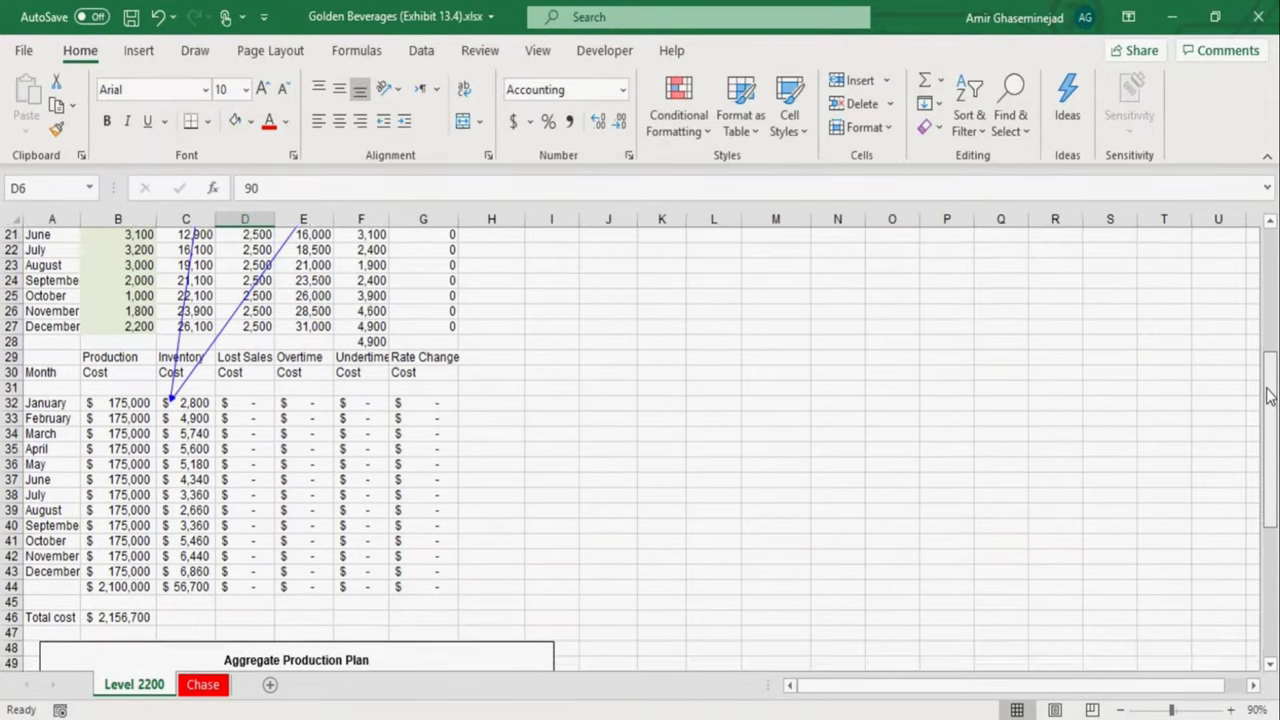
left_click_drag(1268, 397, 1268, 340)
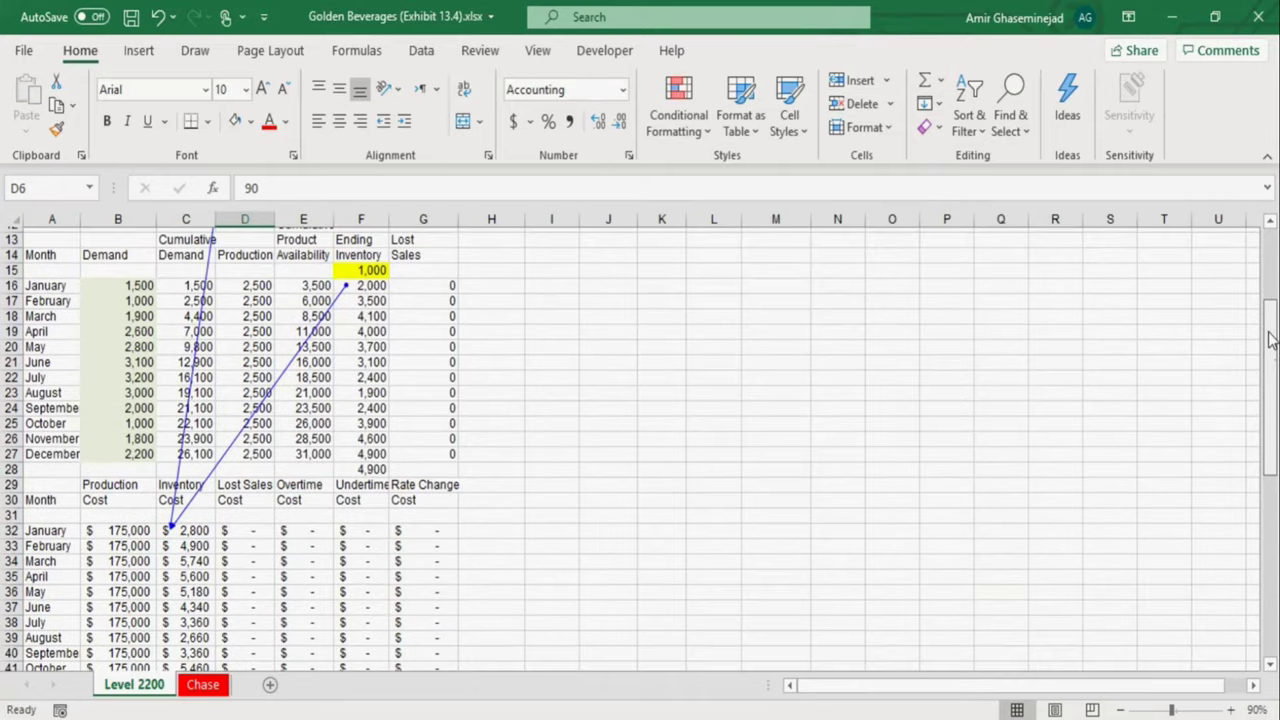
scroll(1056, 346, "up", 3)
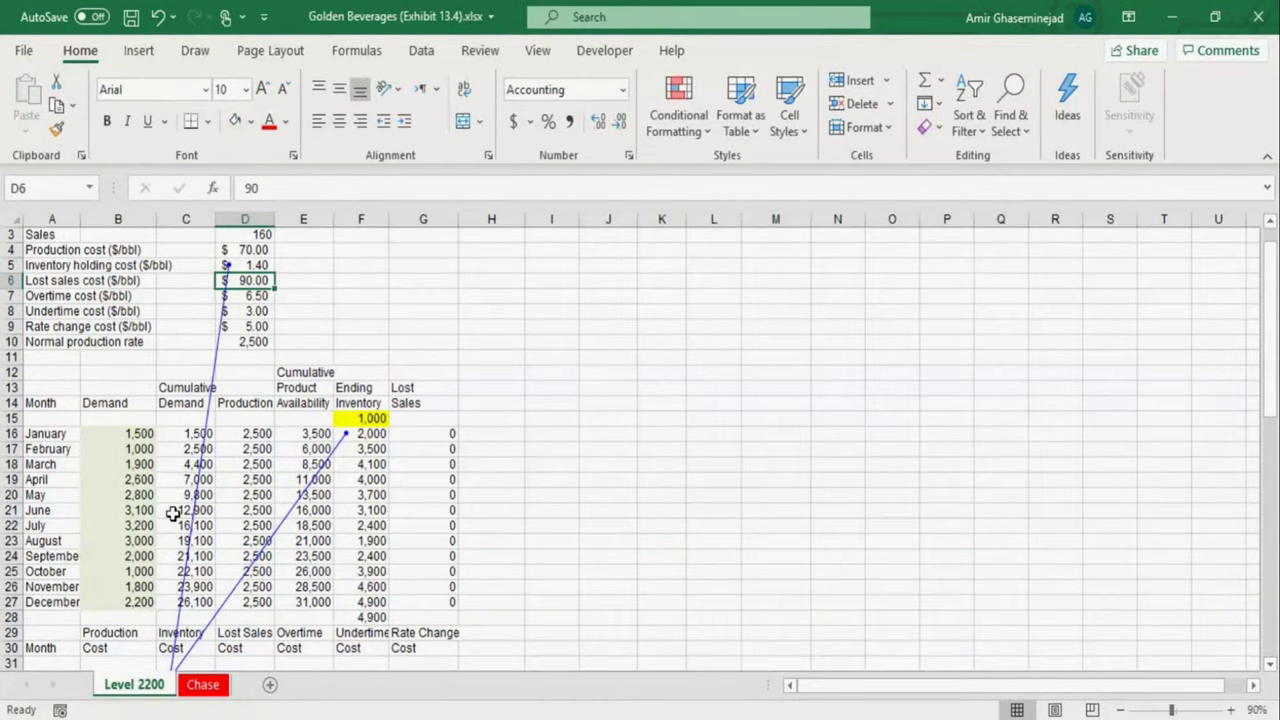
- Total the monthly demand in B28 with =SUM(B16:B27) and check it against December's cumulative demand in C27
left_click(129, 620)
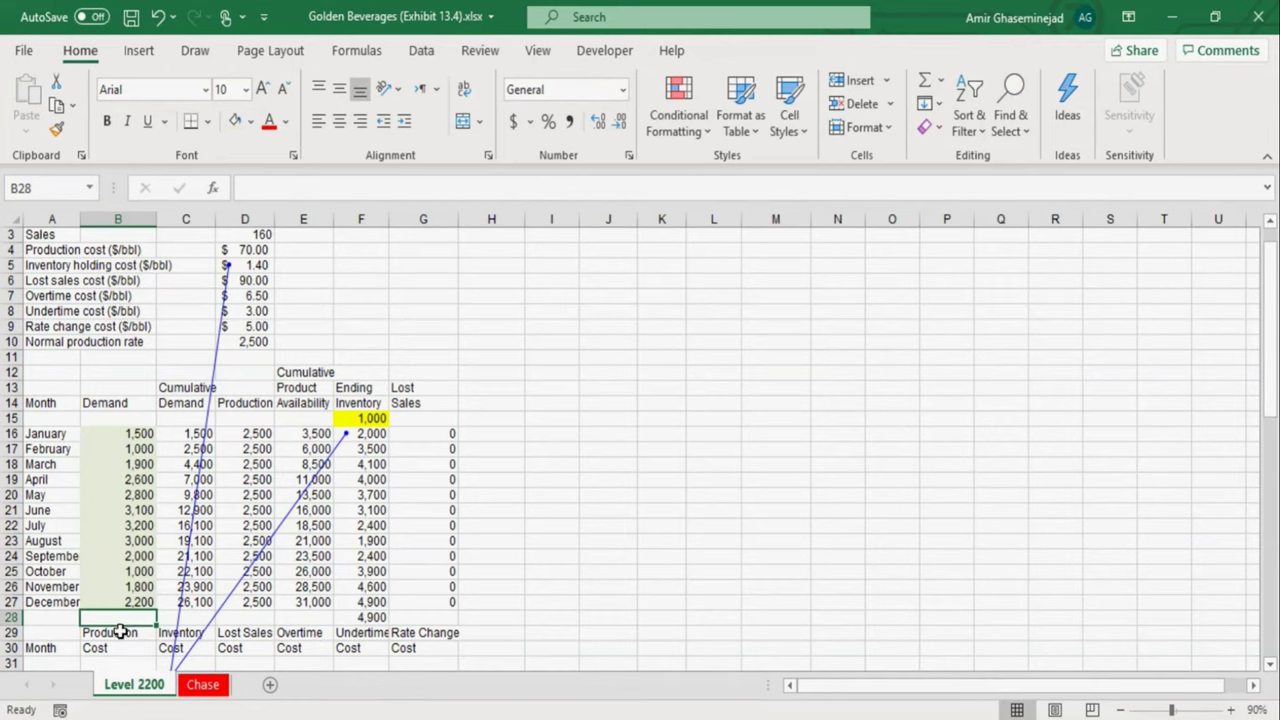
left_click(188, 601)
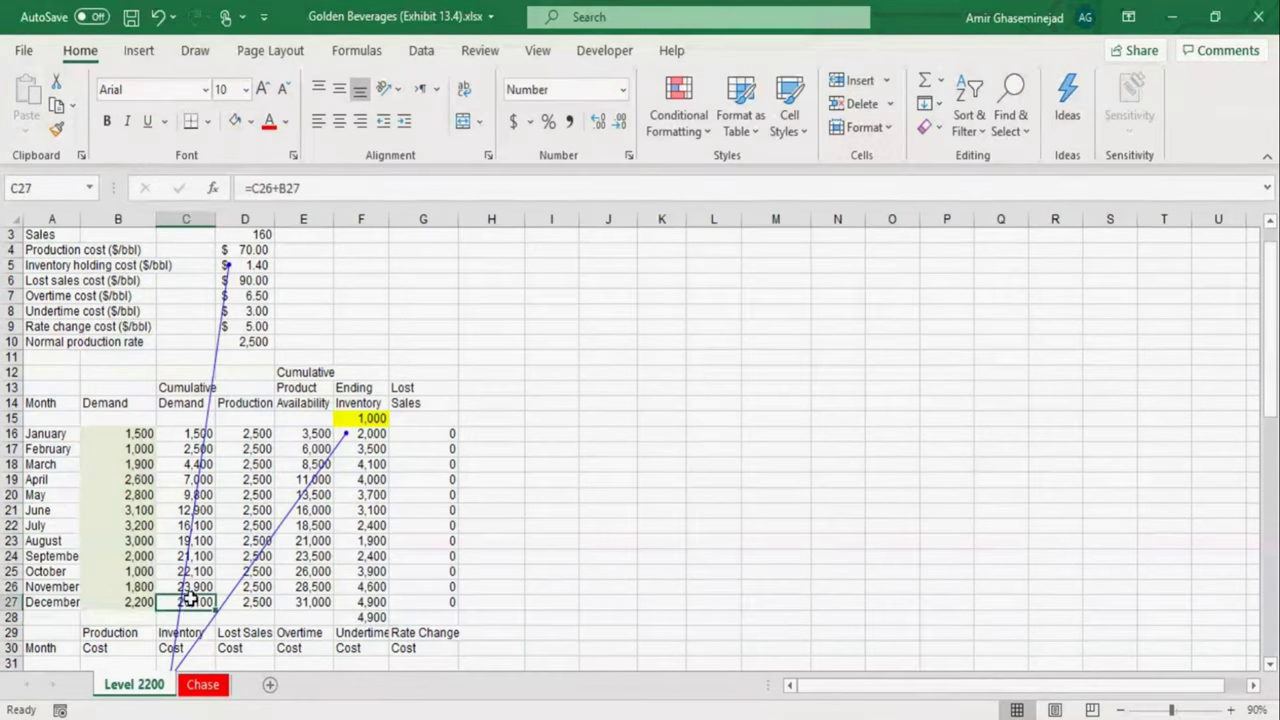
left_click(124, 617)
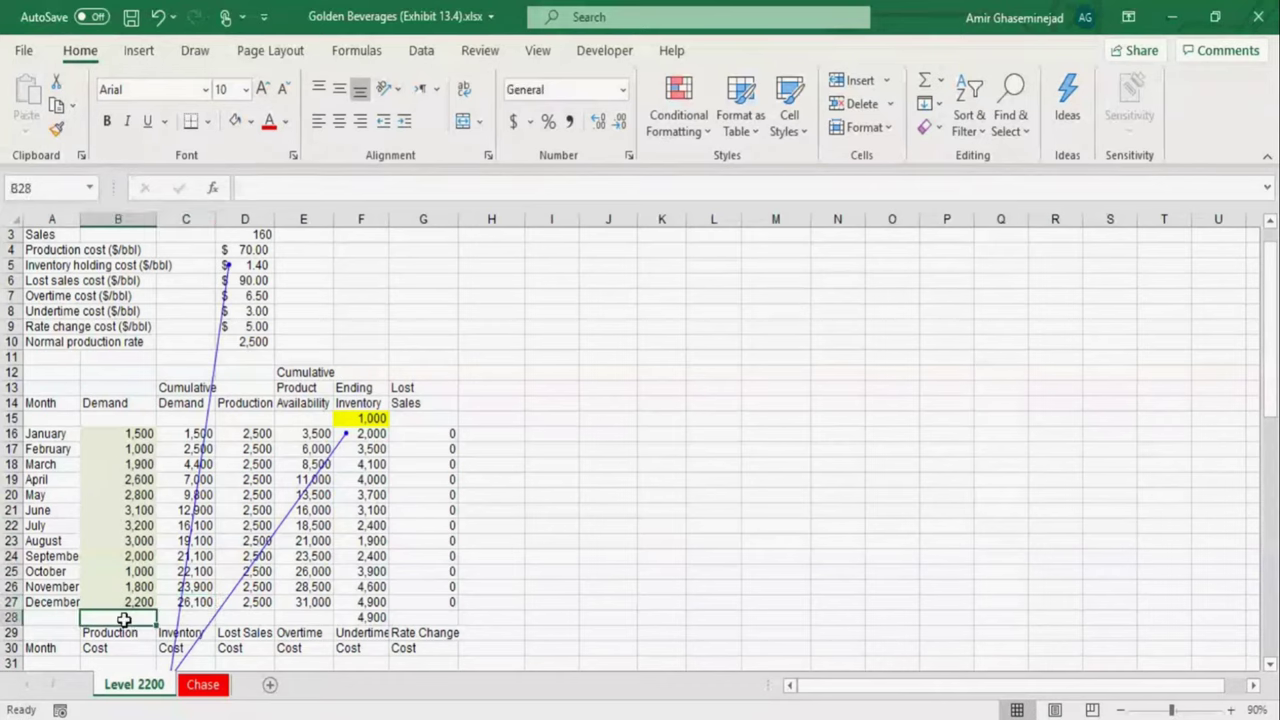
left_click(193, 603)
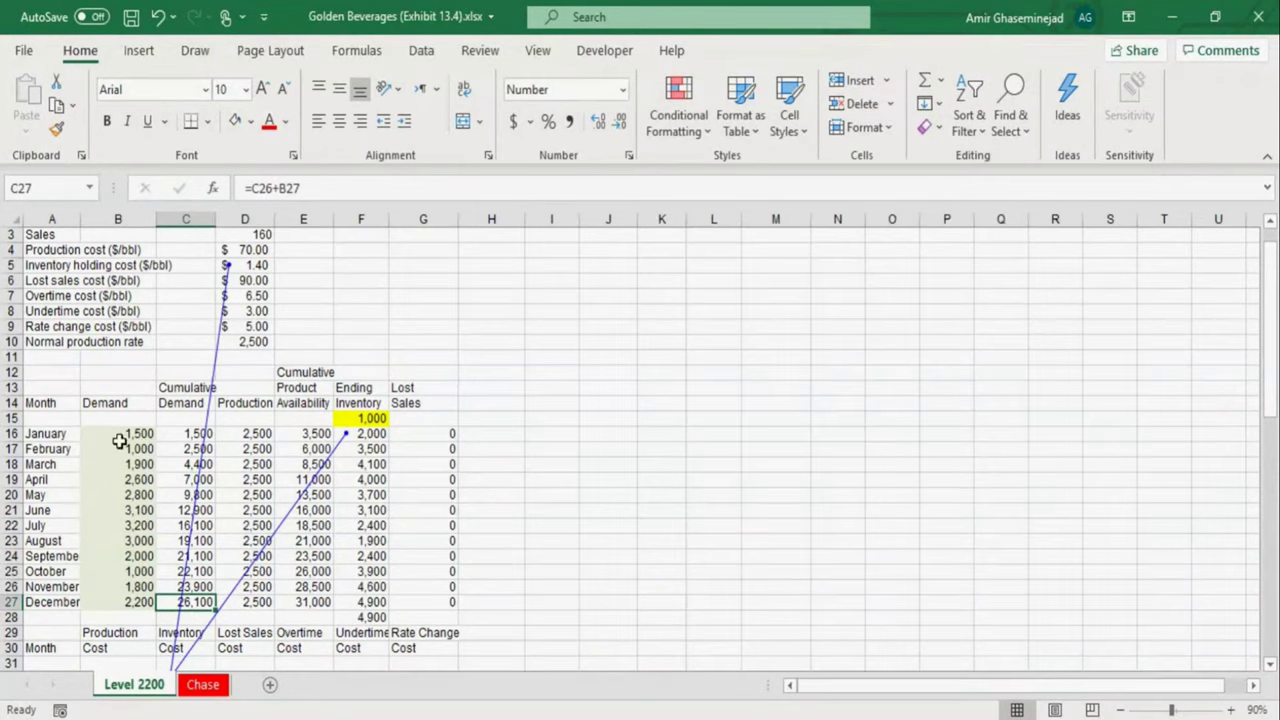
left_click(119, 616)
type("=s")
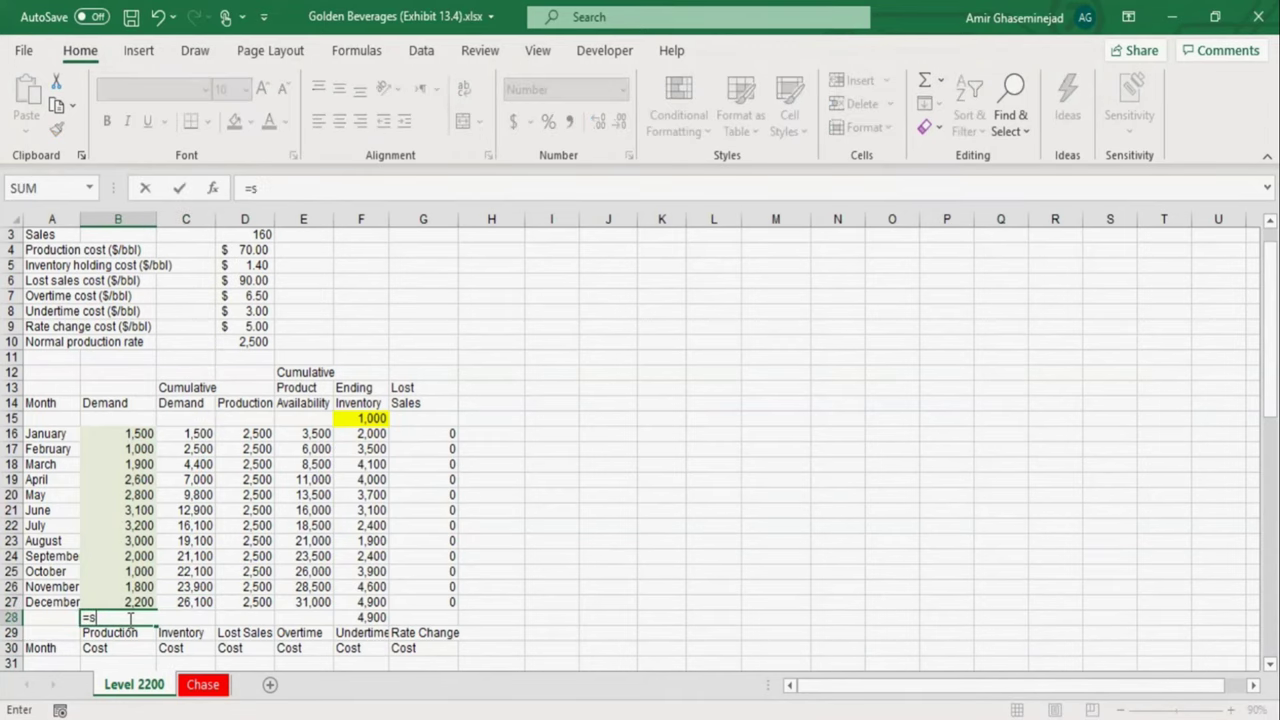
type("um(")
left_click_drag(130, 436, 128, 601)
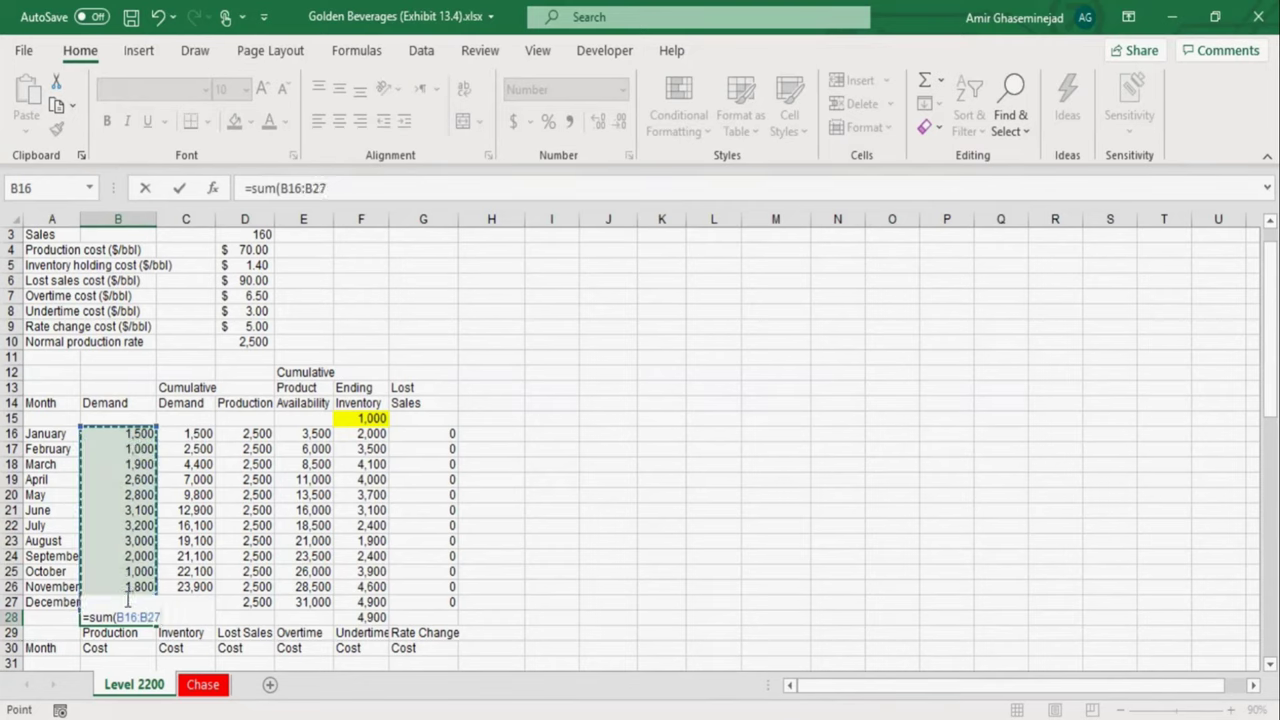
key("Return")
left_click(126, 617)
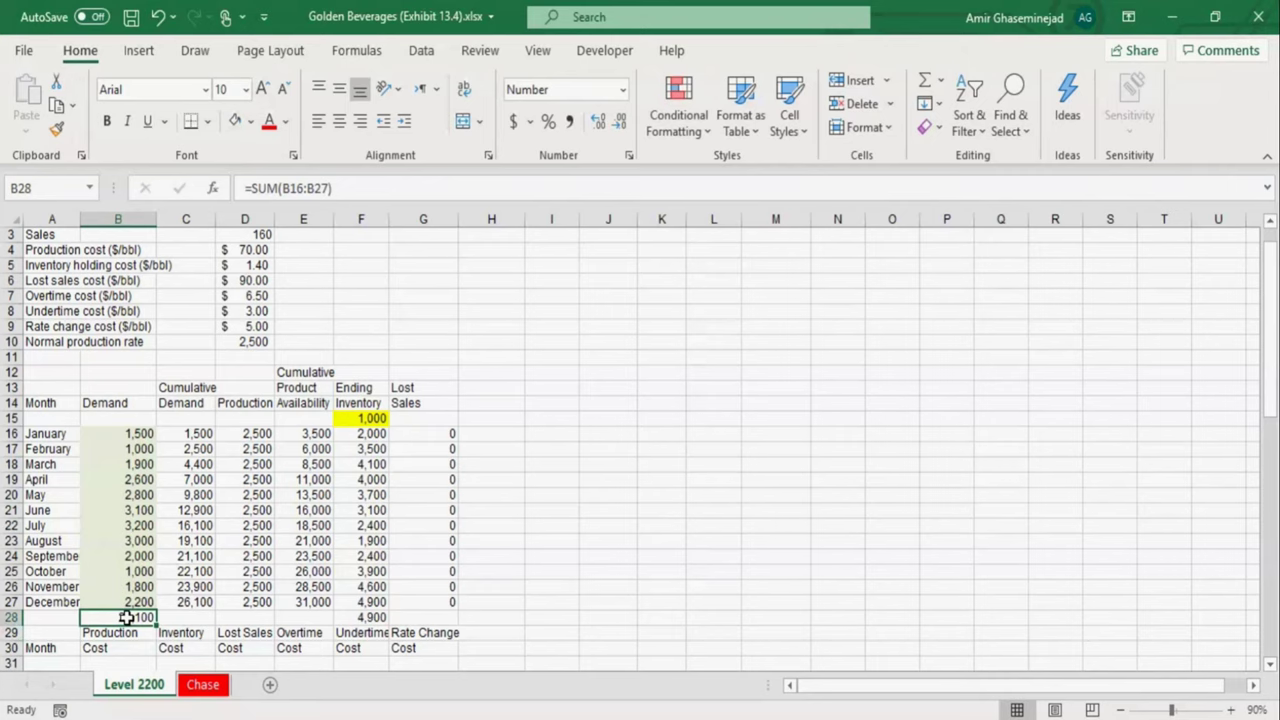
left_click(193, 601)
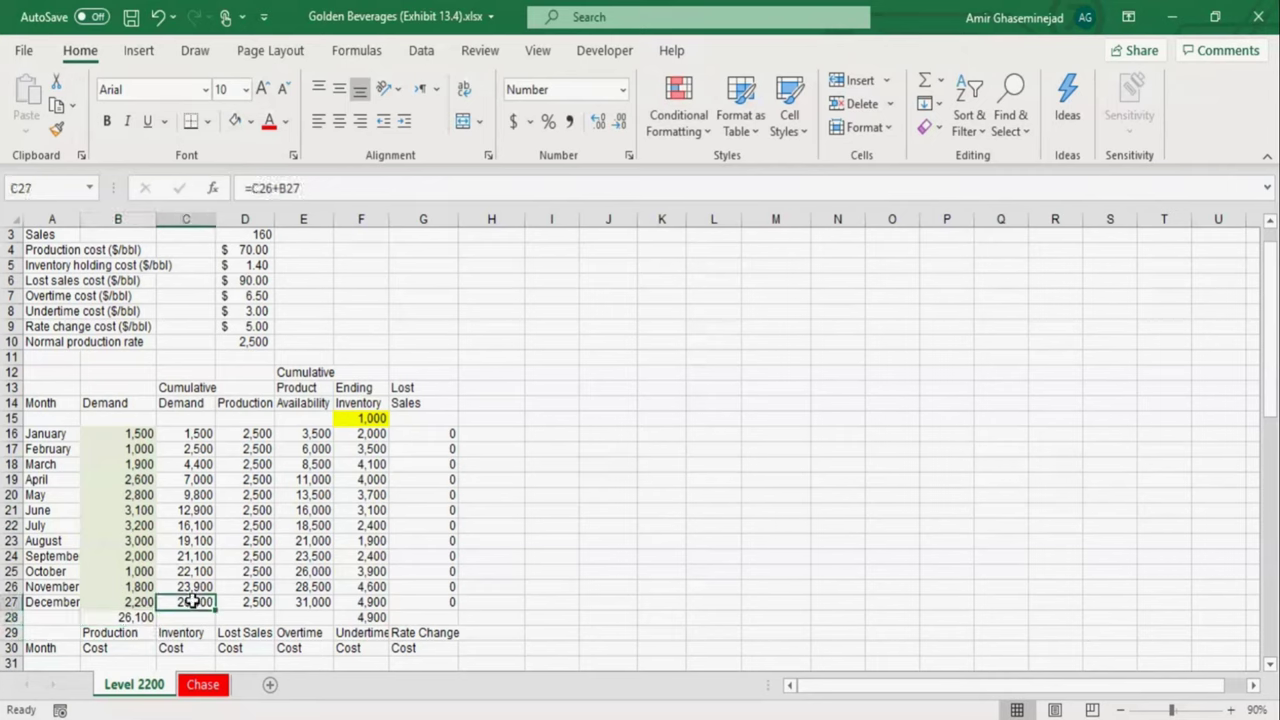
- Set the normal production rate in D10 to 2000
left_click(250, 342)
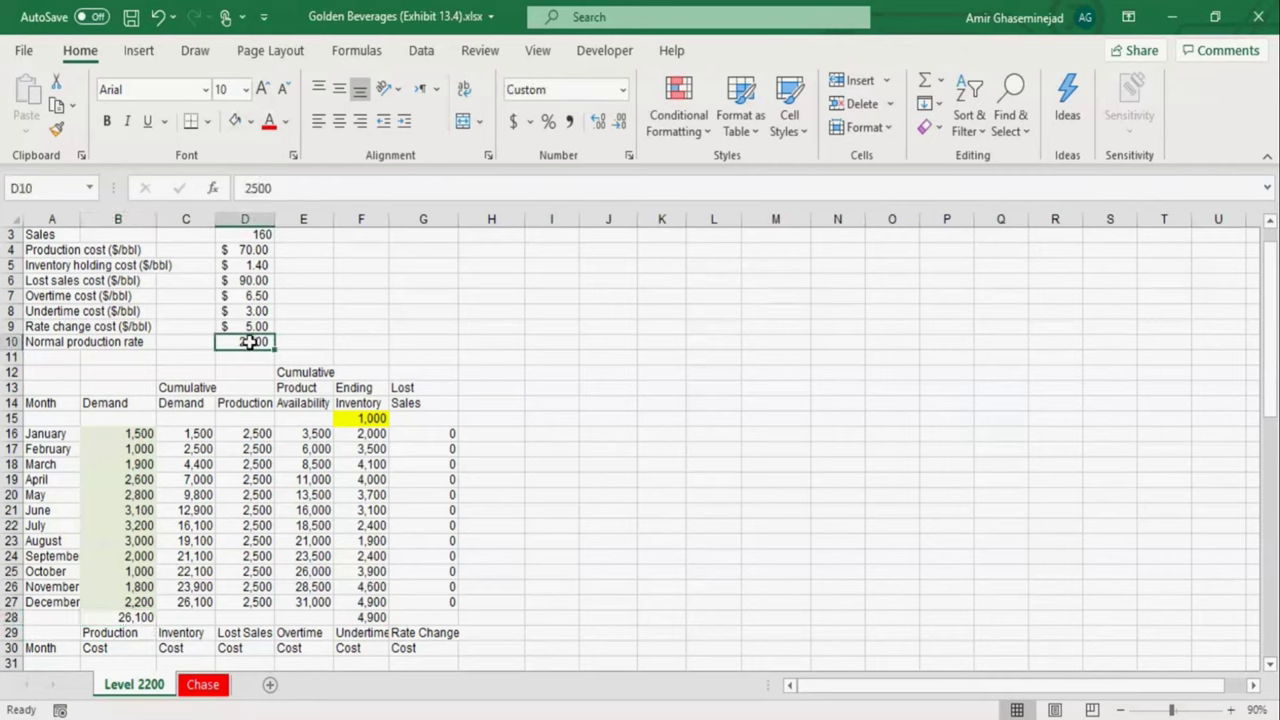
type("2,00")
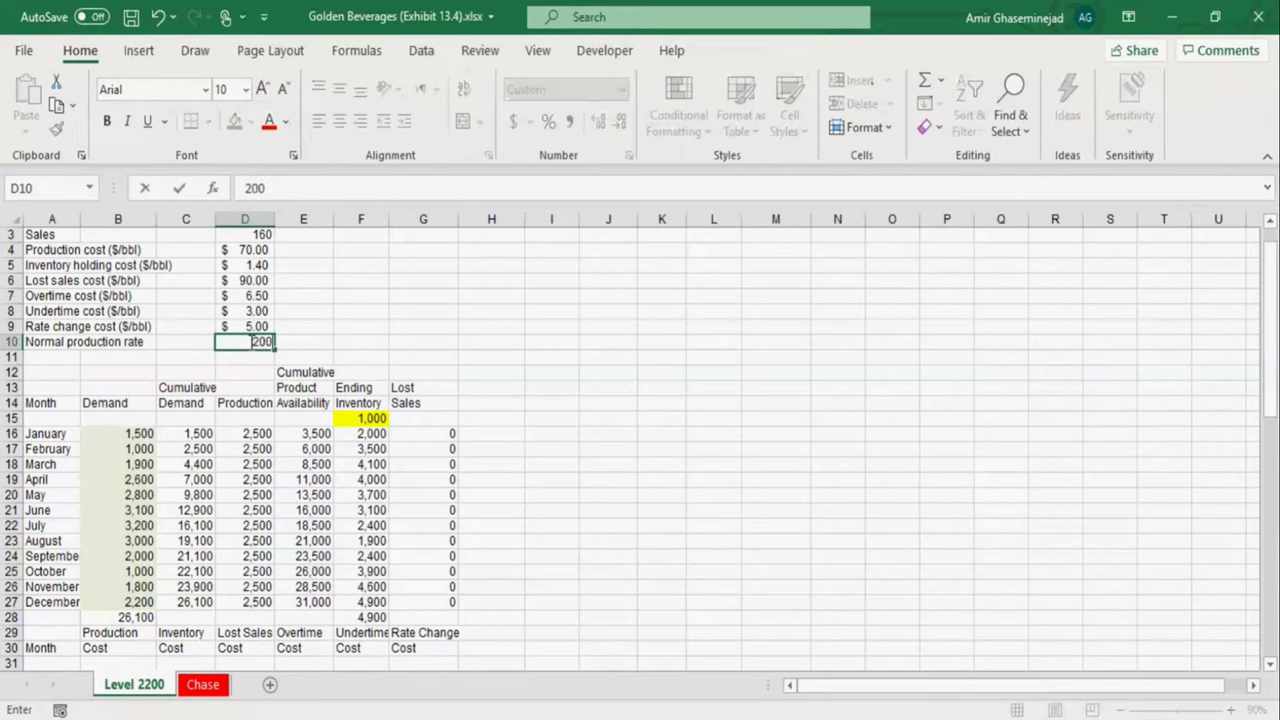
type("0")
key("Return")
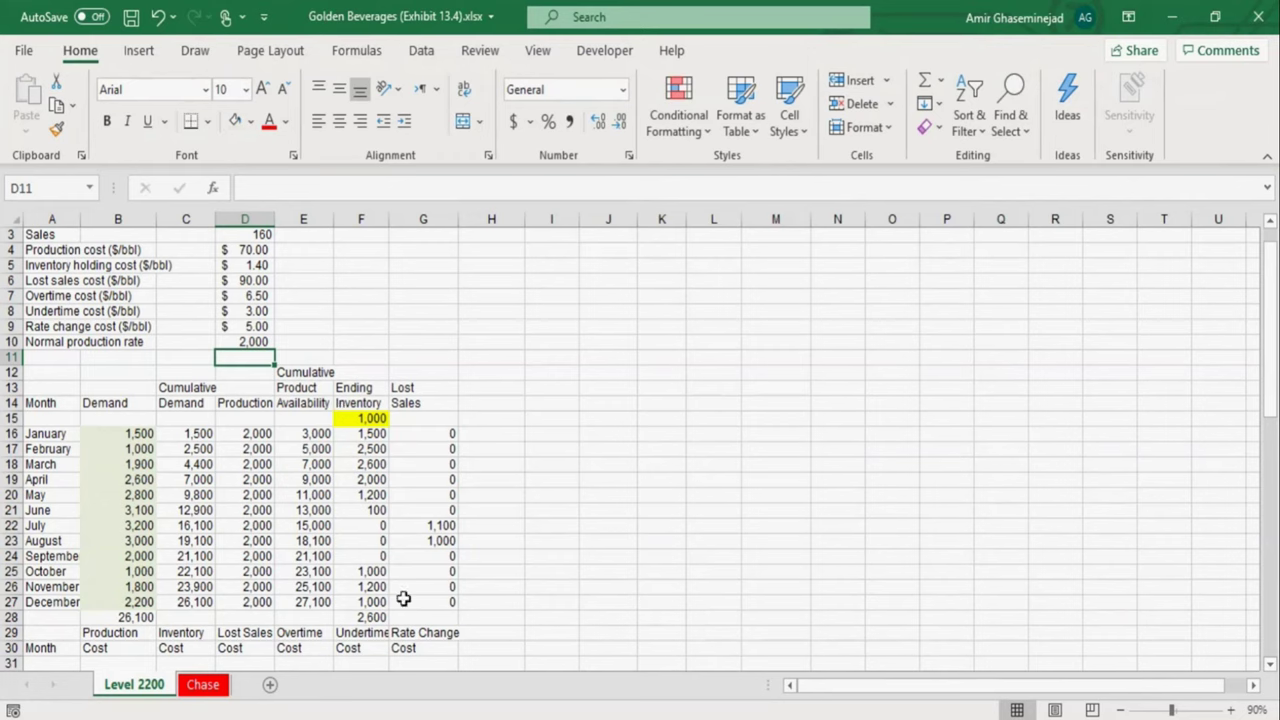
- Label cell H27, beside December's lost sales, as "actual sales"
left_click(507, 606)
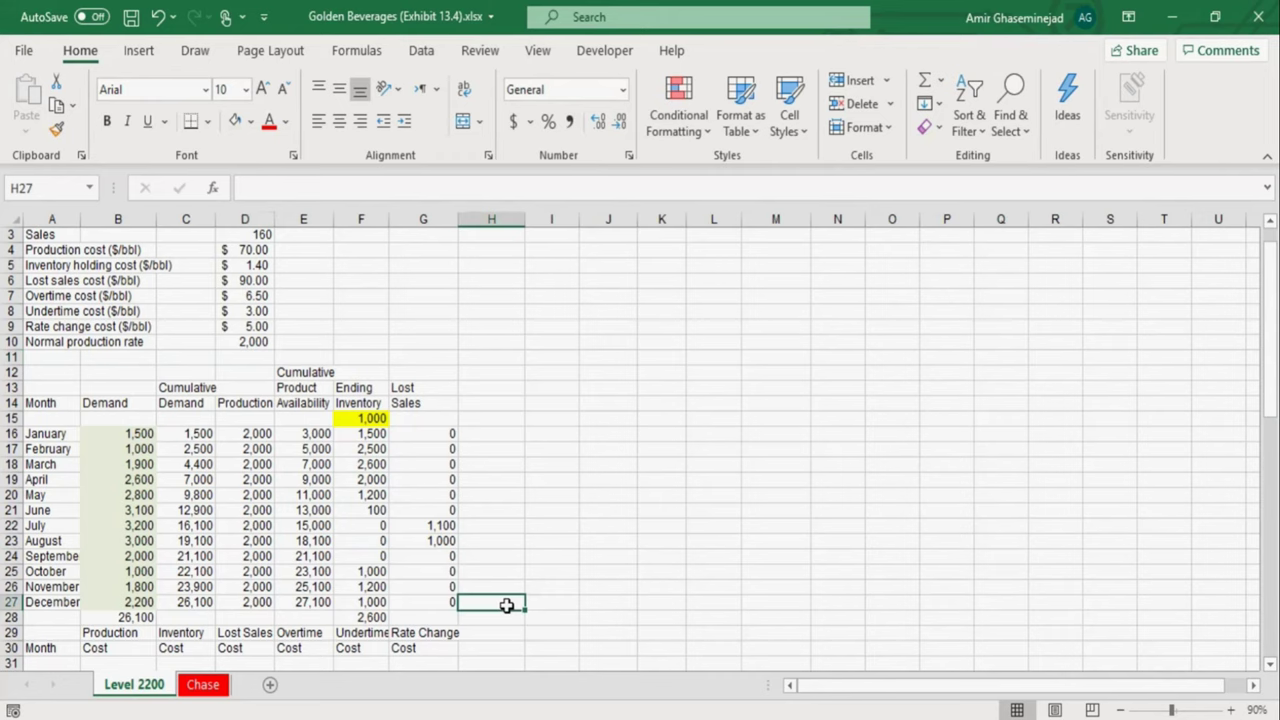
type("actual")
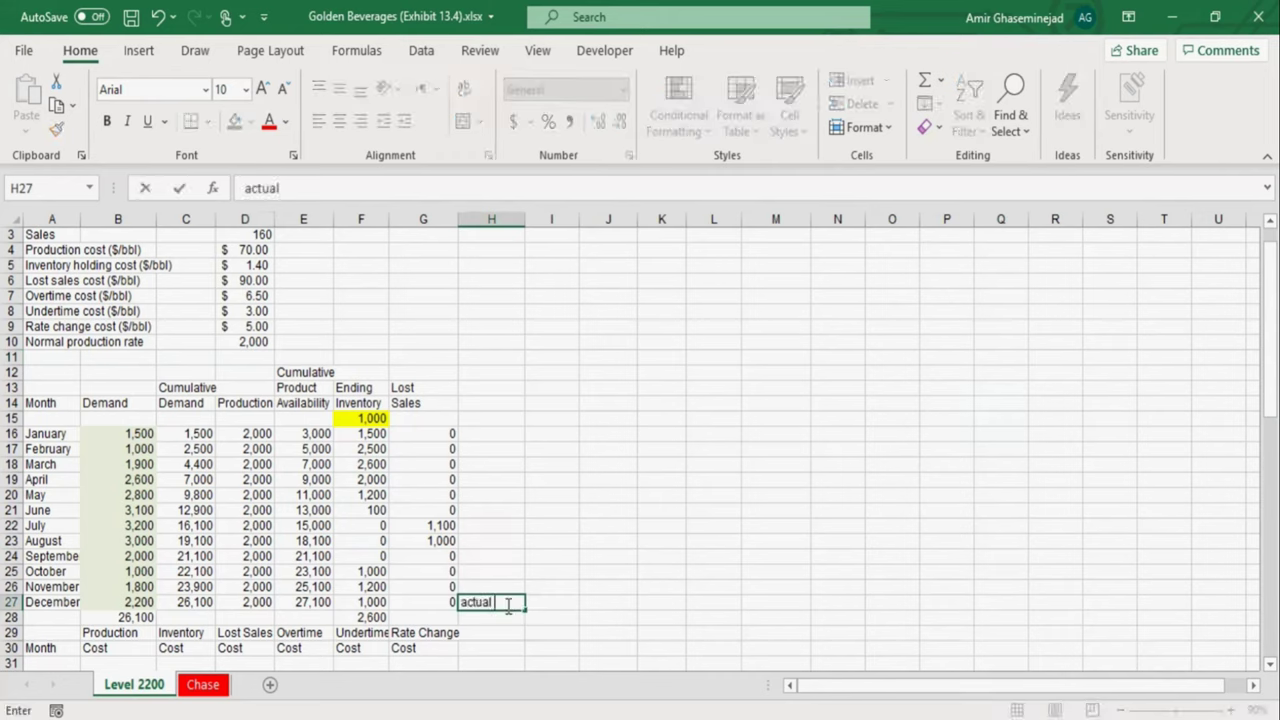
type(" sales")
key("Return")
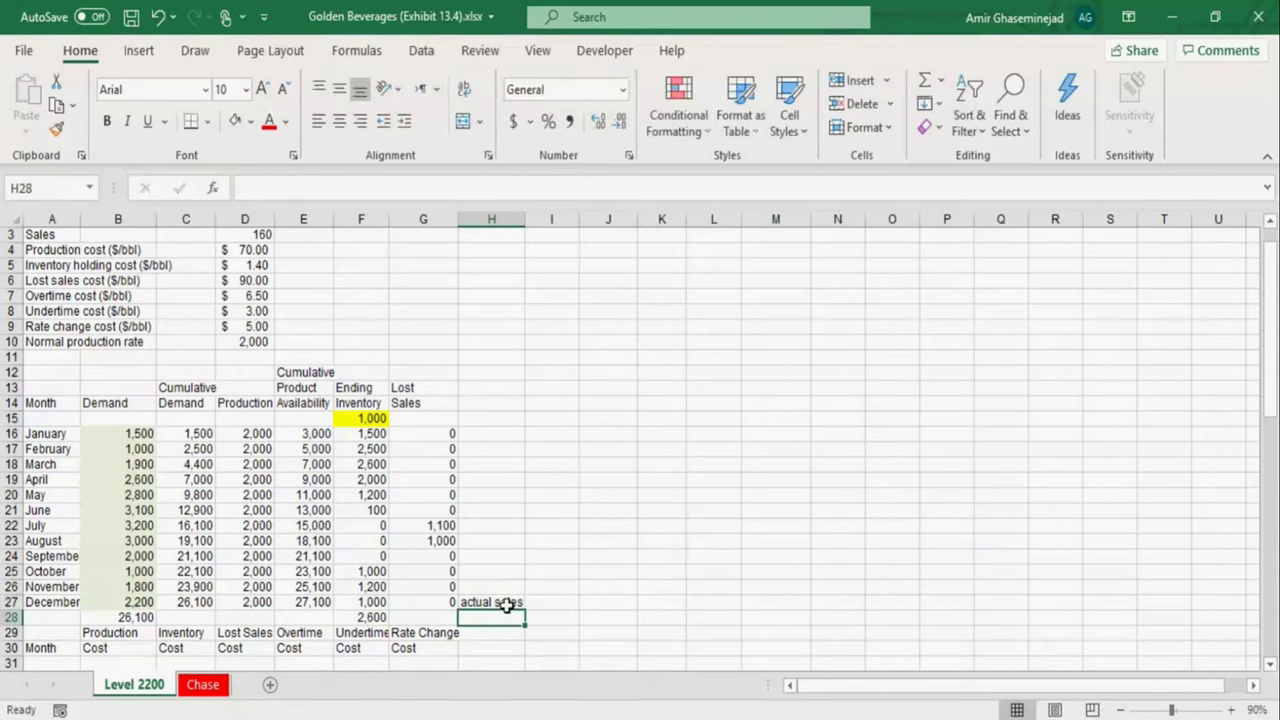
left_click(556, 603)
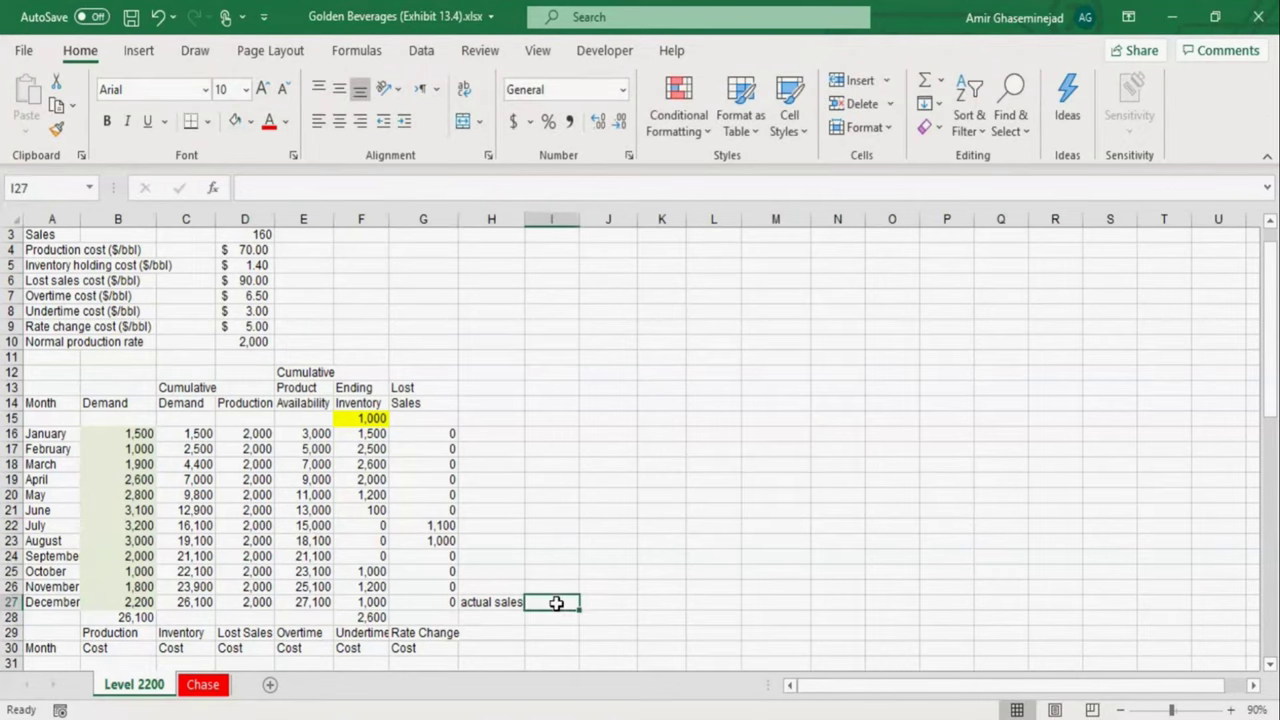
- Total the monthly lost sales in G28 with =SUM(G16:G27)
left_click(423, 620)
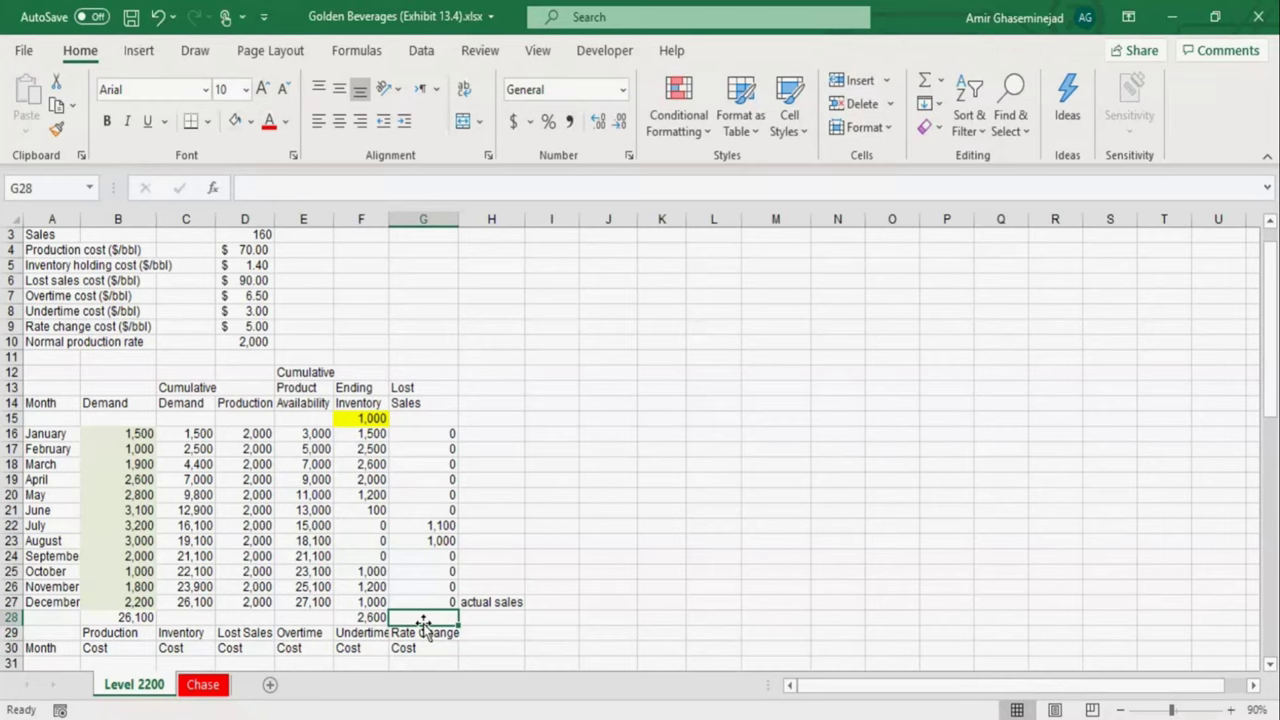
key("BackSpace")
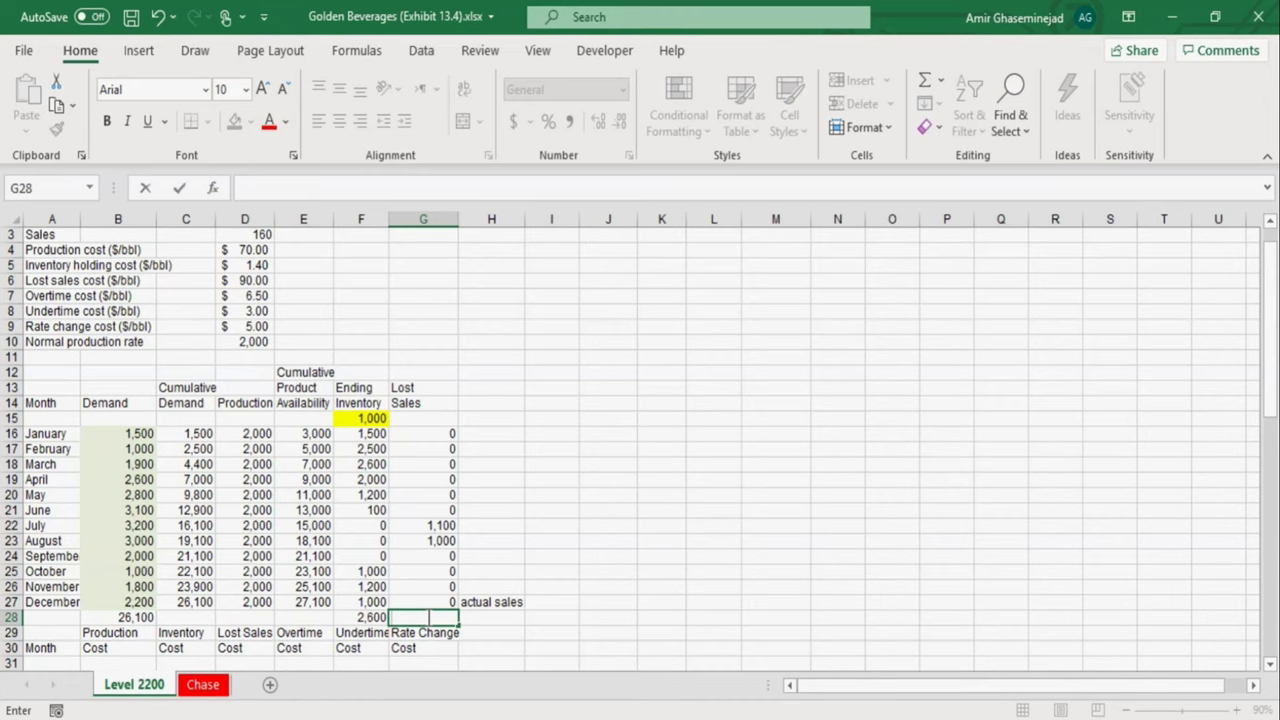
type("=sum(")
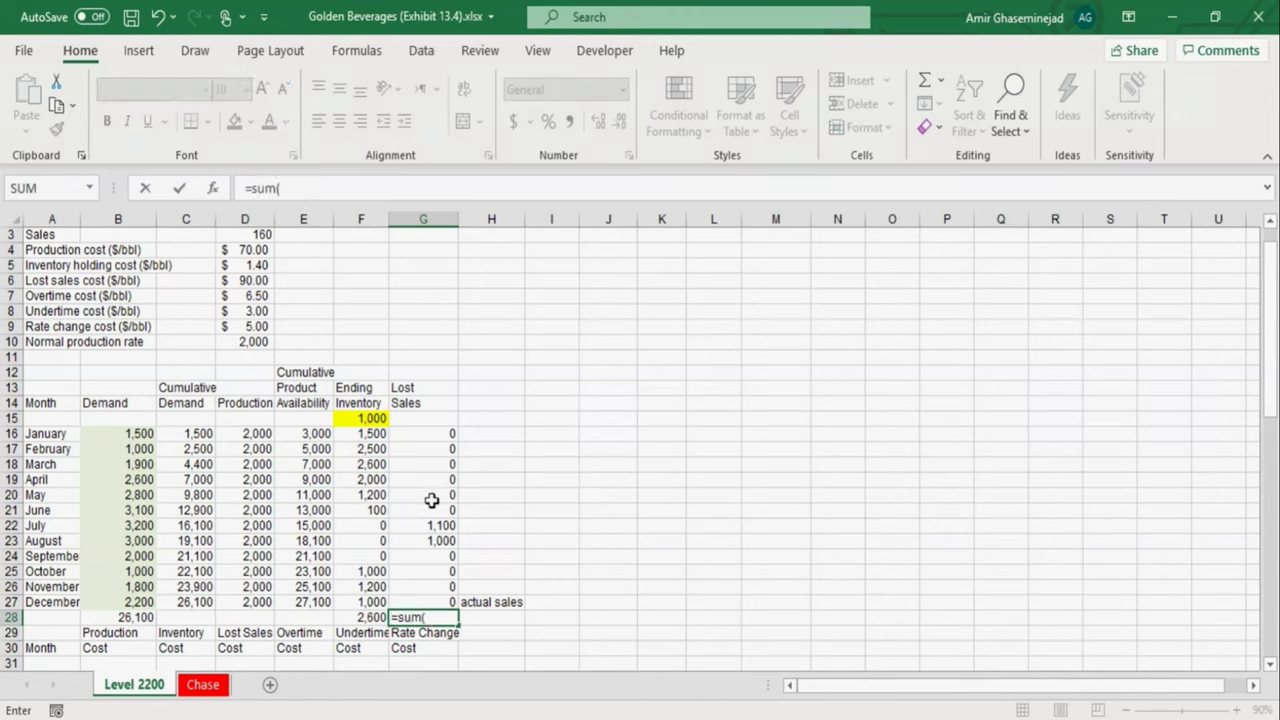
left_click_drag(433, 435, 436, 608)
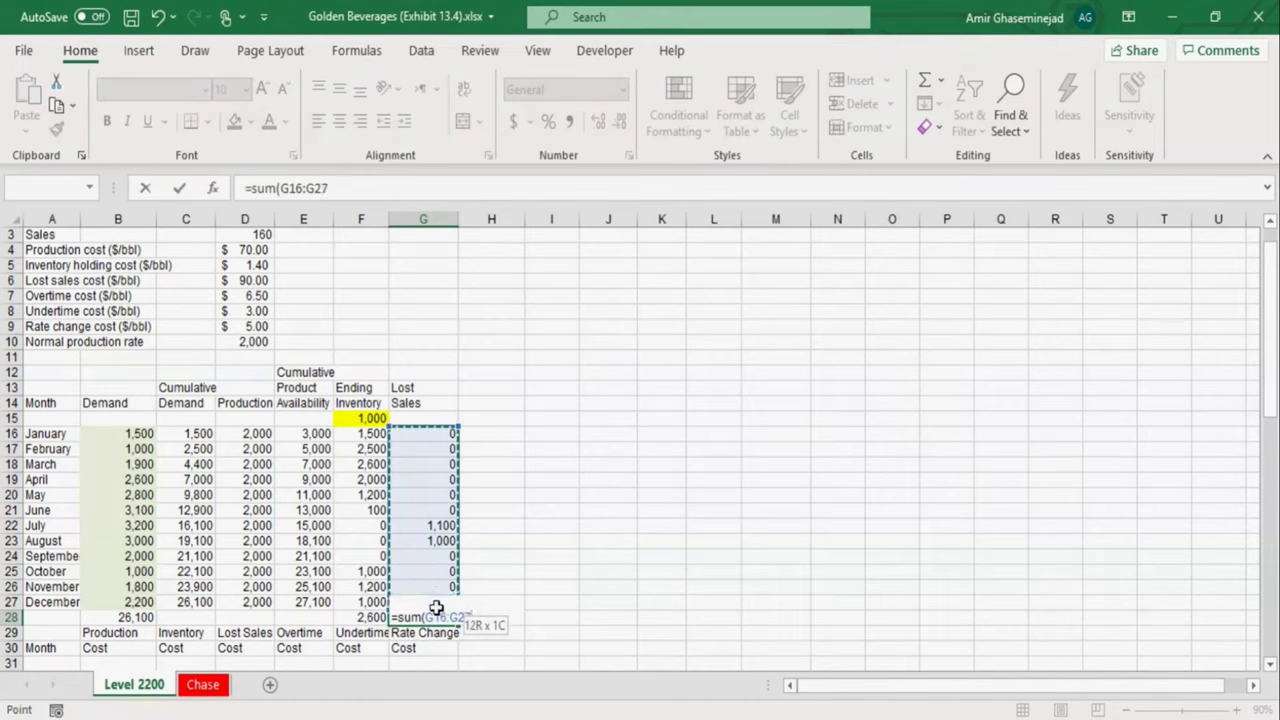
key("Return")
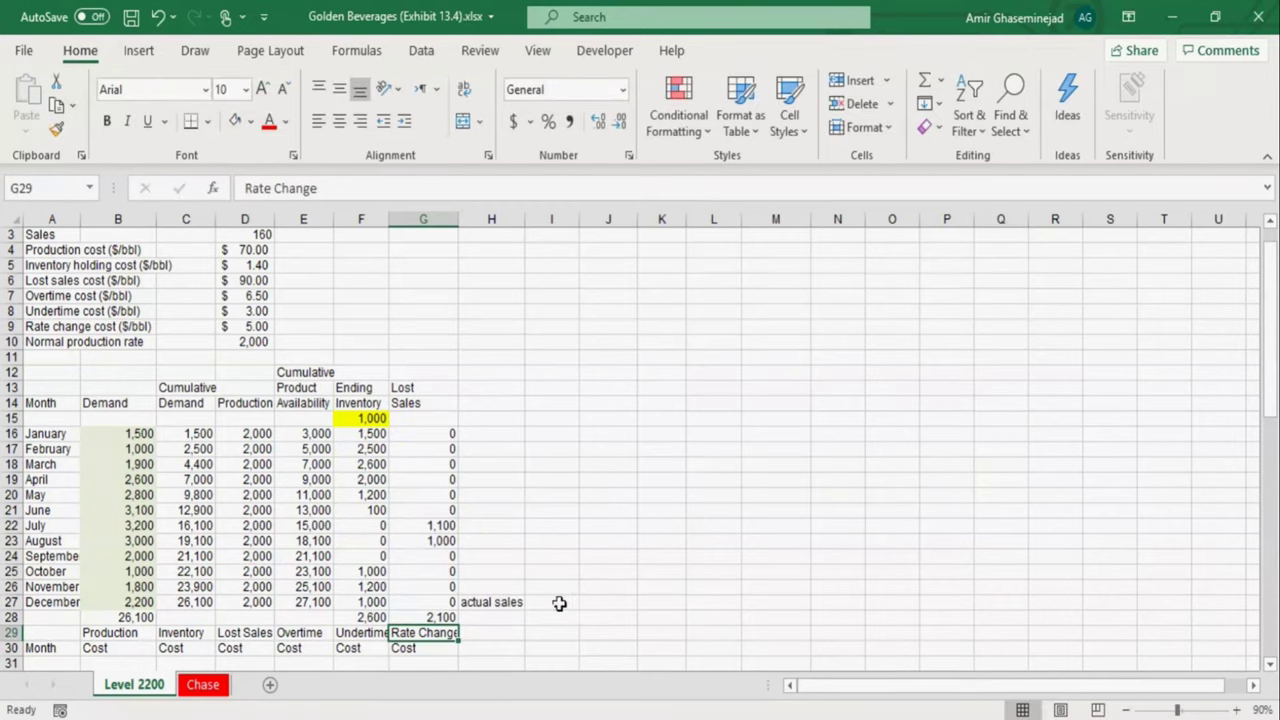
- Calculate actual sales in I27 with =C27-G28, subtracting total lost sales from December's cumulative demand
left_click(510, 617)
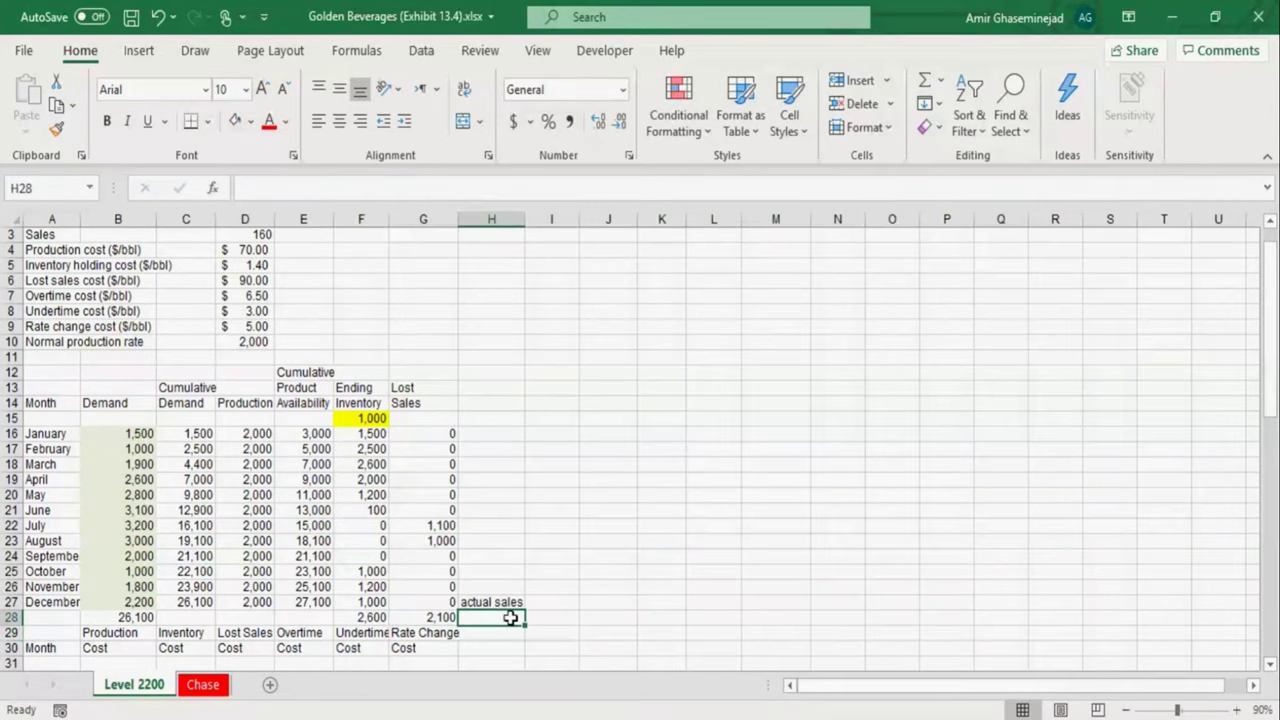
left_click(543, 602)
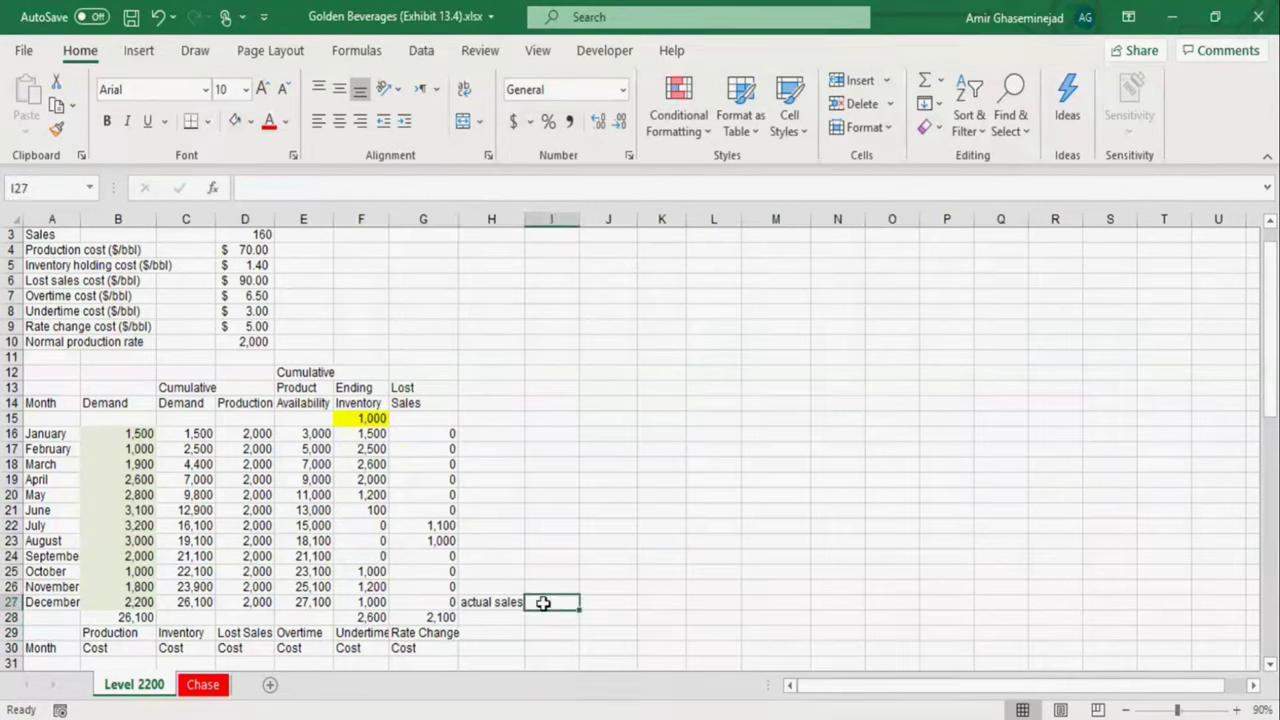
type("=")
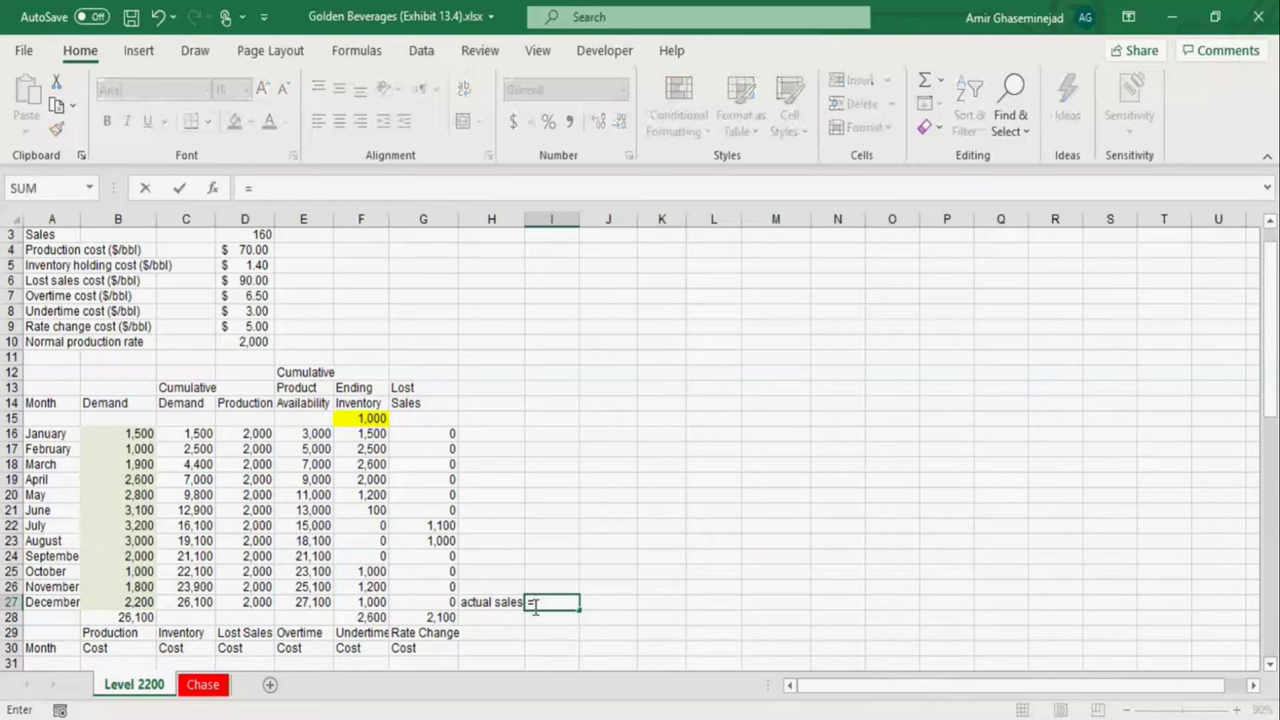
left_click(186, 602)
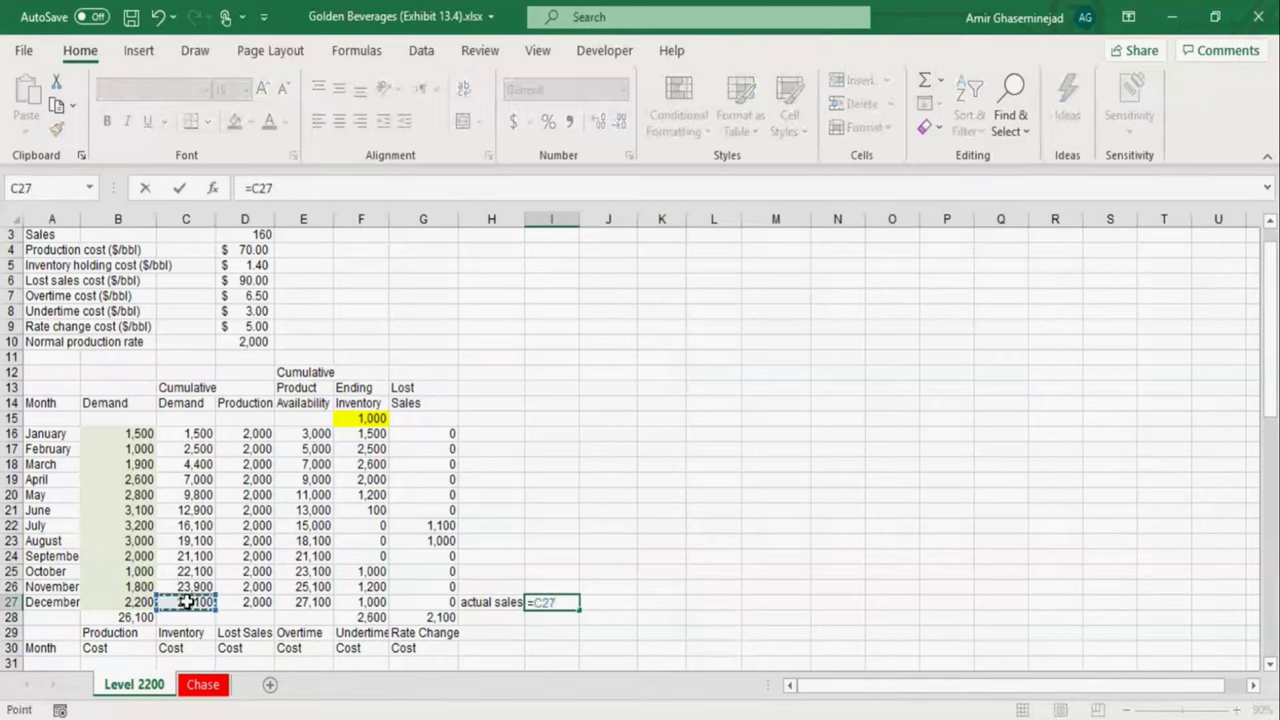
type("-")
left_click(437, 617)
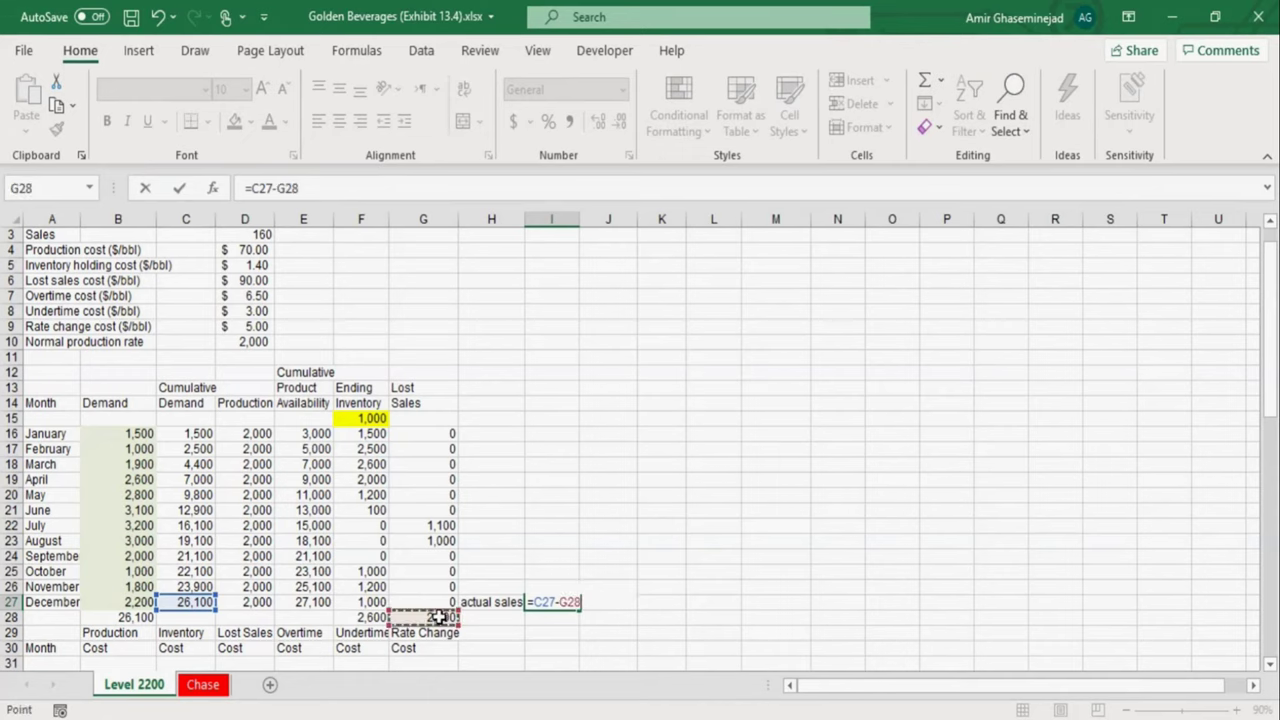
key("Return")
left_click(551, 602)
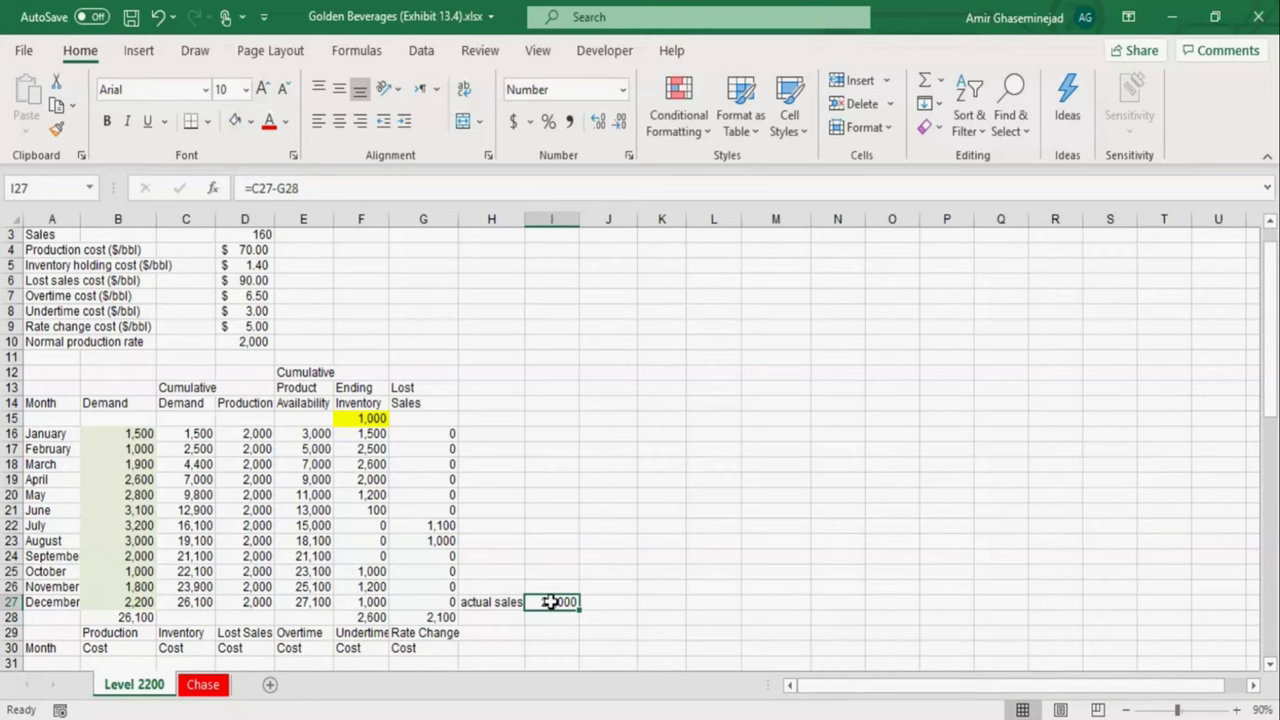
- Label cell J27, beside the actual sales figure, as "revenue:"
left_click(614, 605)
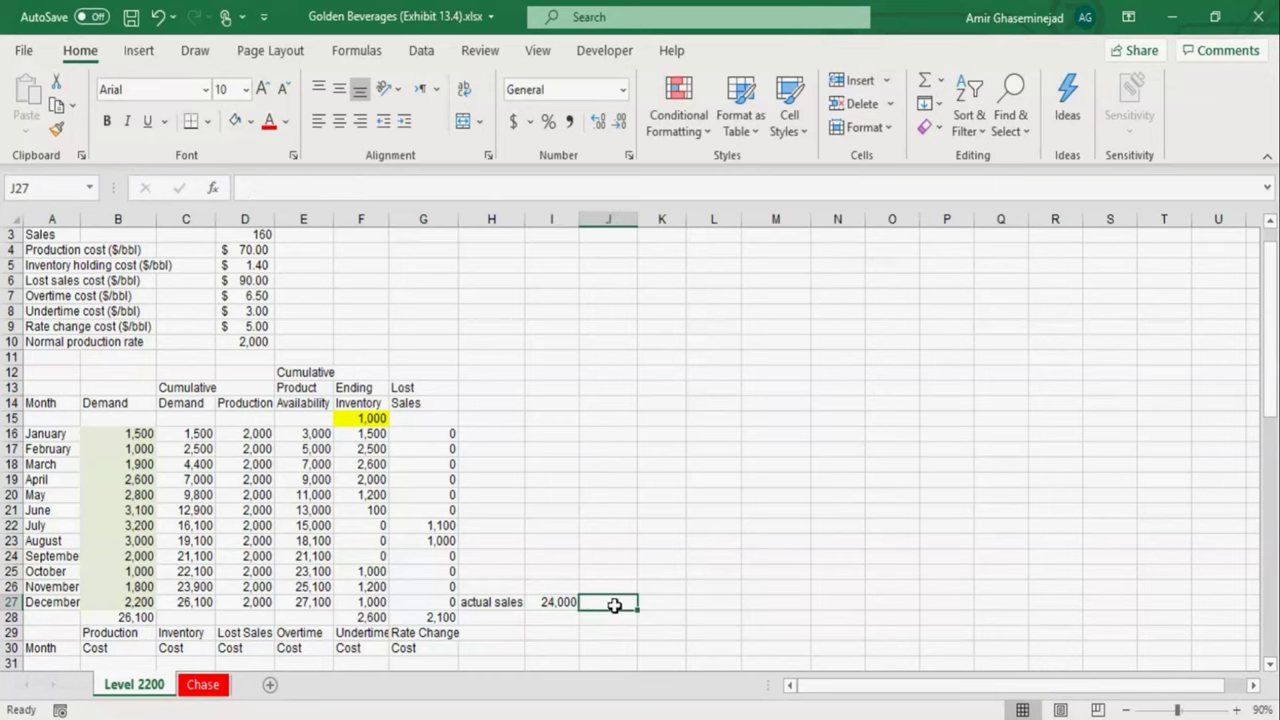
type("reve")
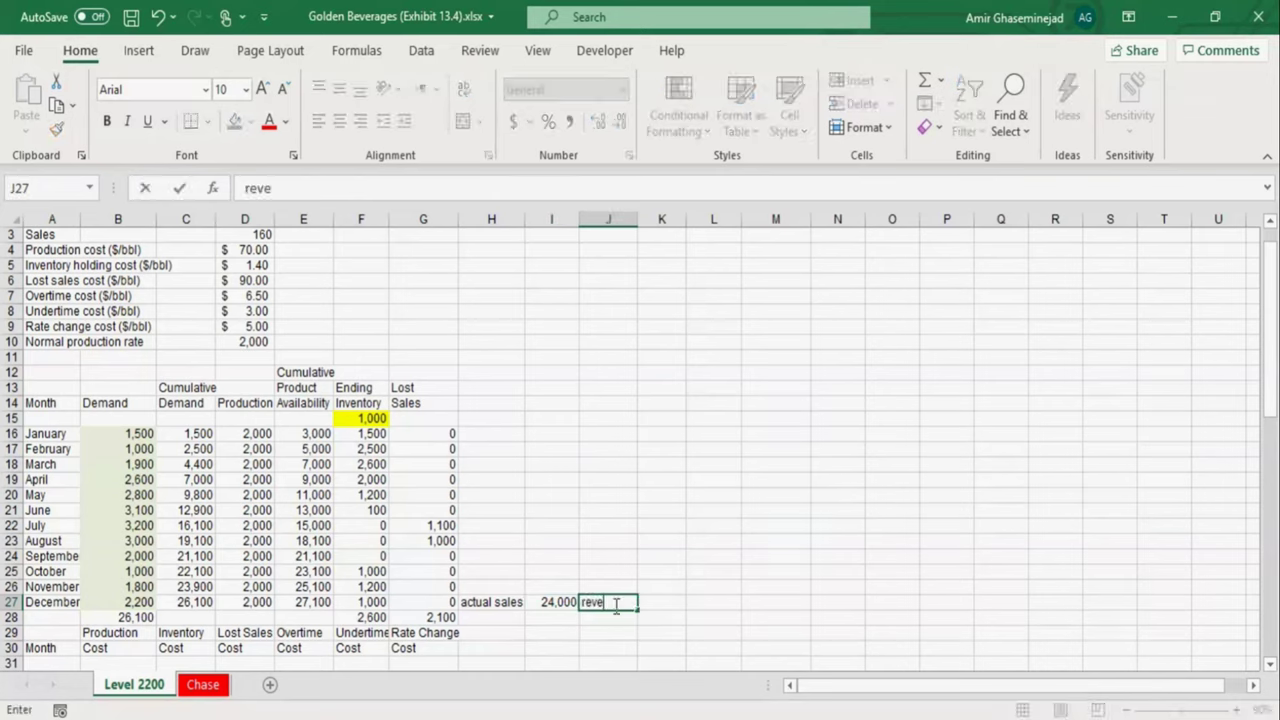
type("nue:")
key("Return")
- Calculate revenue in K27 with =I27*D3 and widen column K so the full number fits
left_click(665, 603)
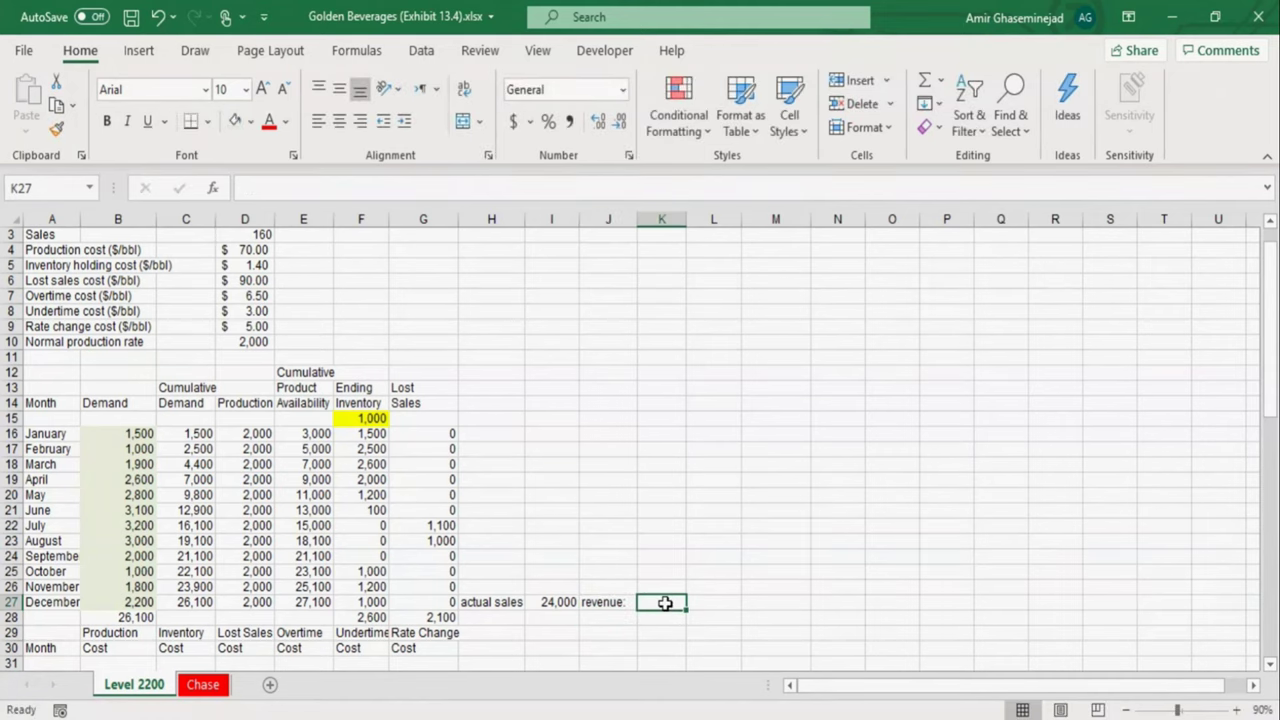
type("=")
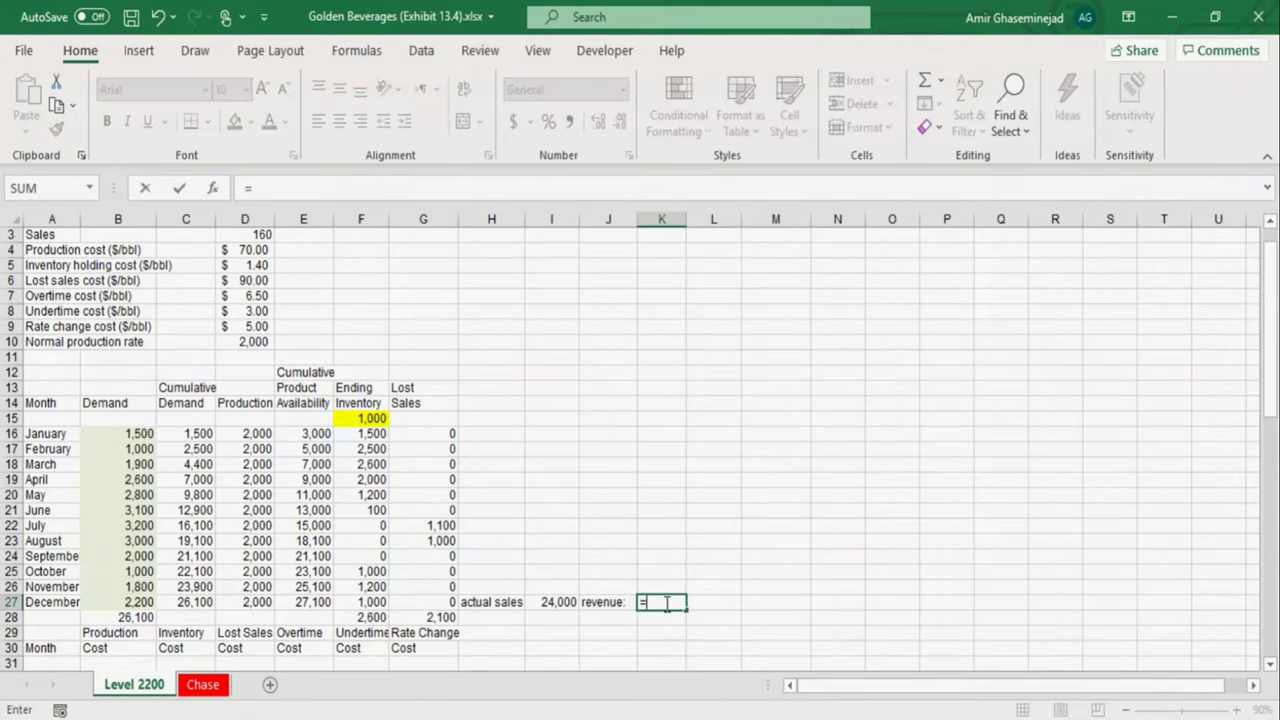
left_click(551, 602)
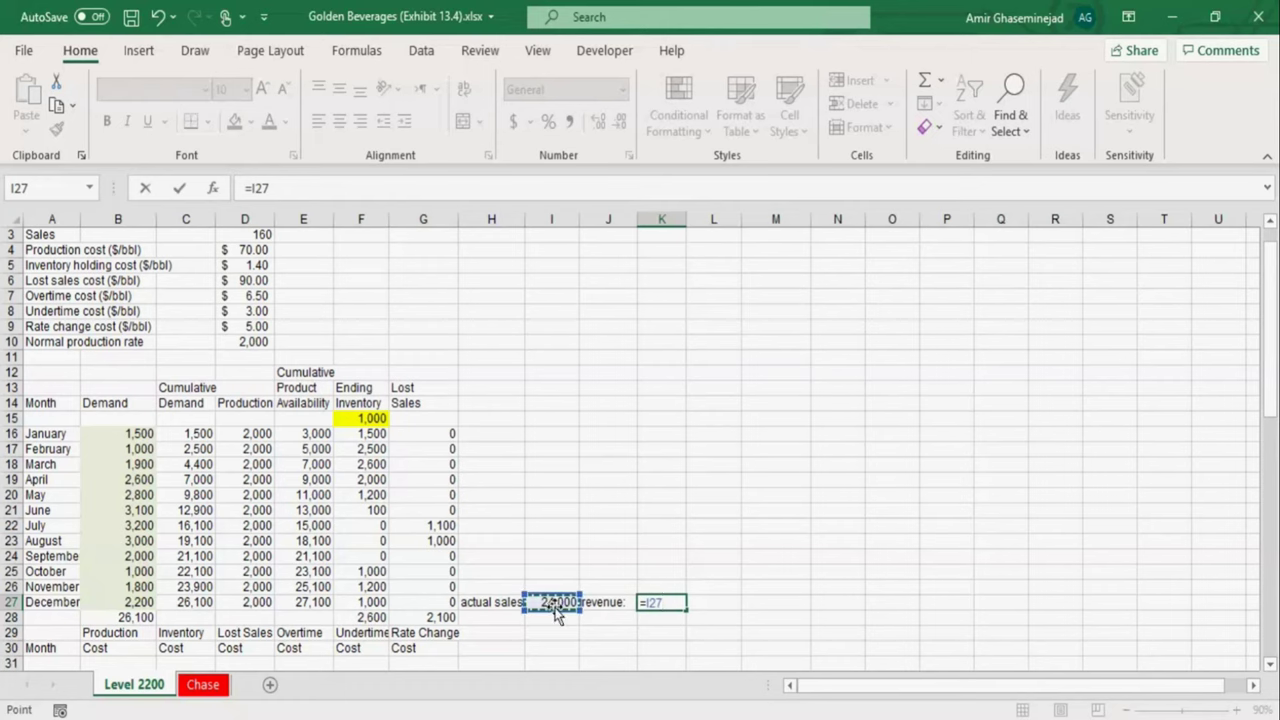
type("*")
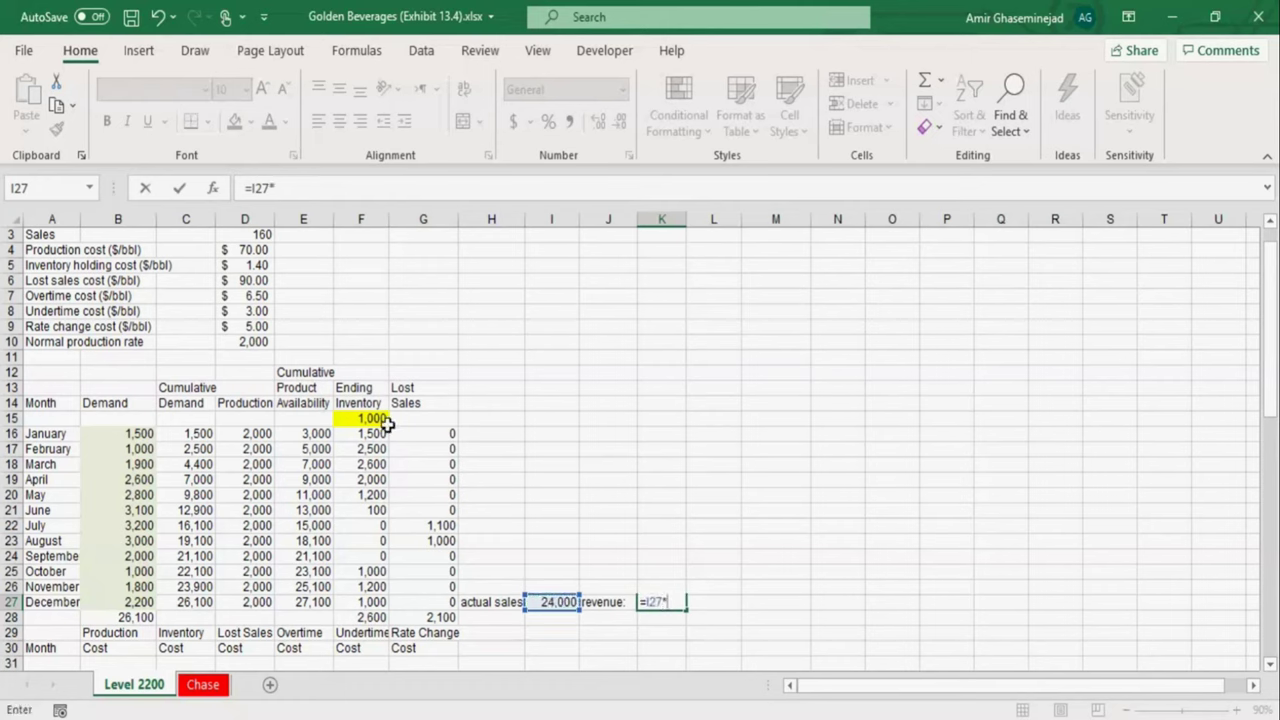
left_click(246, 238)
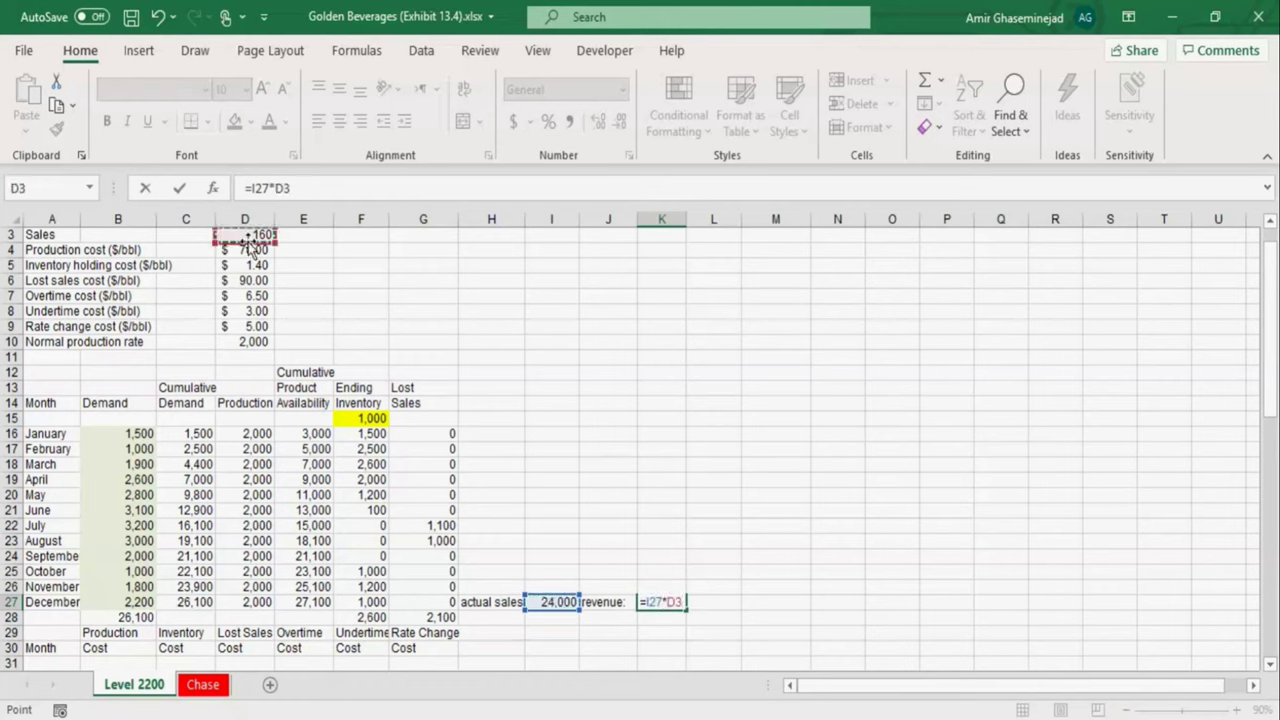
key("Return")
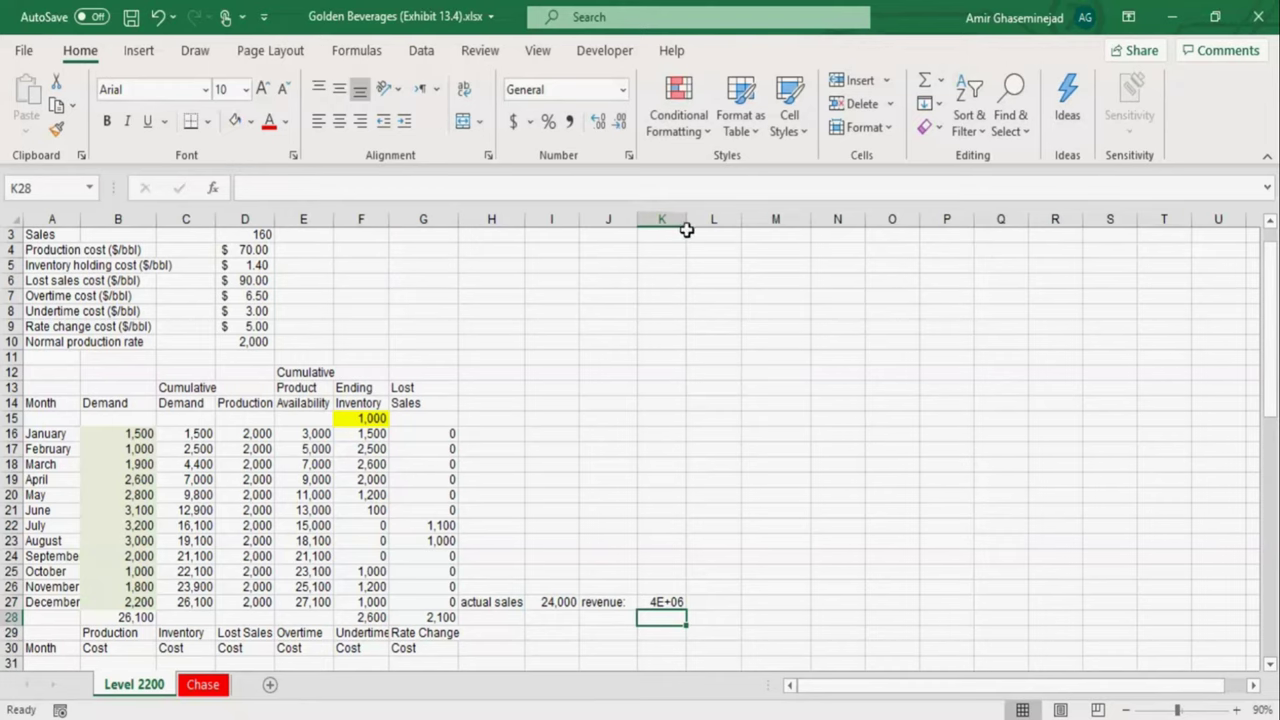
left_click_drag(686, 226, 728, 226)
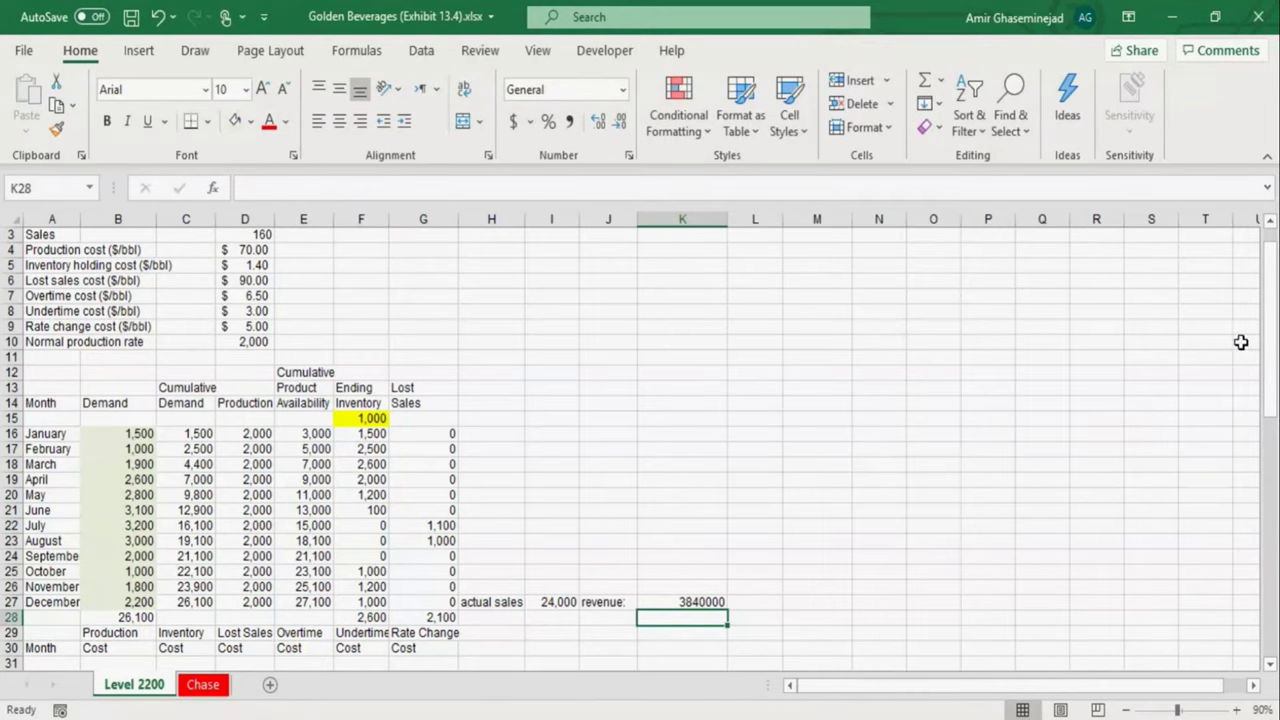
- Label cell J28, directly below the revenue label, as "Profit:"
left_click_drag(1273, 365, 1250, 352)
left_click(601, 527)
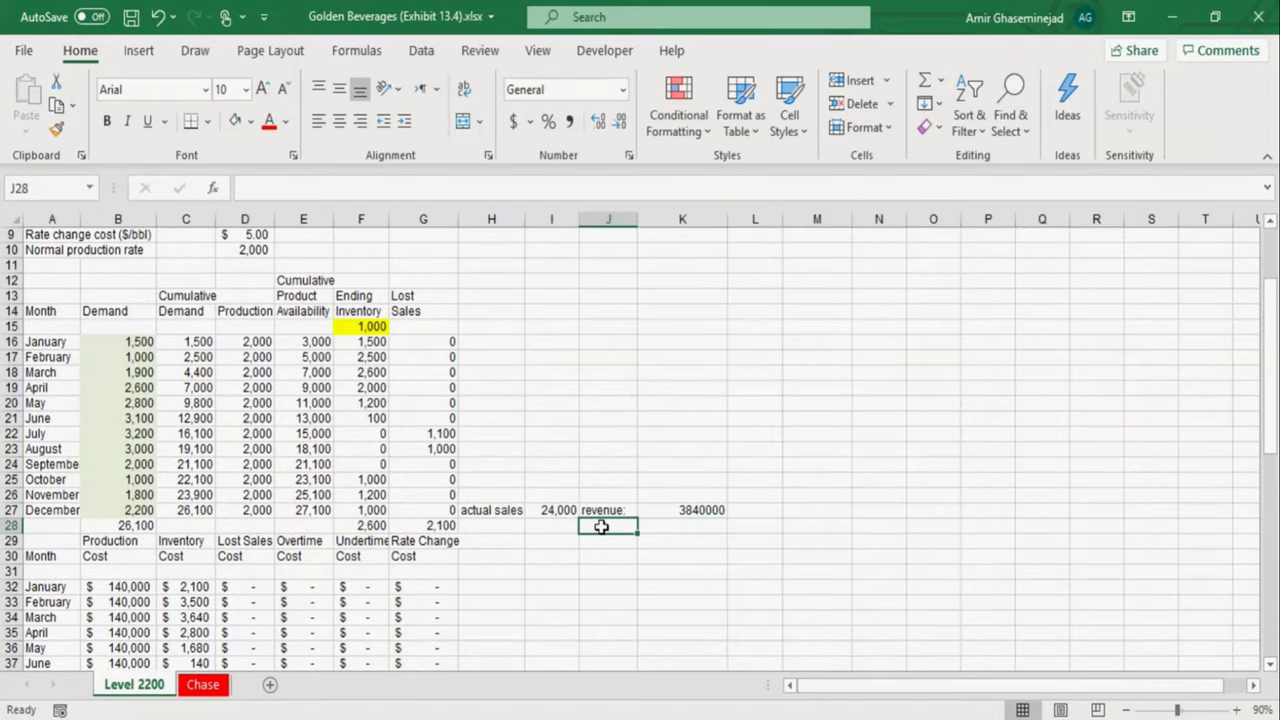
type("Pro")
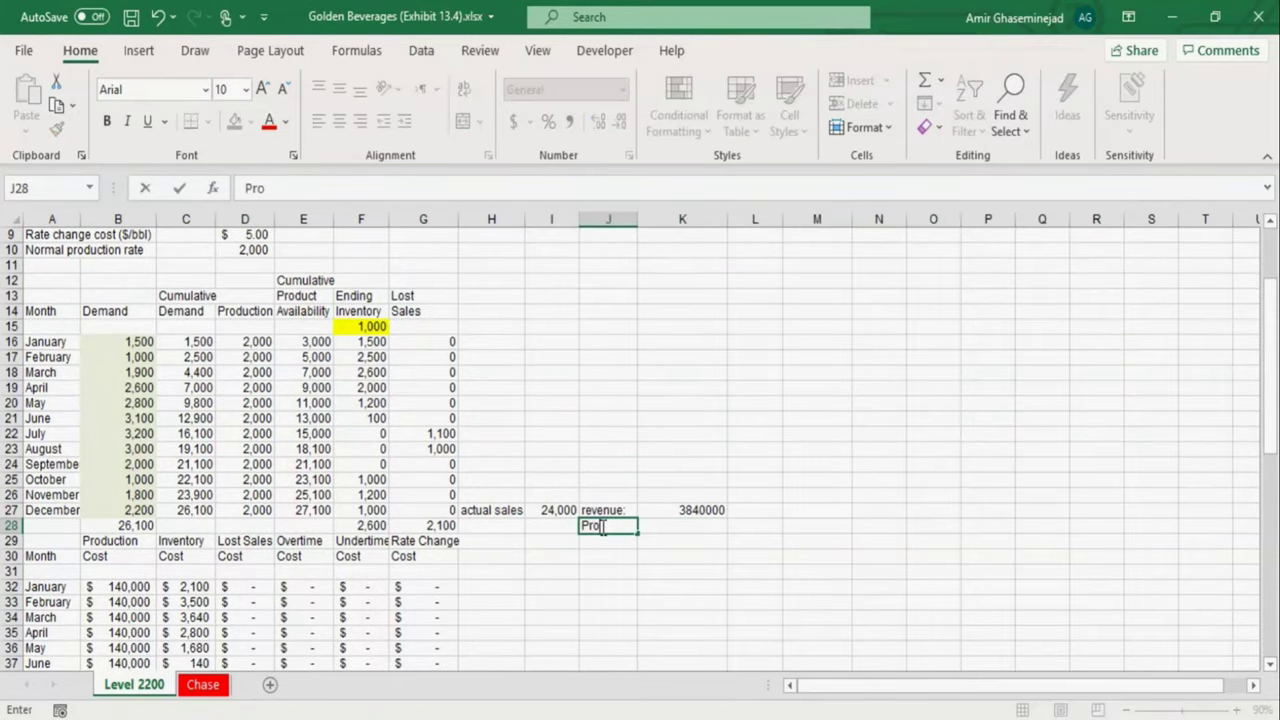
type("fit:")
left_click(690, 526)
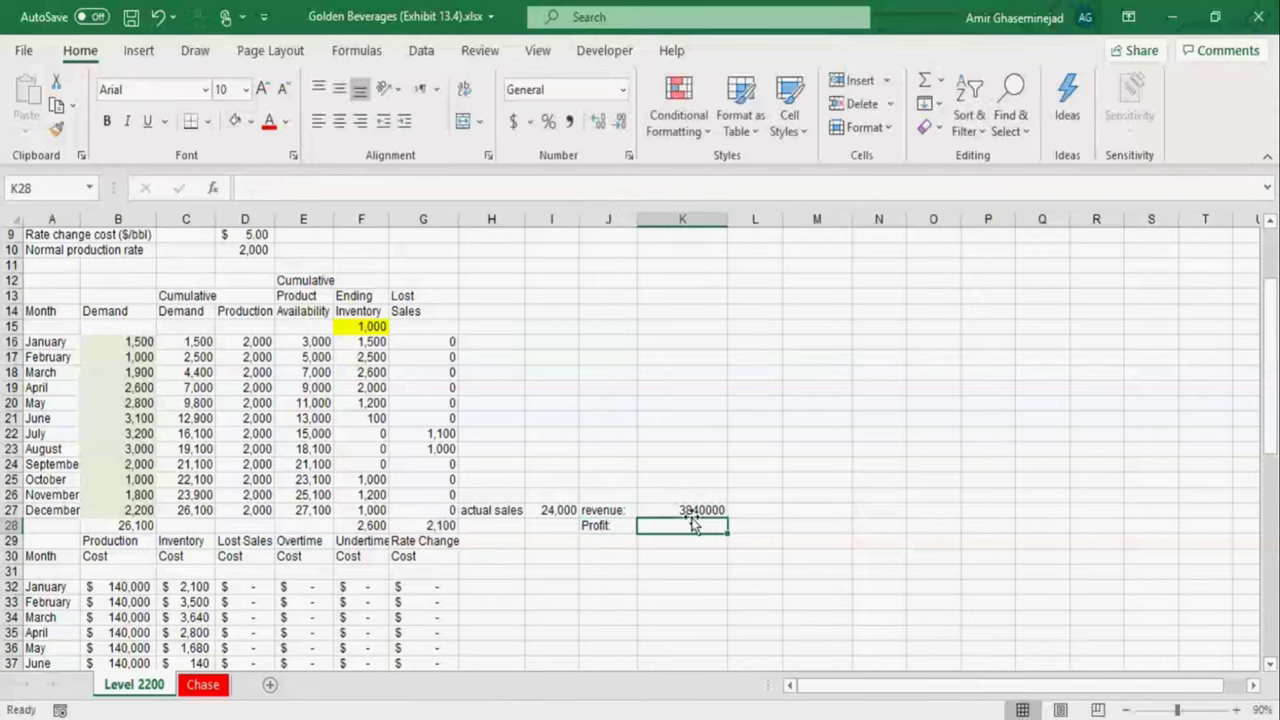
left_click(688, 510)
type("-")
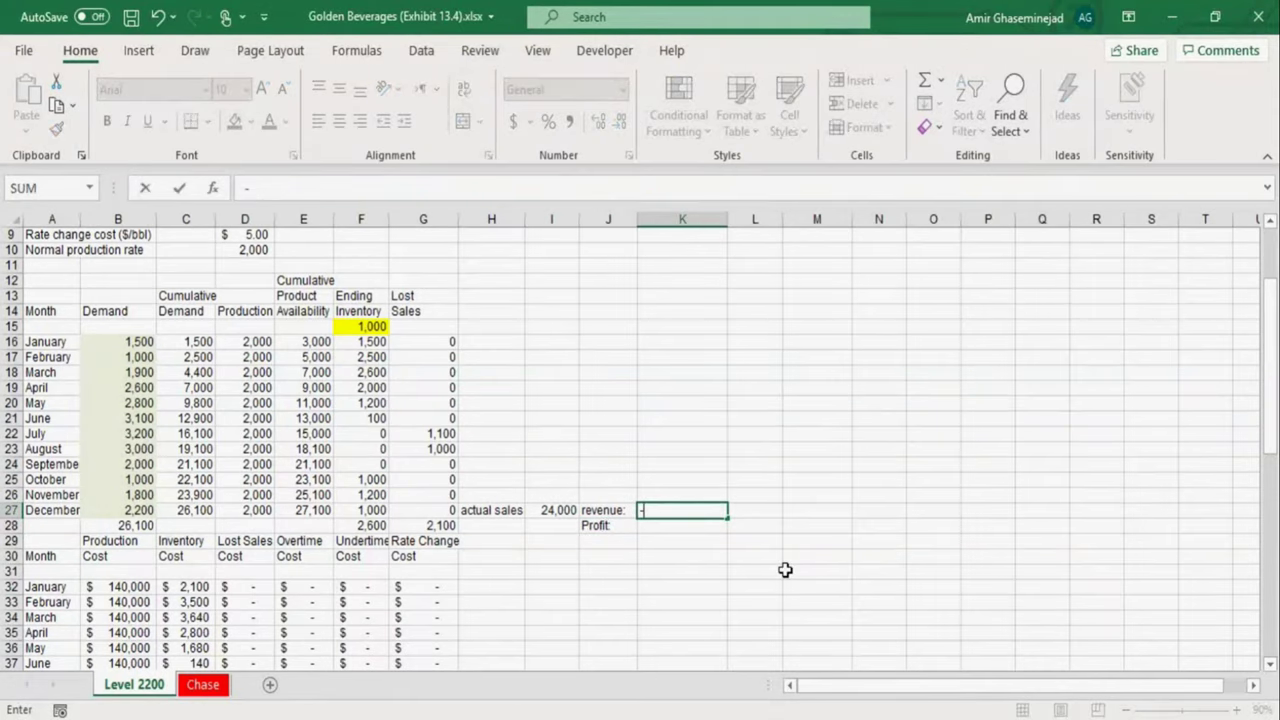
key("Escape")
- Calculate profit in K28 as revenue minus total cost with =K27-B46
left_click(686, 527)
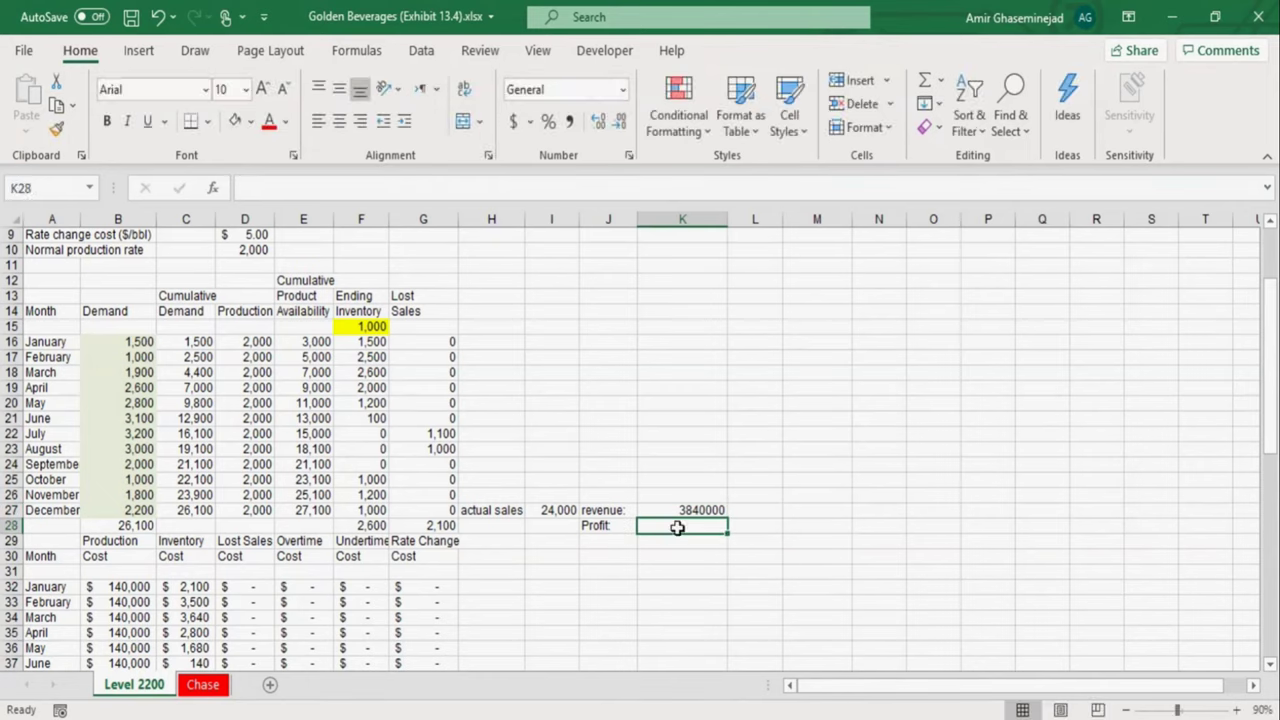
type("=")
left_click(666, 510)
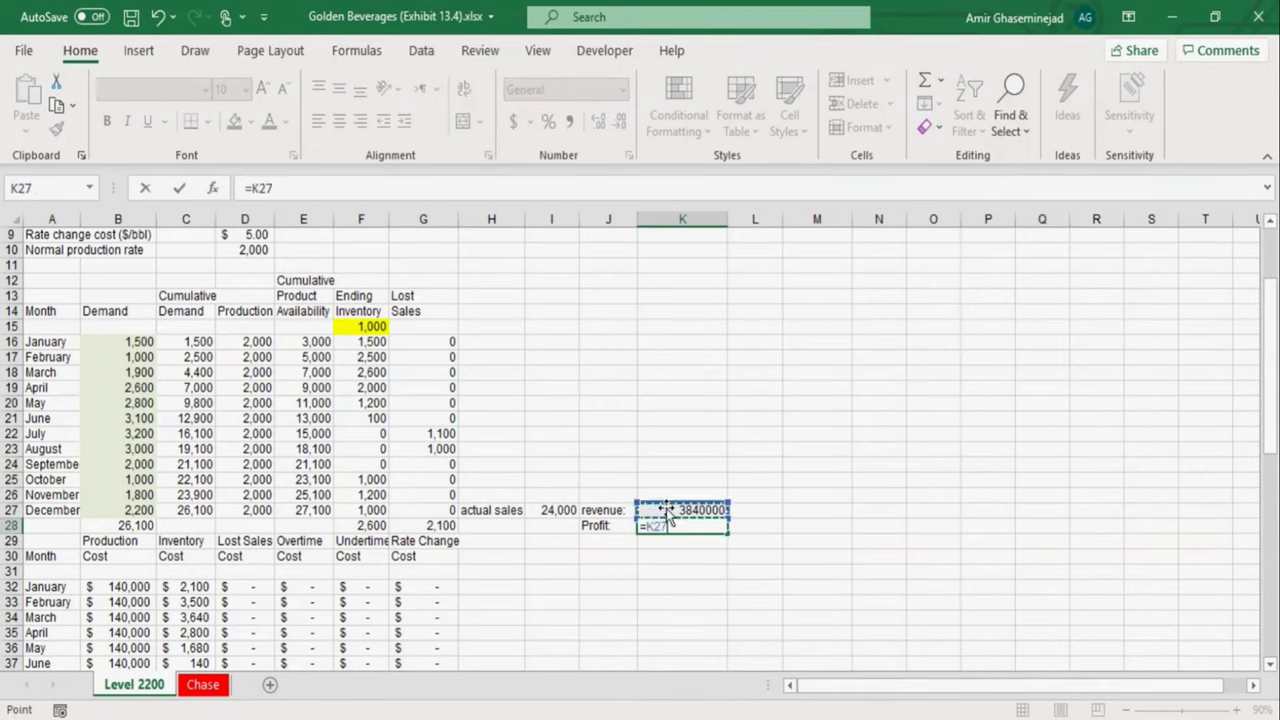
type("-")
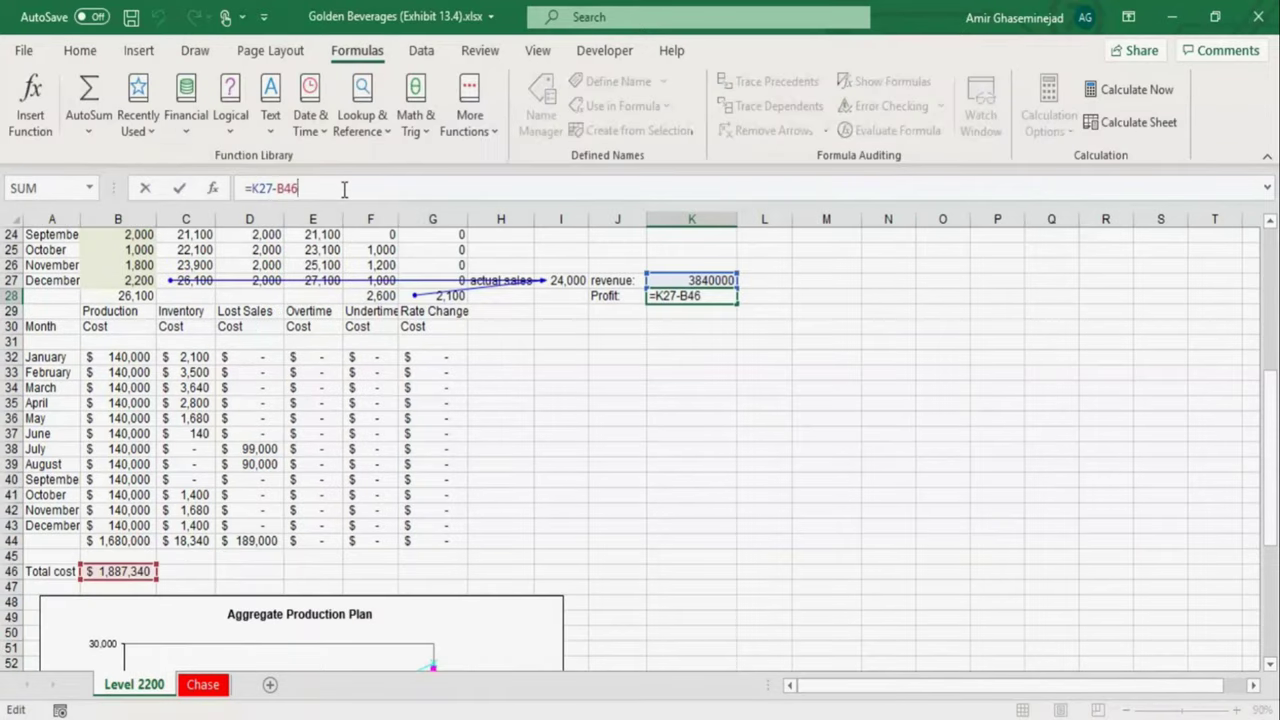
- Change the profit formula in K28 to =K27-B44-C44, subtracting only the production and inventory cost totals
key("BackSpace")
key("BackSpace")
key("BackSpace")
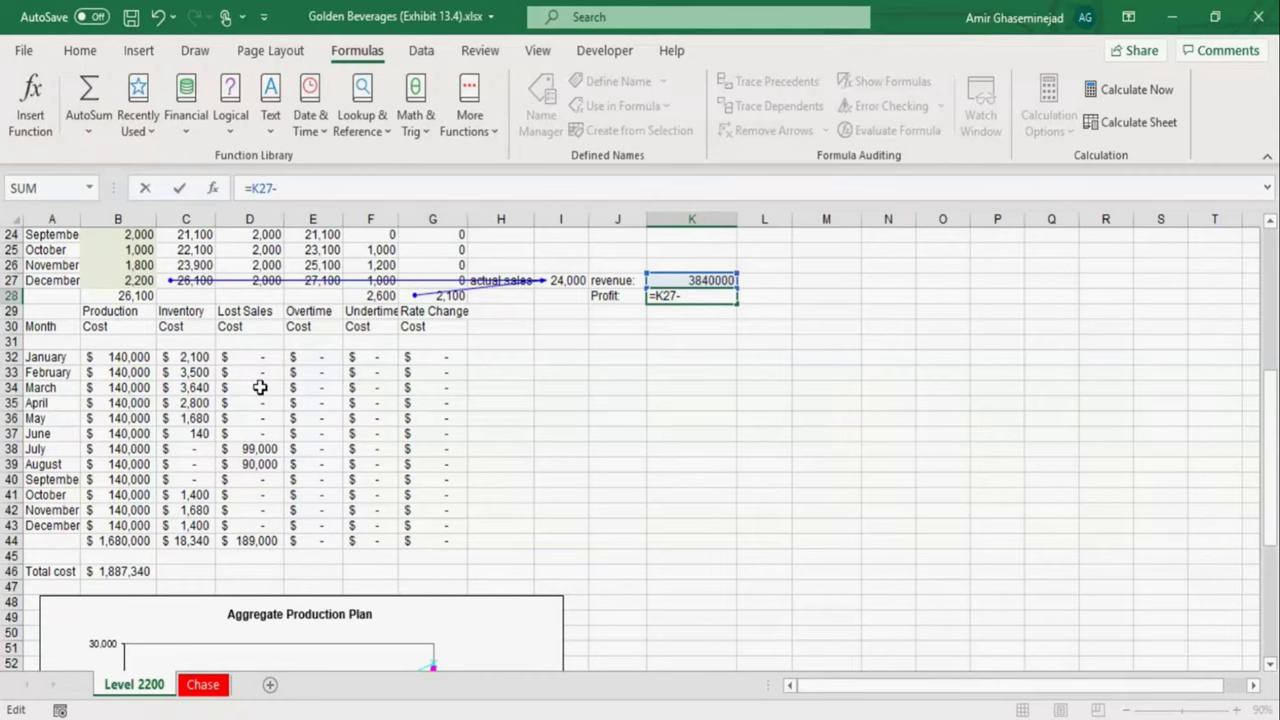
left_click(123, 541)
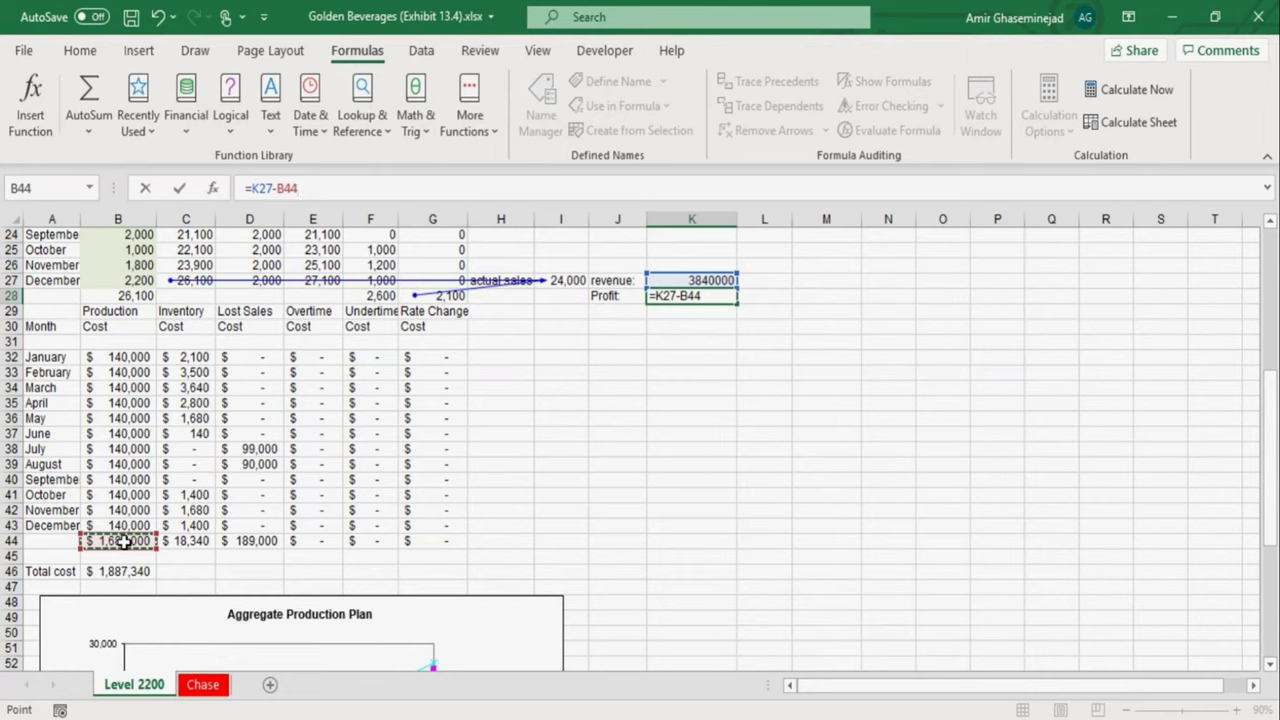
type("-")
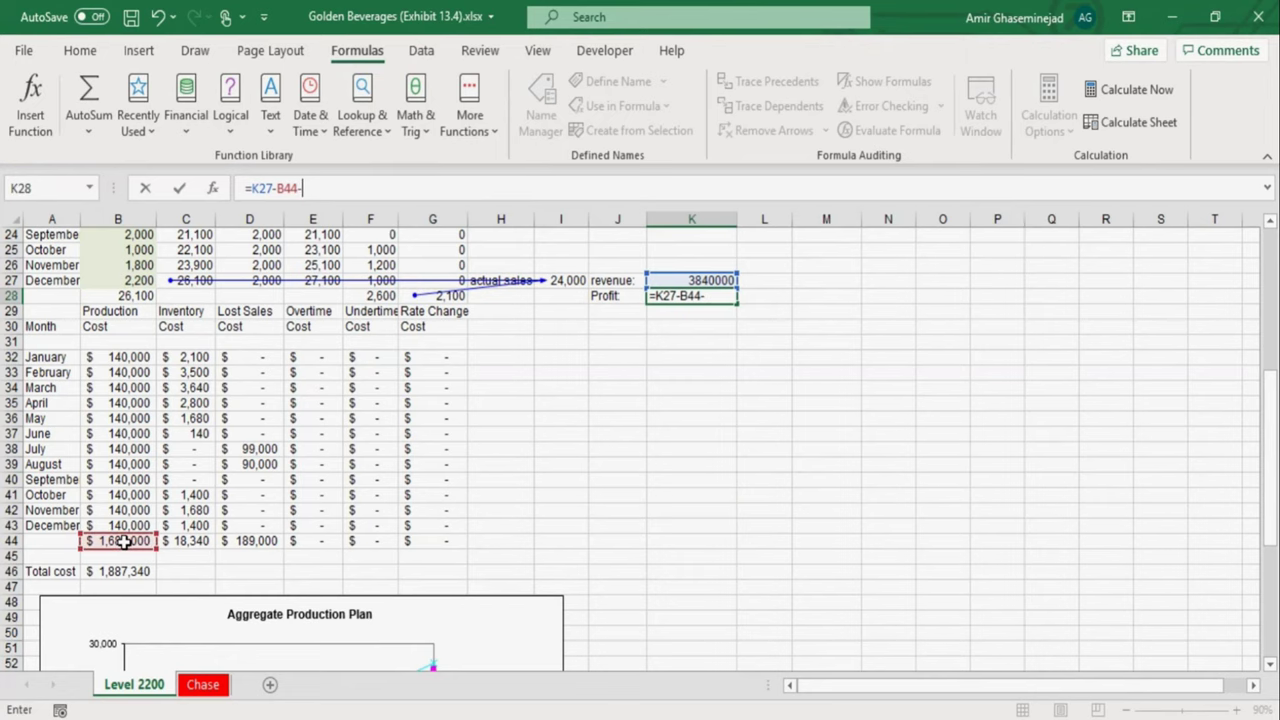
left_click(184, 541)
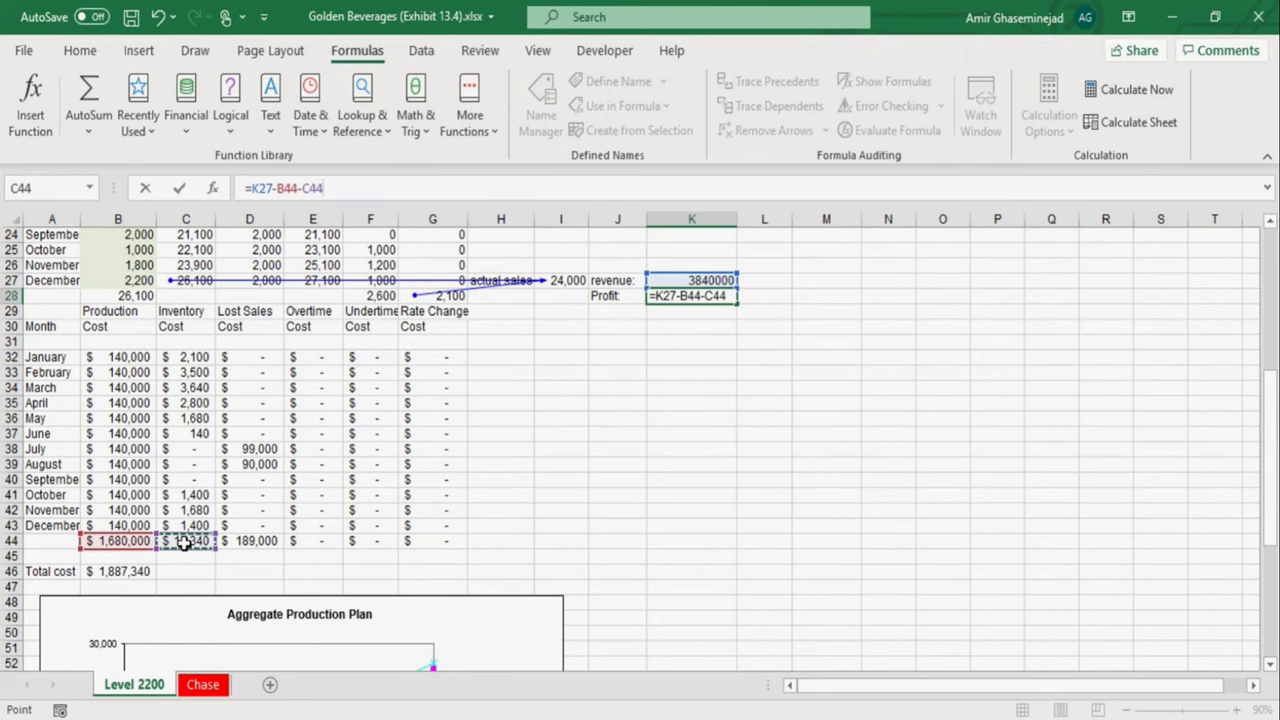
key("shift+Return")
- Set the normal production rate in D10 to 2100 to test its effect on profit
scroll(1270, 380, "up", 8)
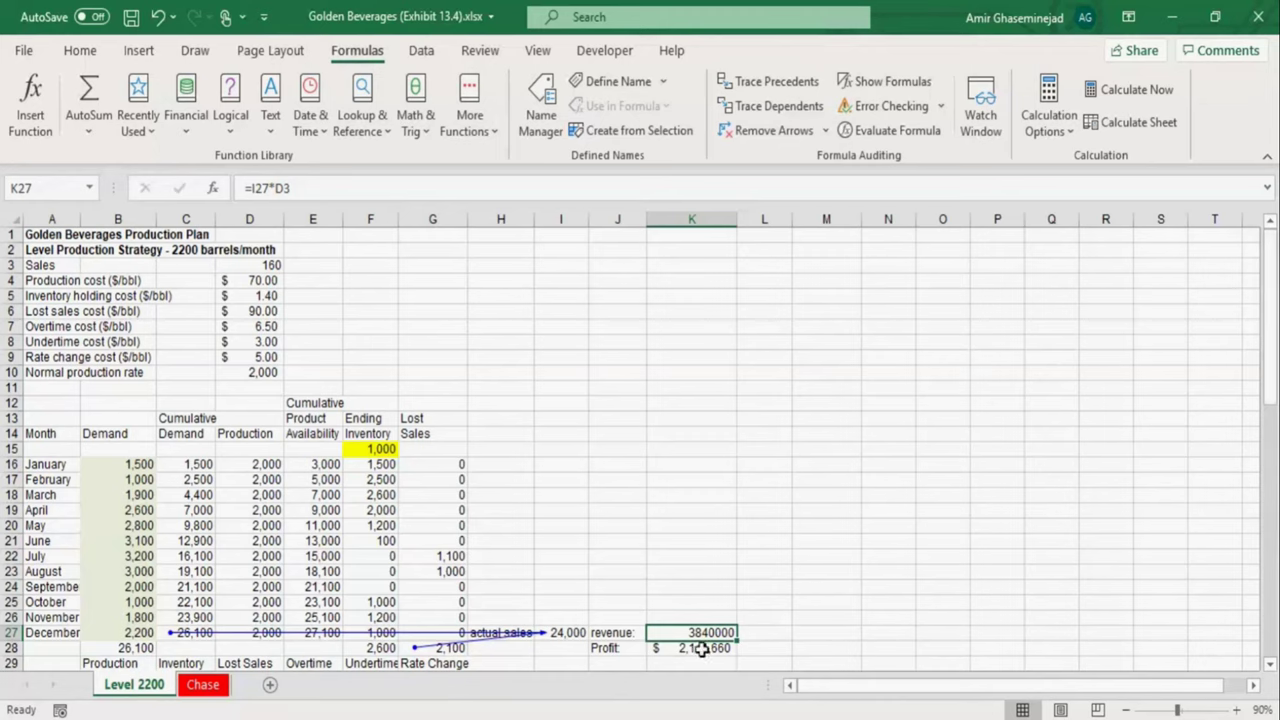
left_click(248, 374)
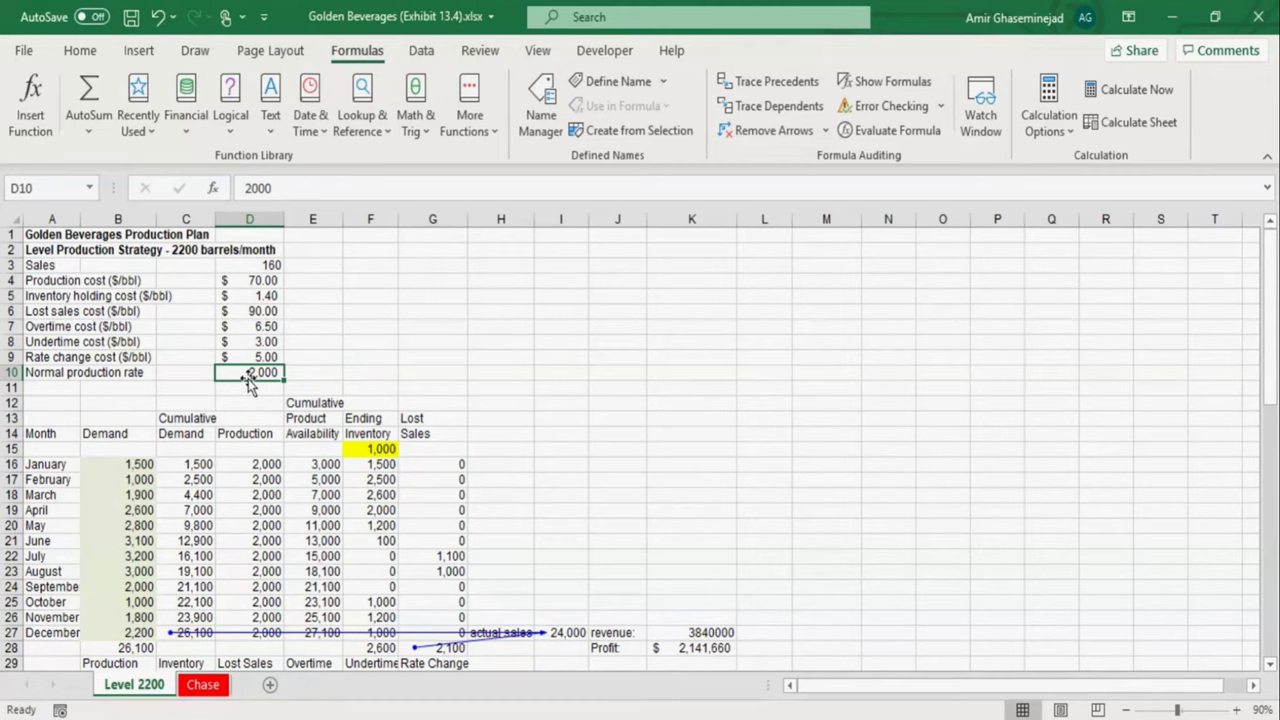
type("2100")
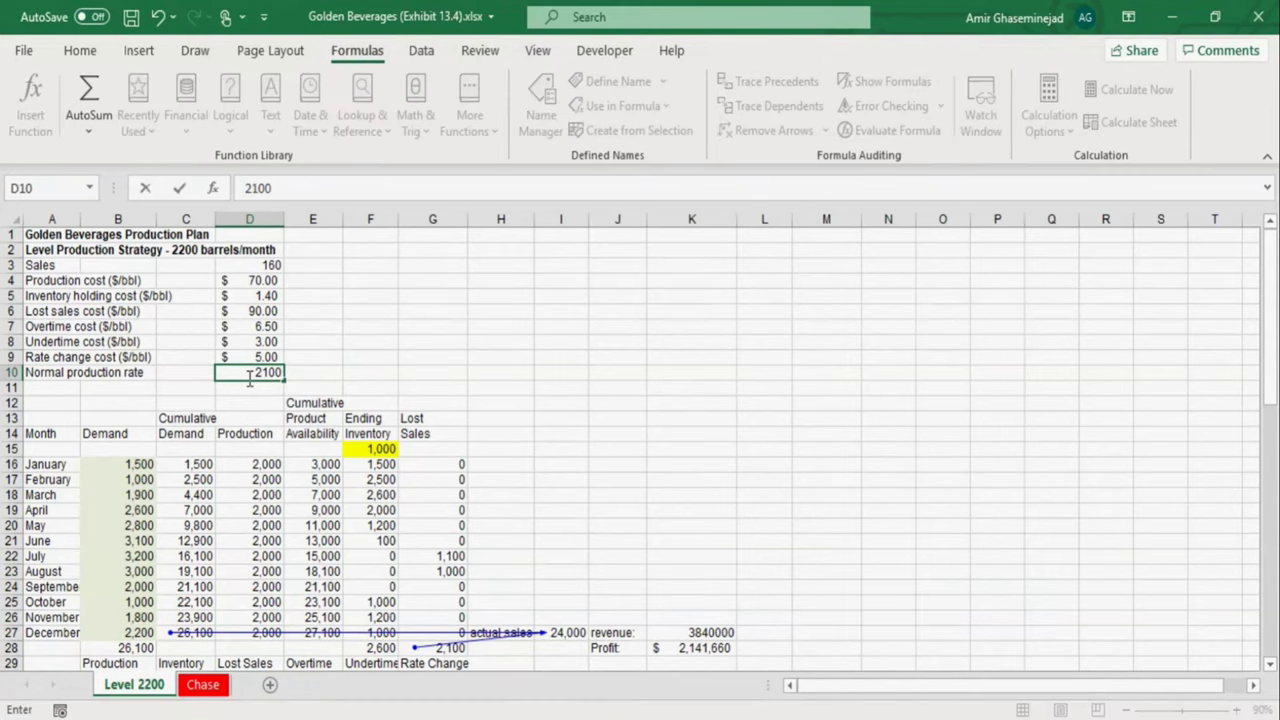
key("Return")
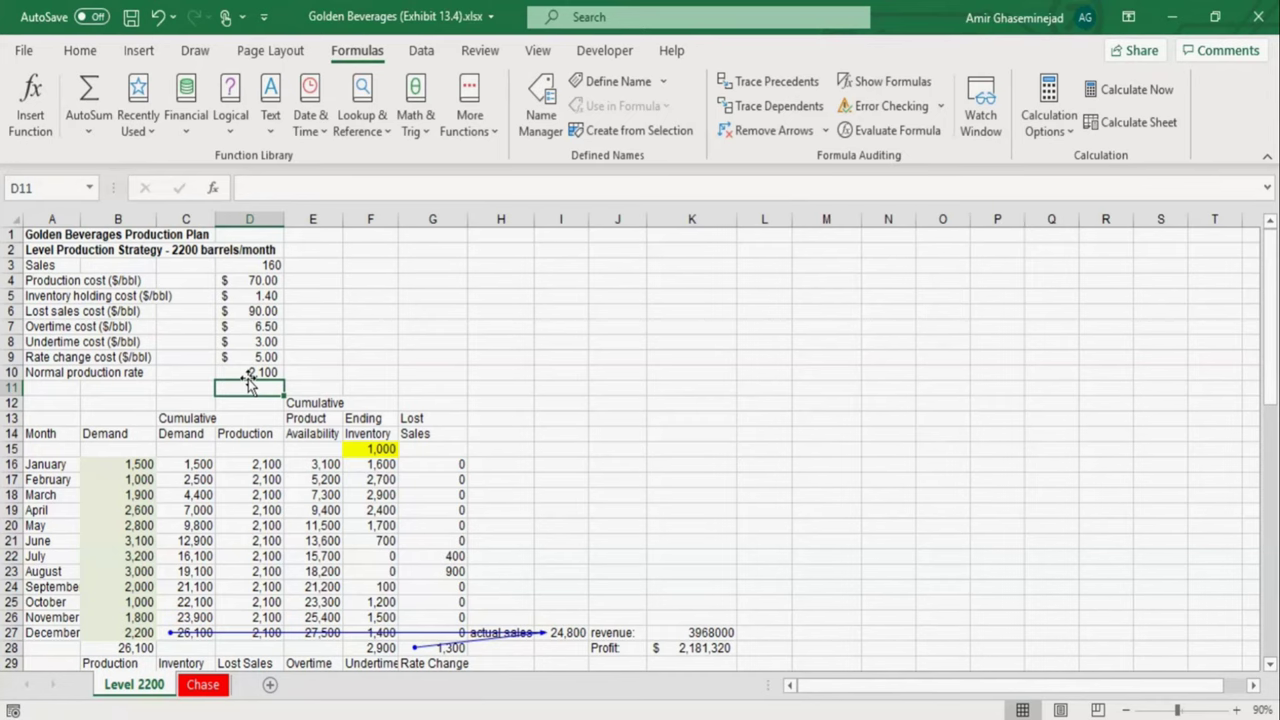
- Test a normal production rate of 2200 in D10 and compare the profit
left_click(250, 372)
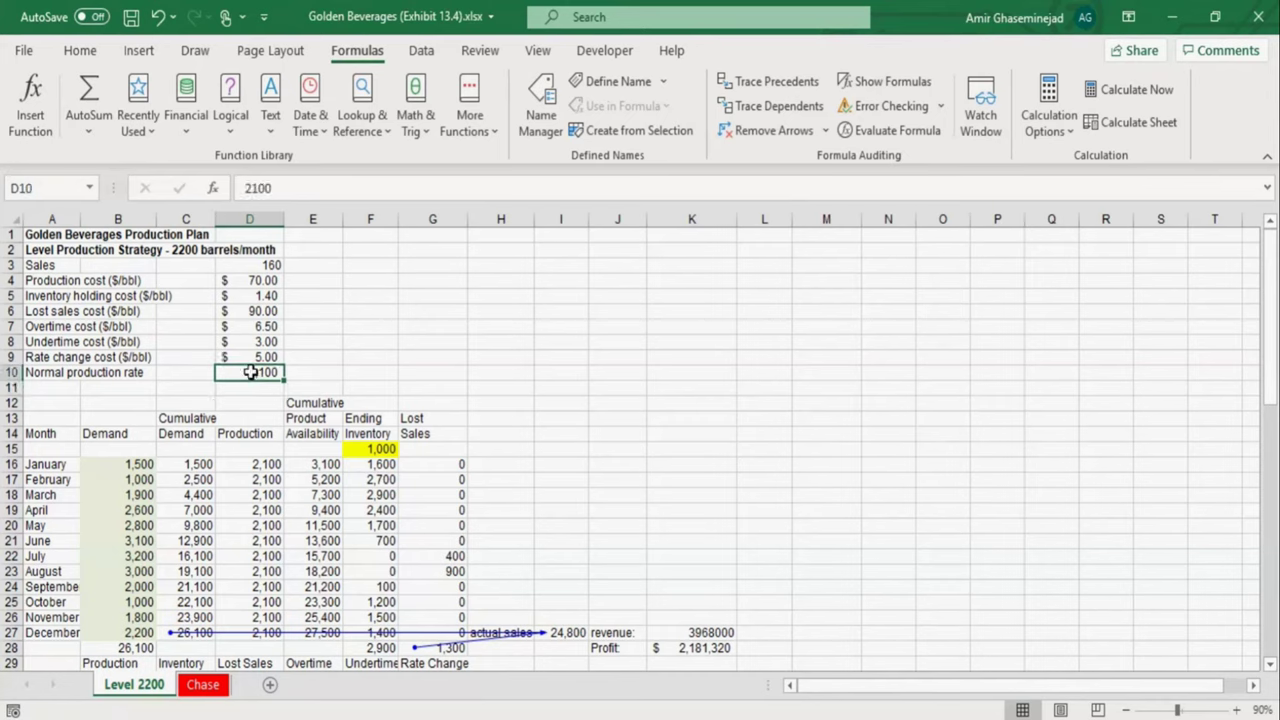
type("2200")
key("Return")
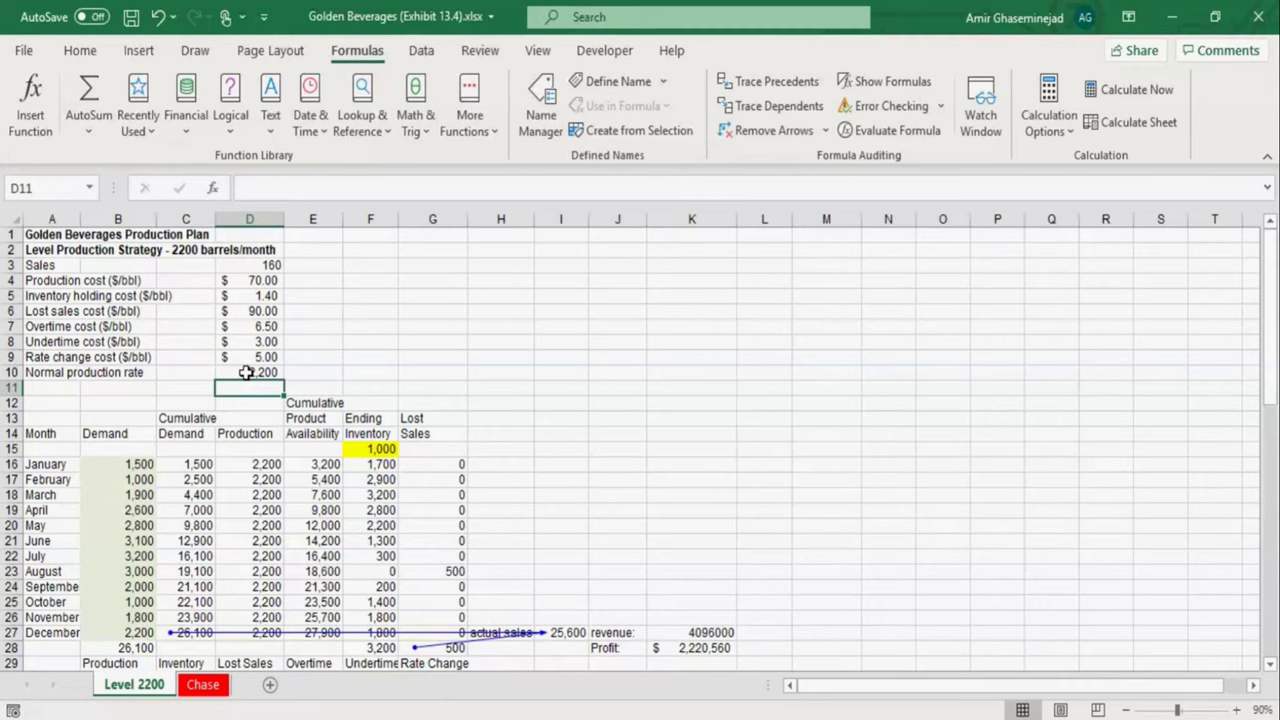
- Raise the normal production rate in D10 to 2300 and check the profit
left_click(246, 372)
type("2300")
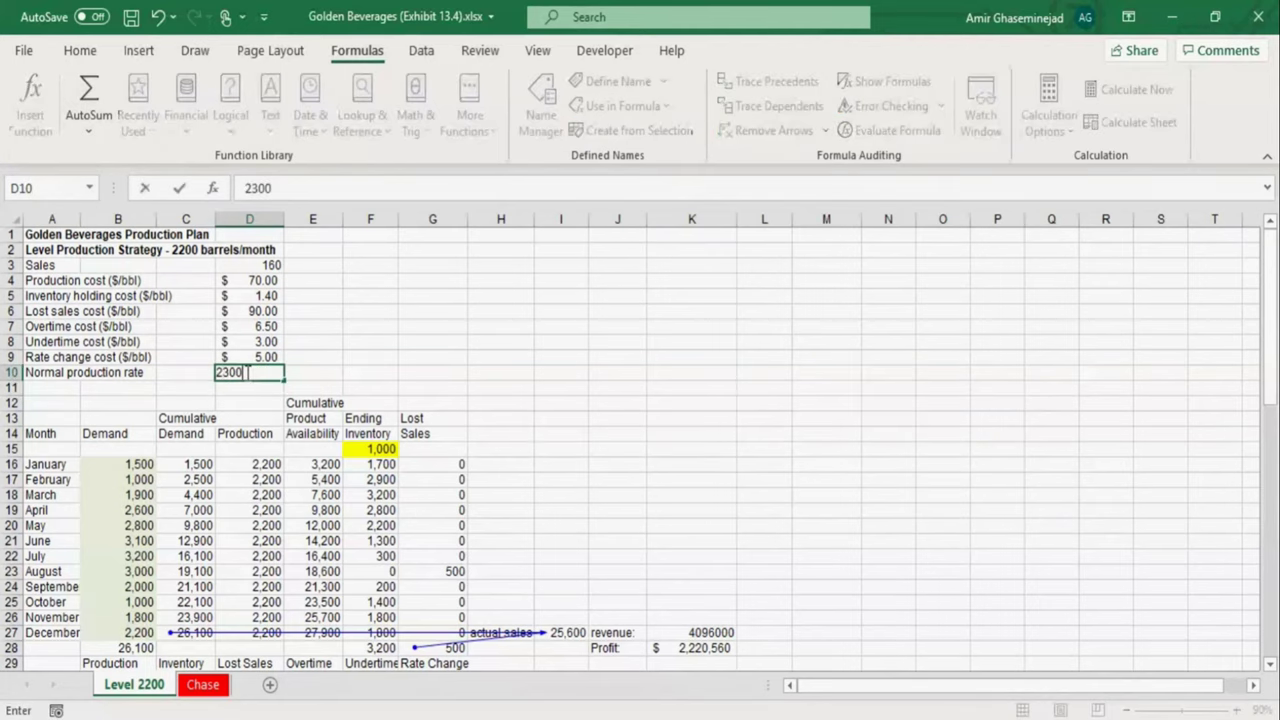
key("Return")
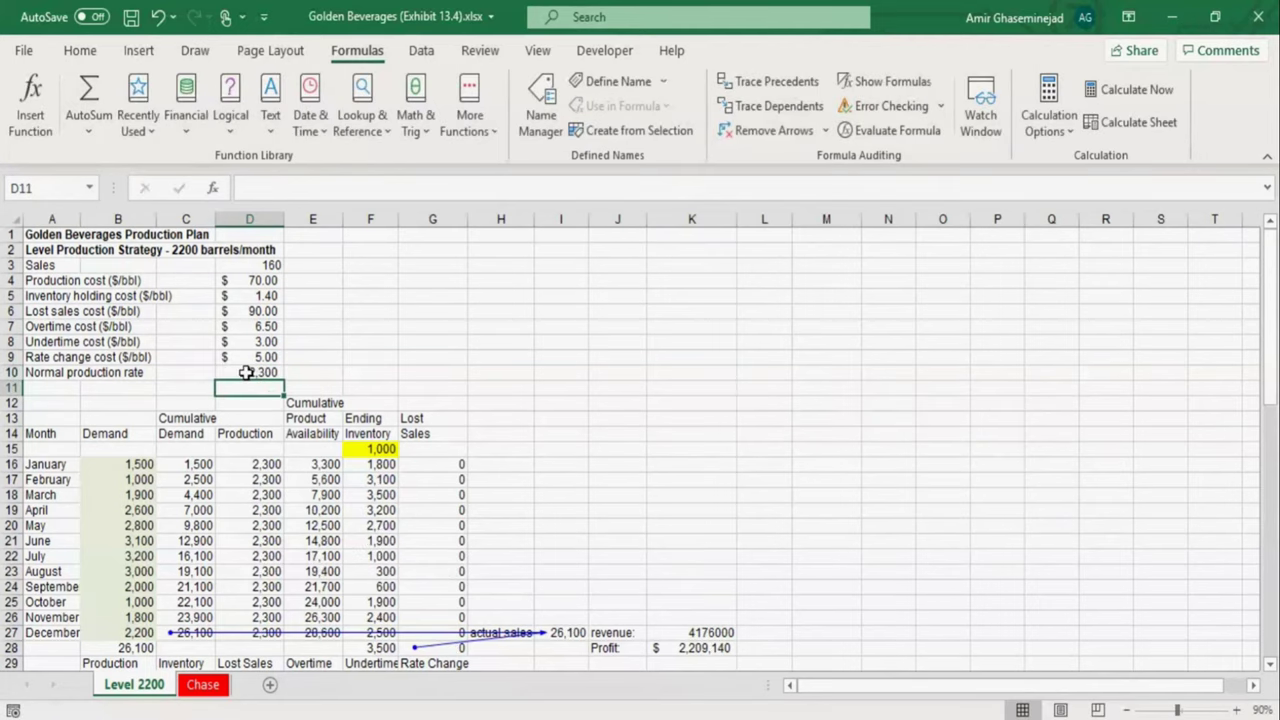
- Test a normal production rate of 2400 in D10 to see its effect on profit
left_click(246, 372)
type("2400")
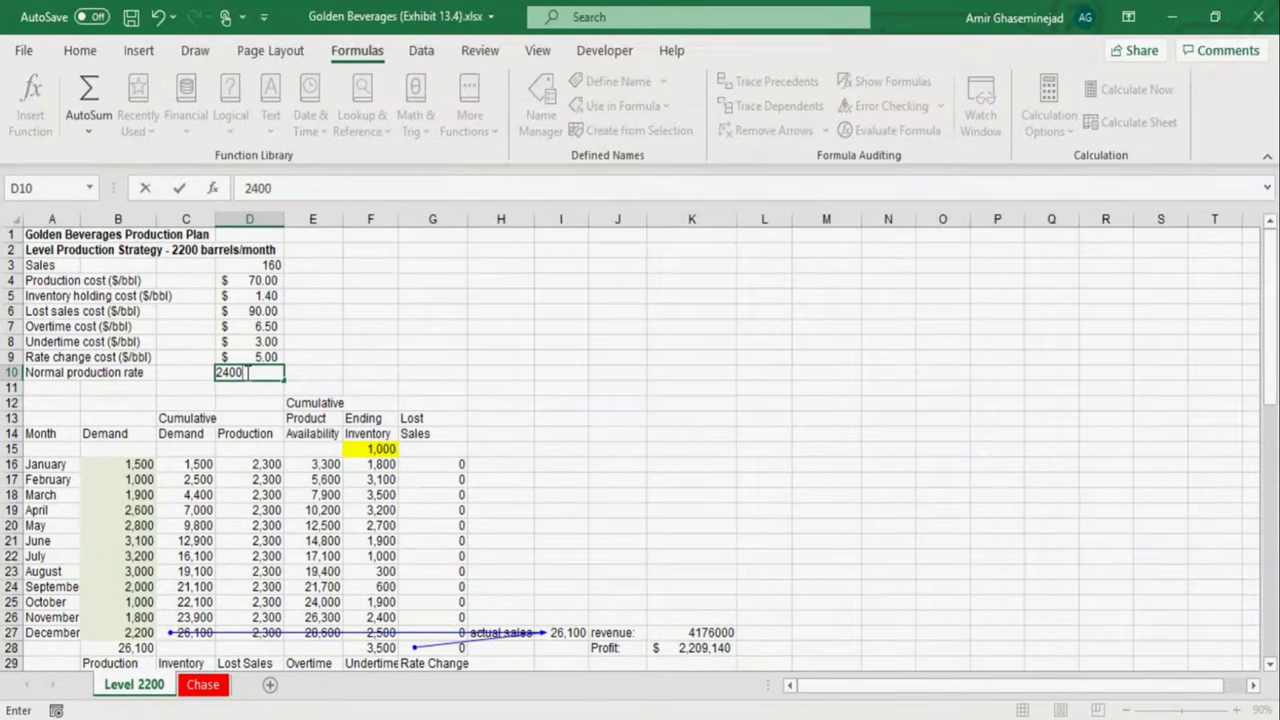
key("Return")
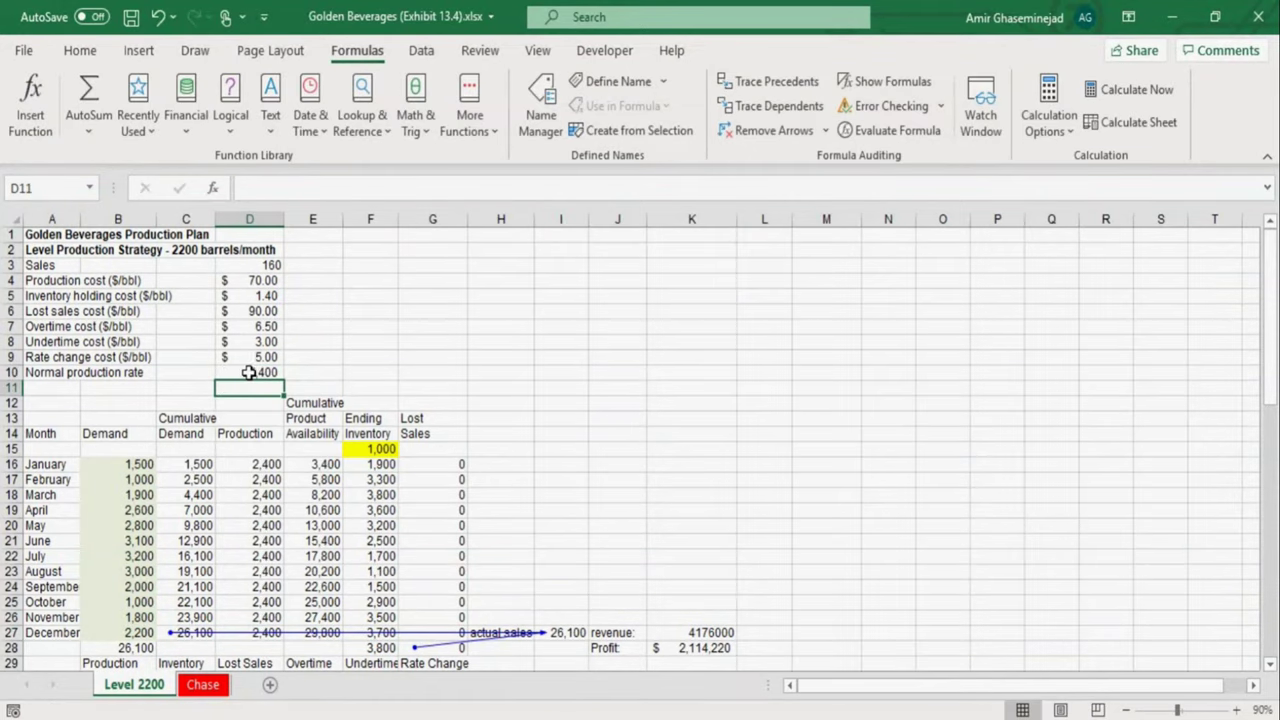
- Open Solver and set the objective to maximize the profit in cell K28
left_click(250, 372)
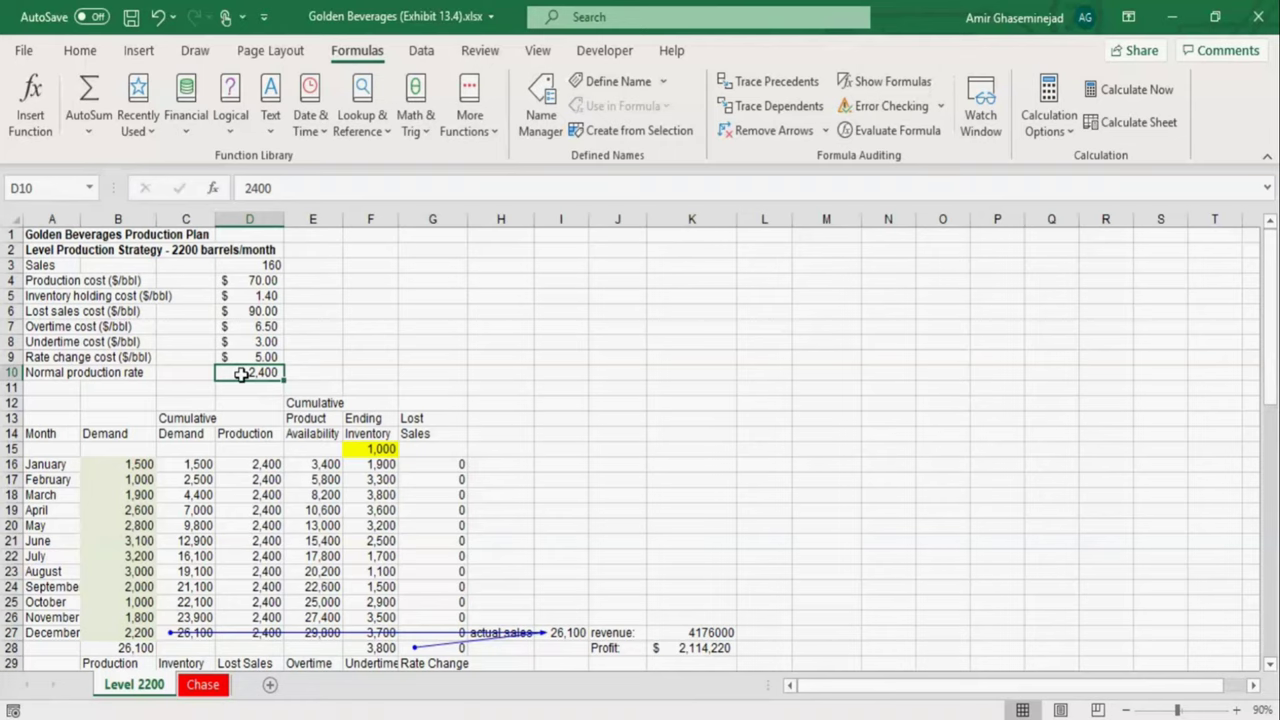
left_click(424, 52)
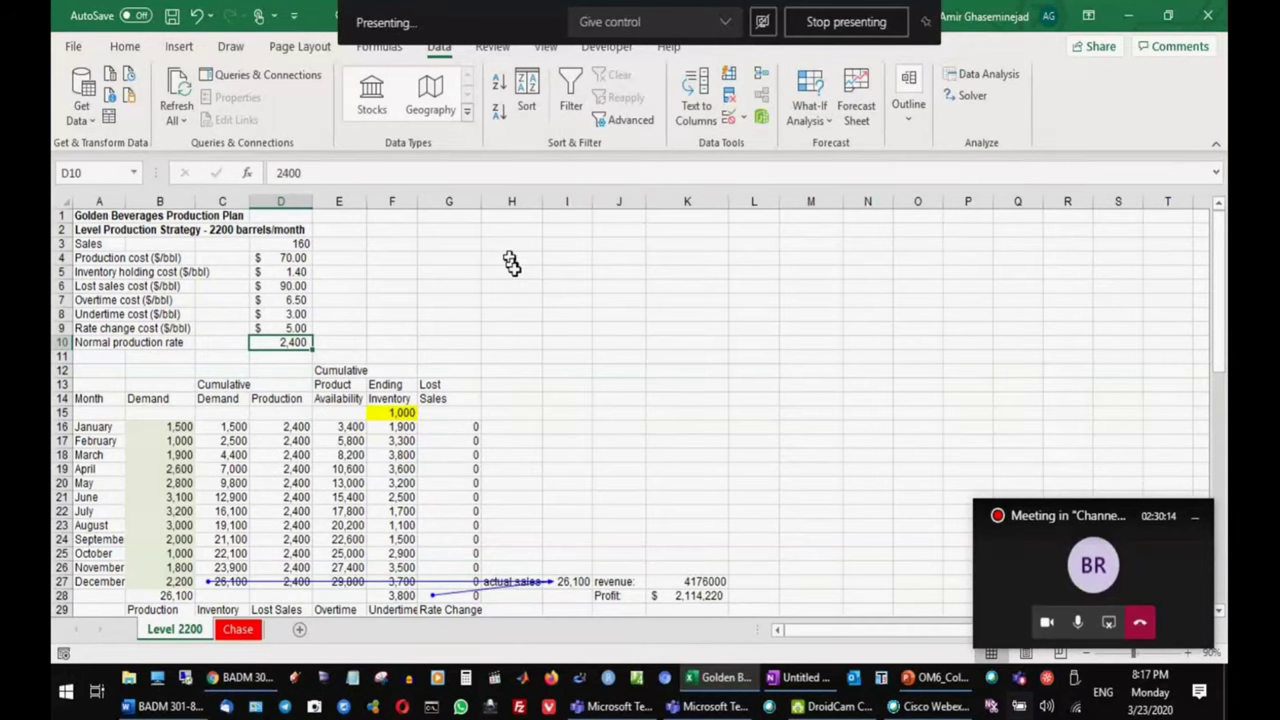
left_click(970, 97)
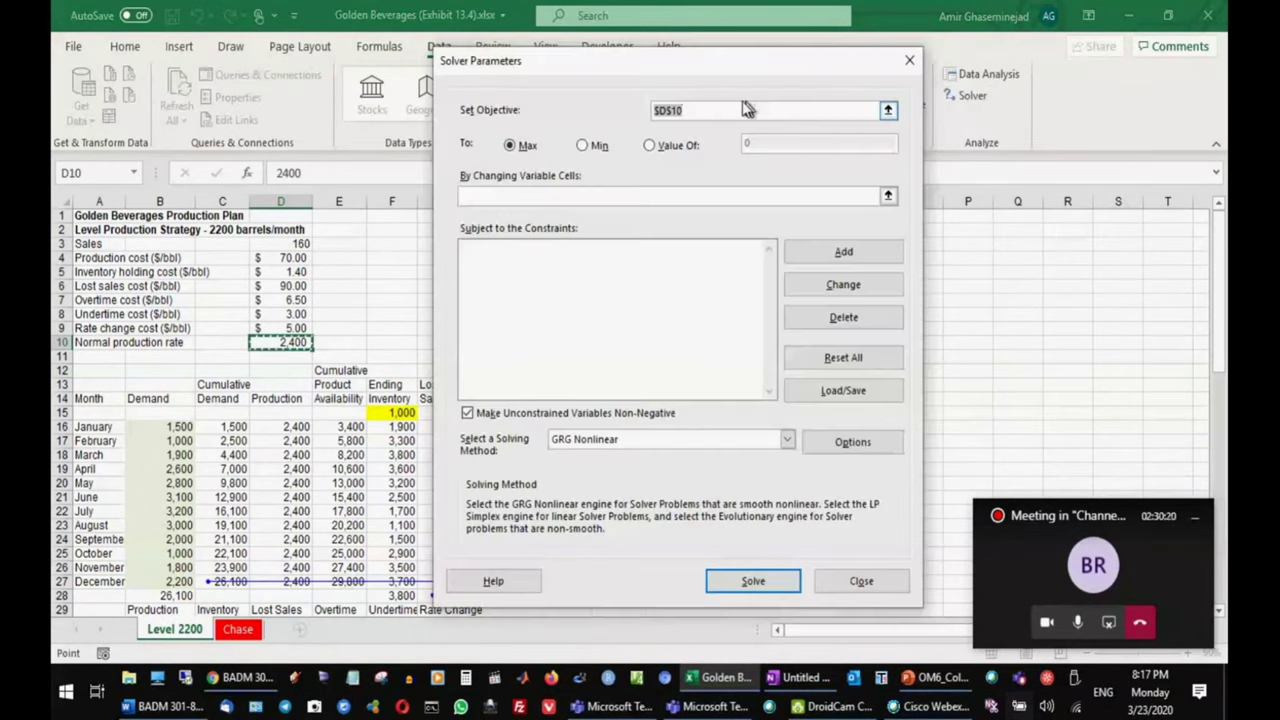
left_click_drag(680, 70, 940, 80)
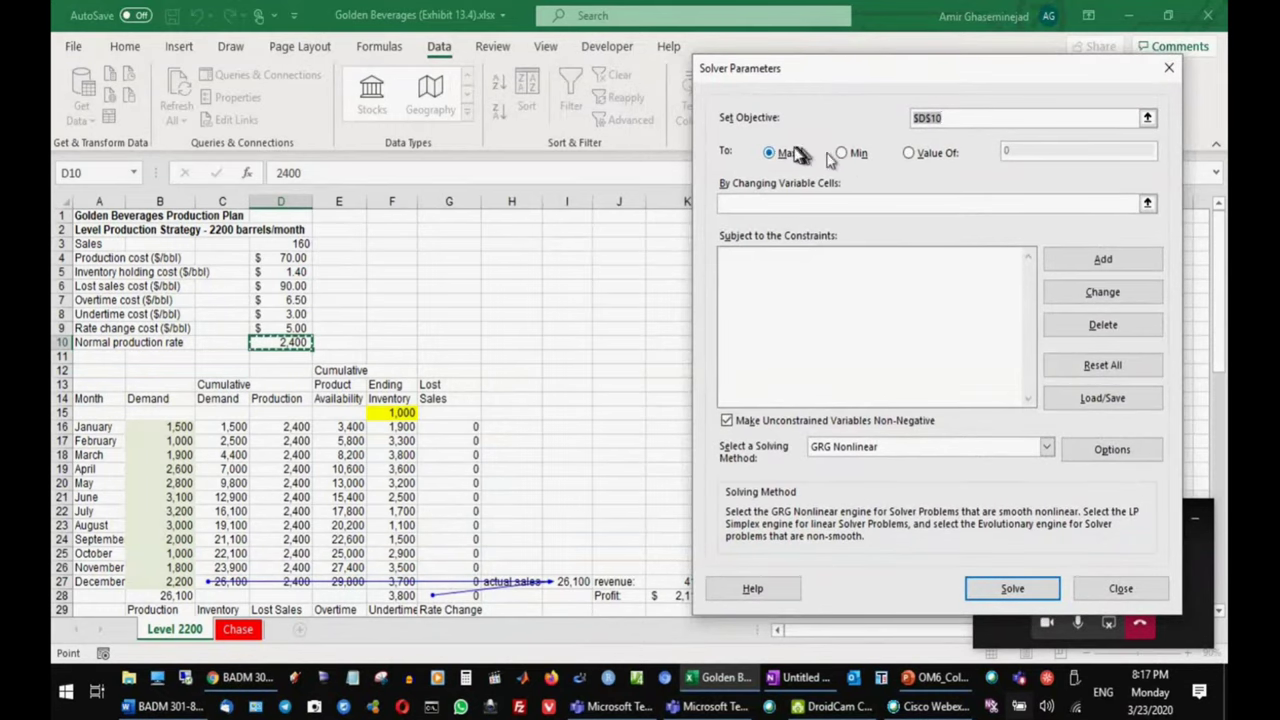
left_click(770, 155)
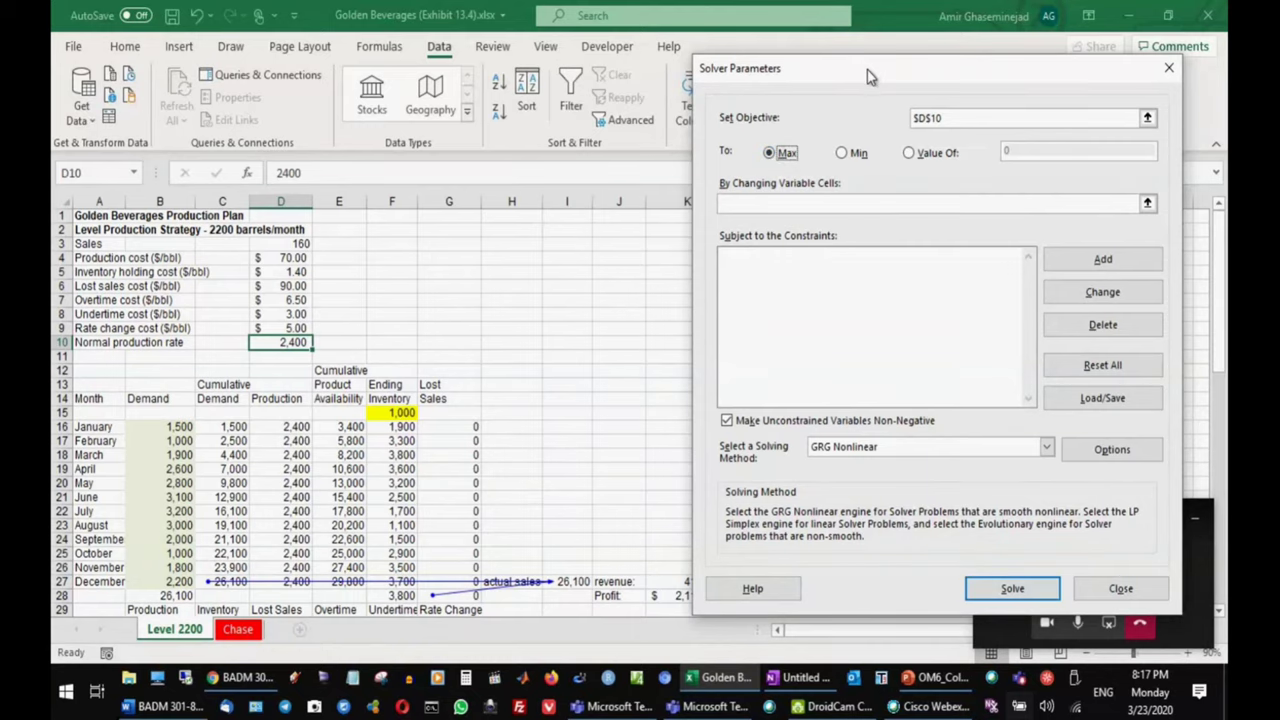
left_click_drag(868, 76, 897, 50)
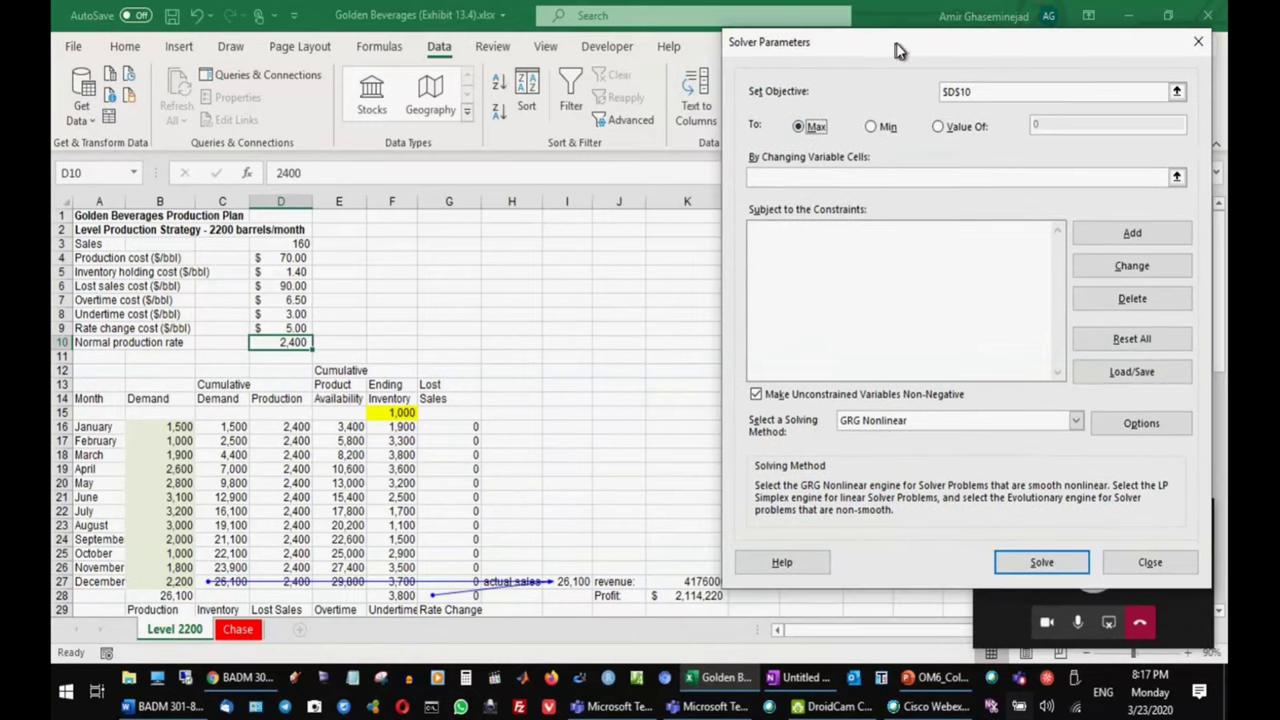
left_click(985, 92)
left_click_drag(985, 92, 888, 93)
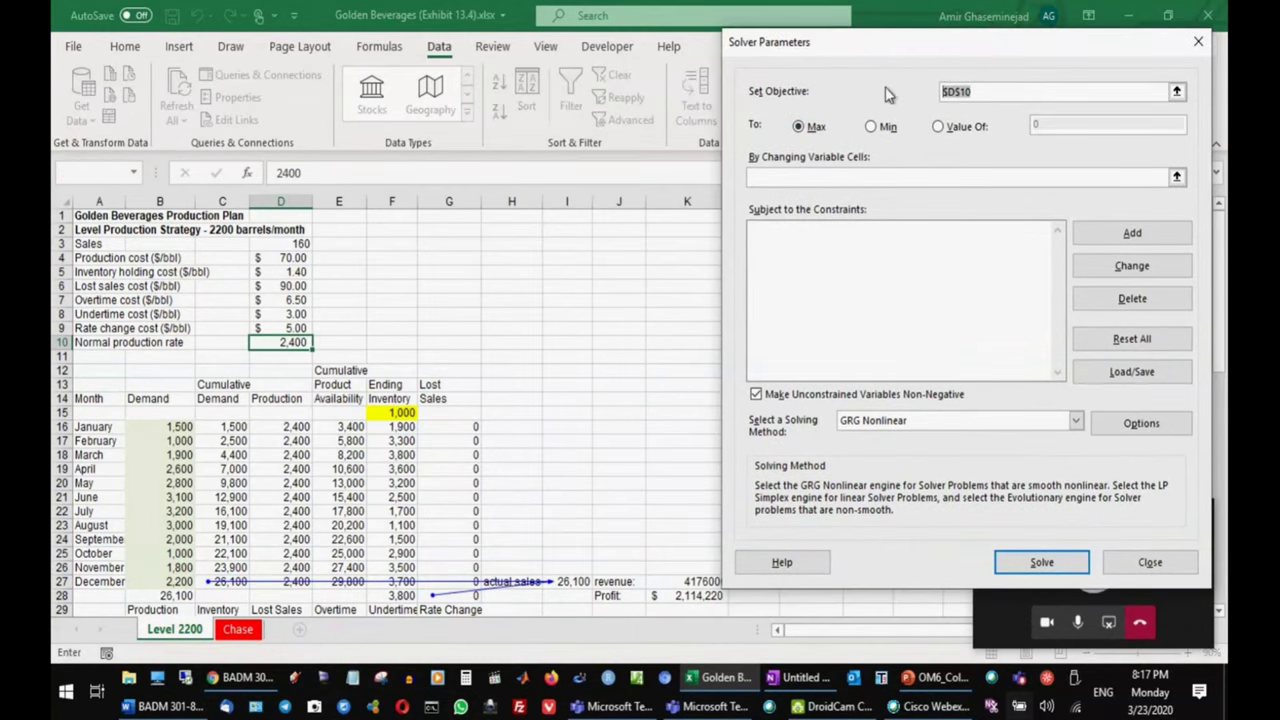
key("Delete")
left_click(680, 598)
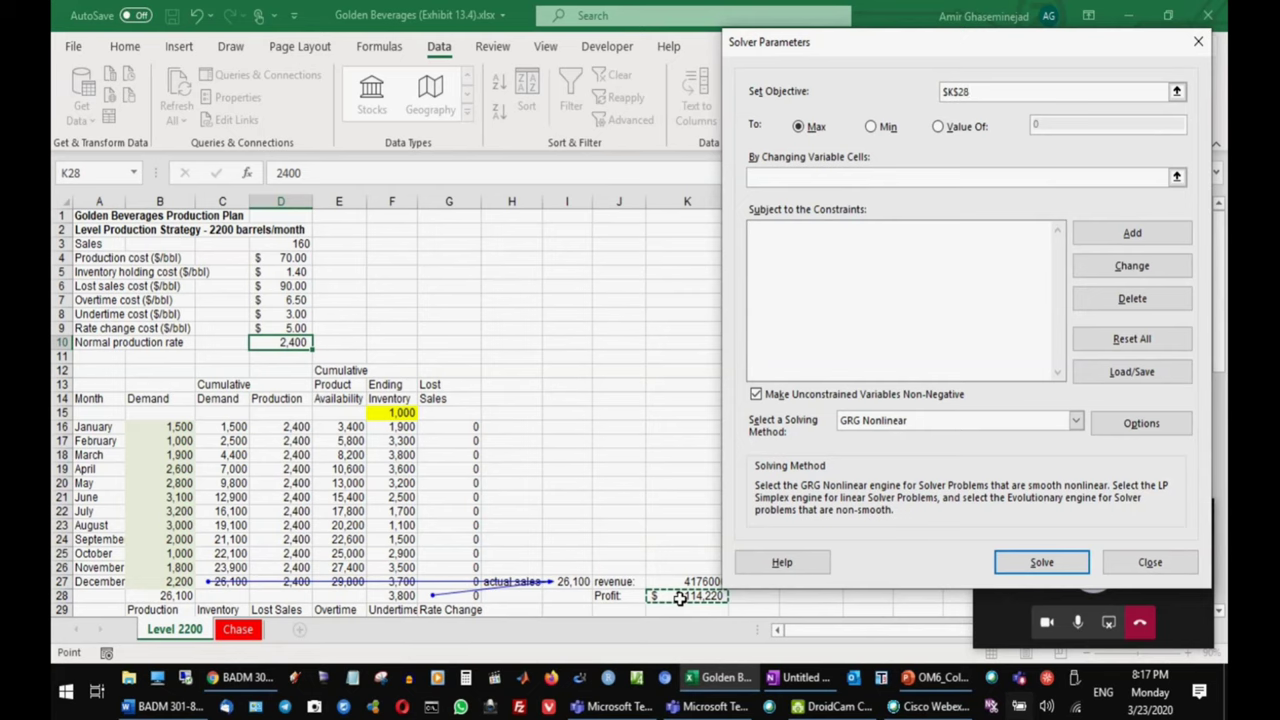
- Use the normal production rate in D10 as the Solver variable cell, solve, and keep the Solver solution
left_click(770, 183)
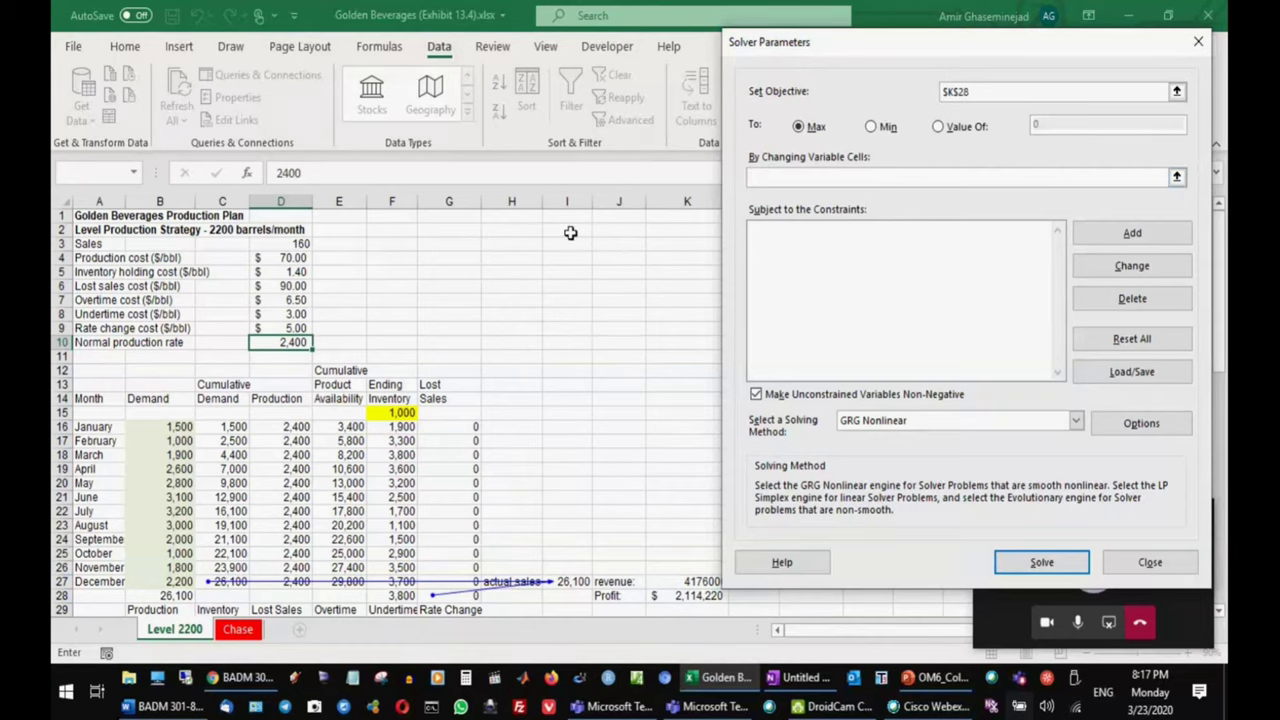
left_click(281, 342)
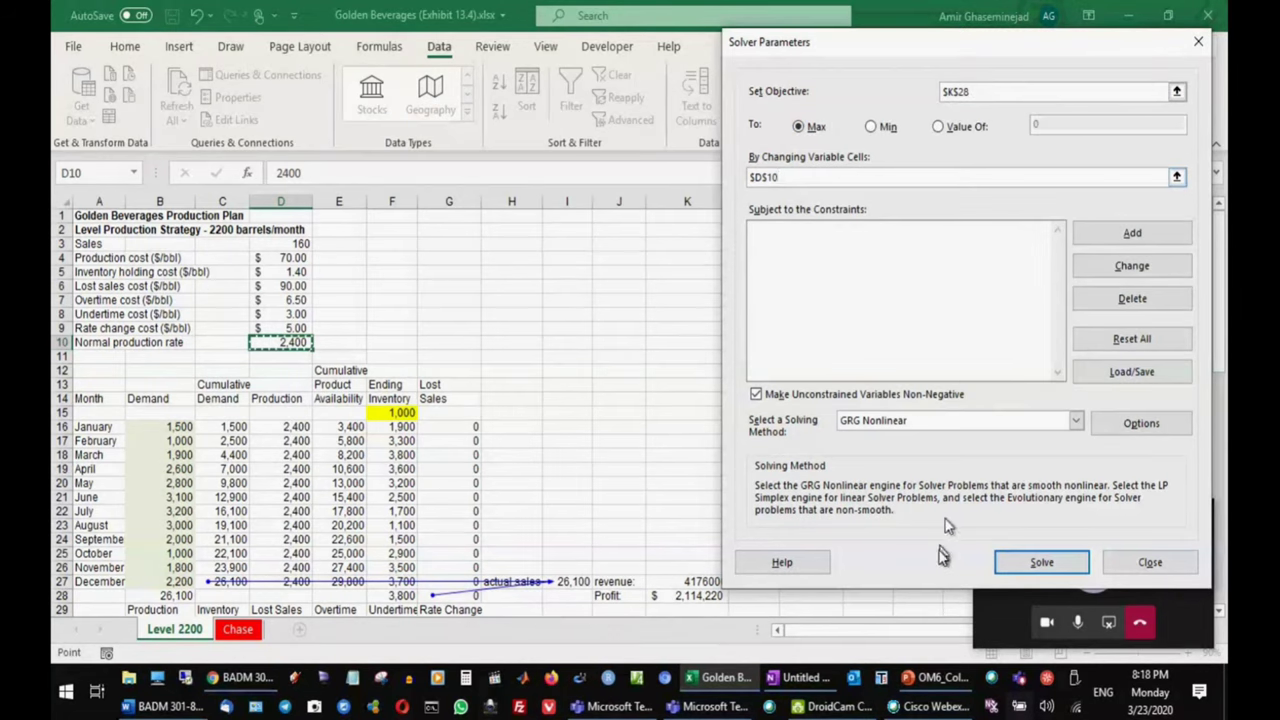
left_click(995, 564)
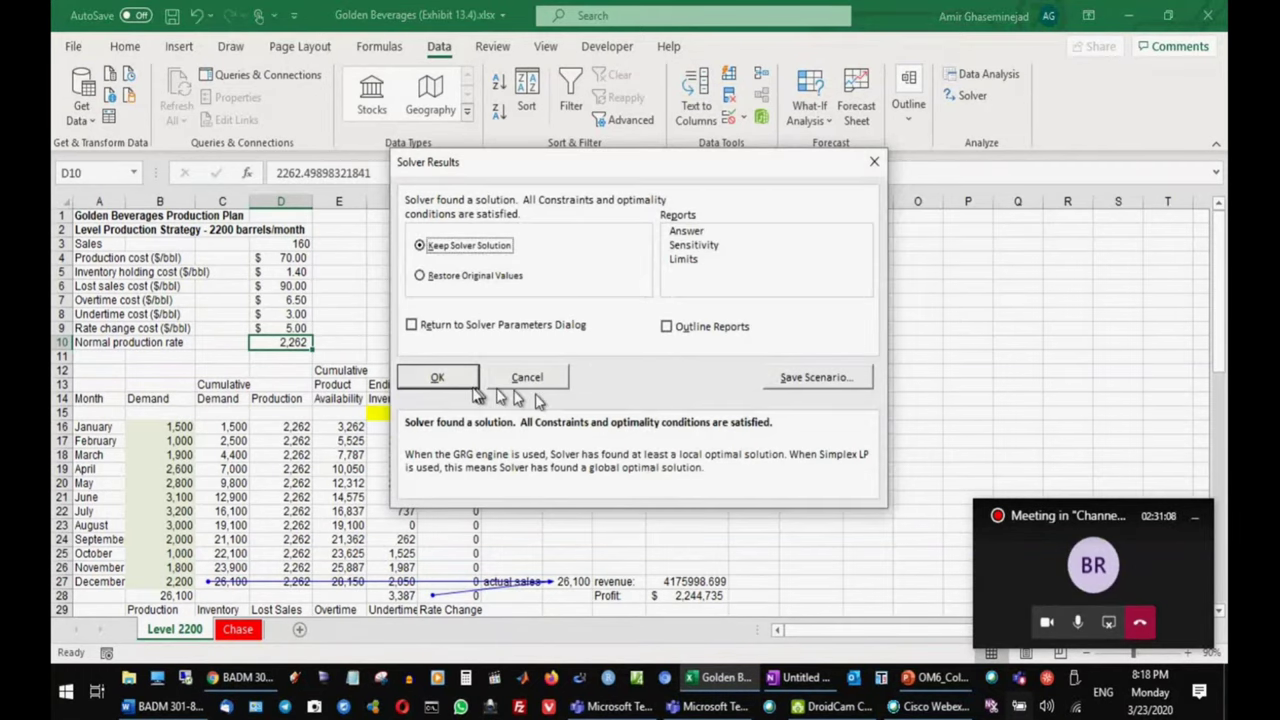
left_click(438, 378)
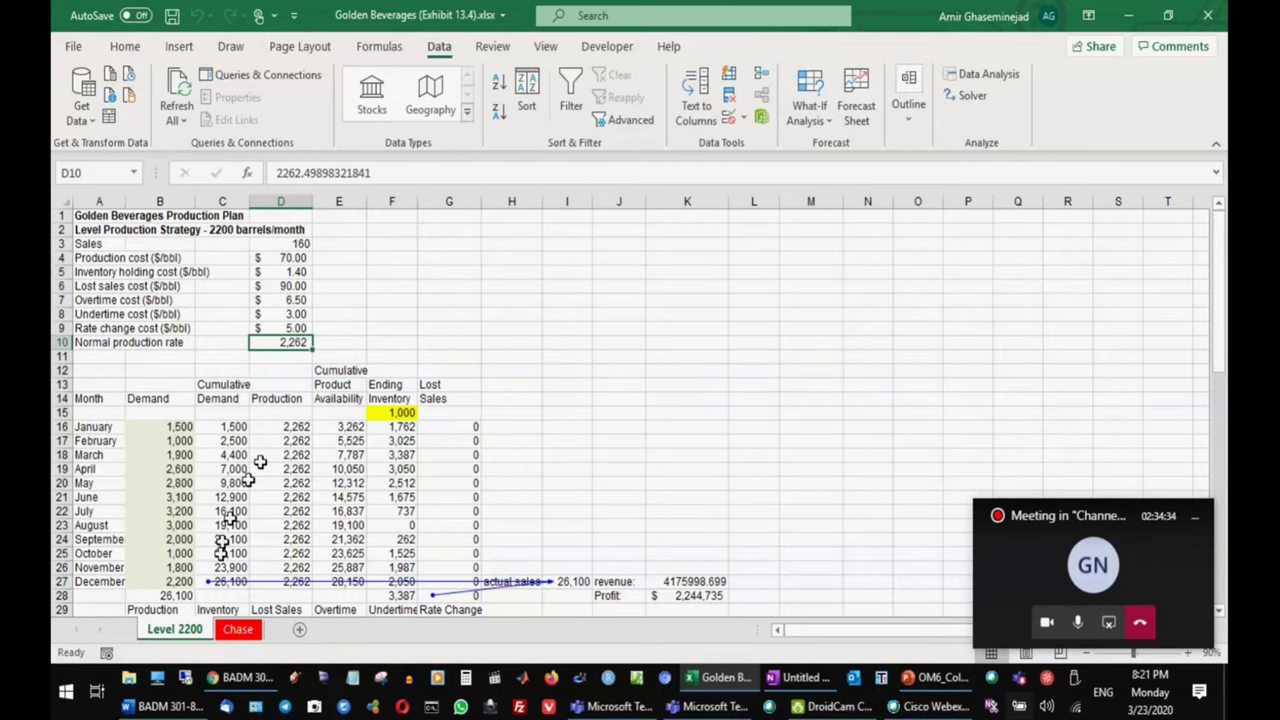
- On the Chase sheet, shade the starting inventory cell F15 light blue
left_click(237, 629)
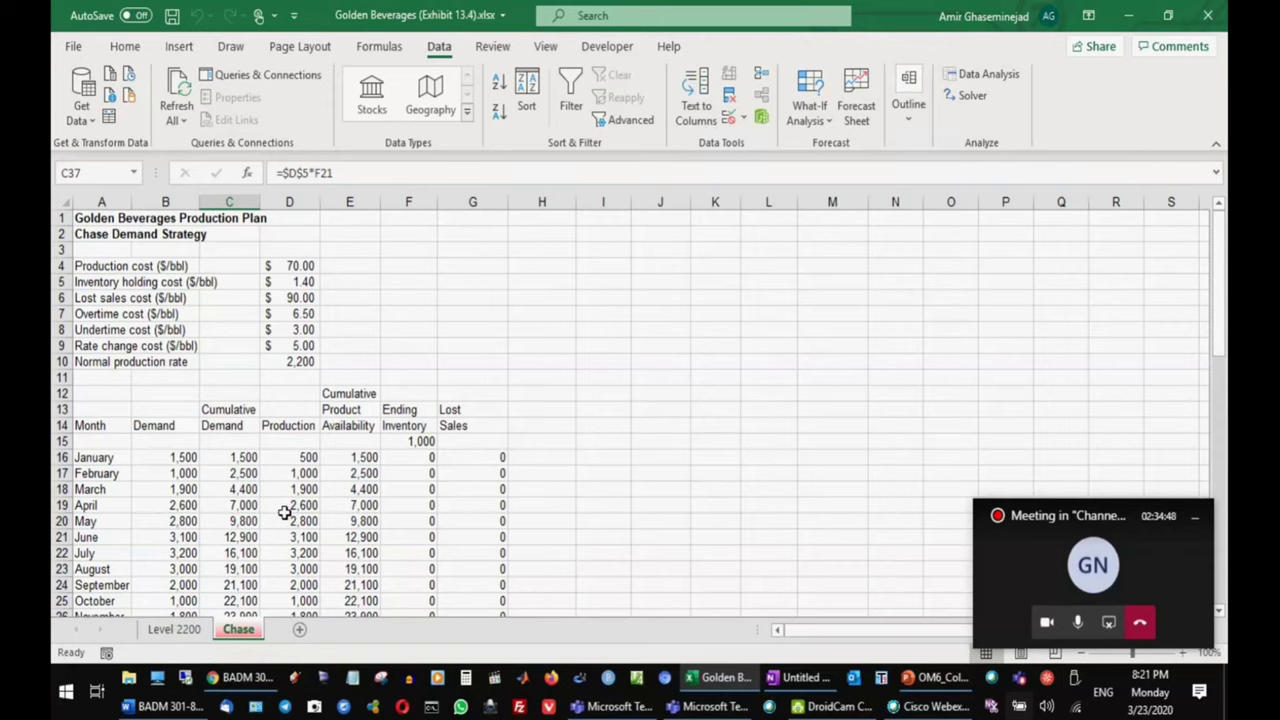
mouse_move(1219, 258)
left_mouse_down()
mouse_move(1222, 297)
mouse_move(1217, 270)
left_mouse_up()
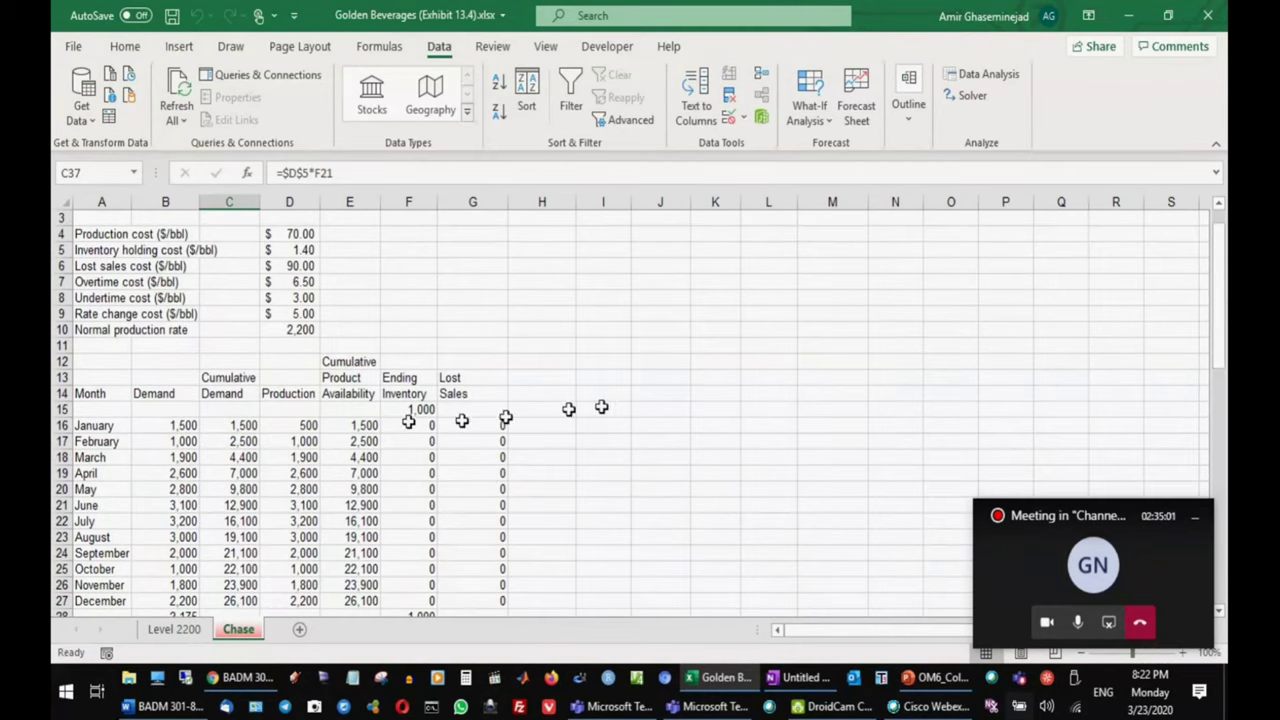
left_click(287, 428)
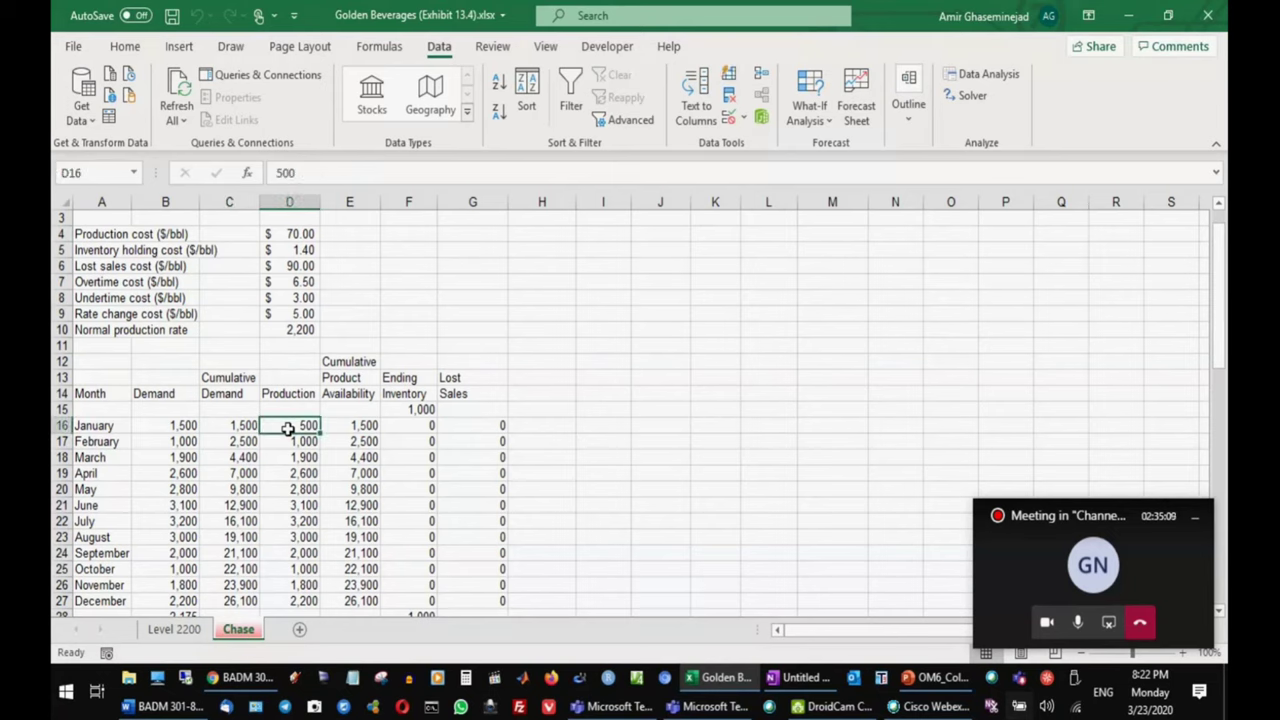
left_click(414, 409)
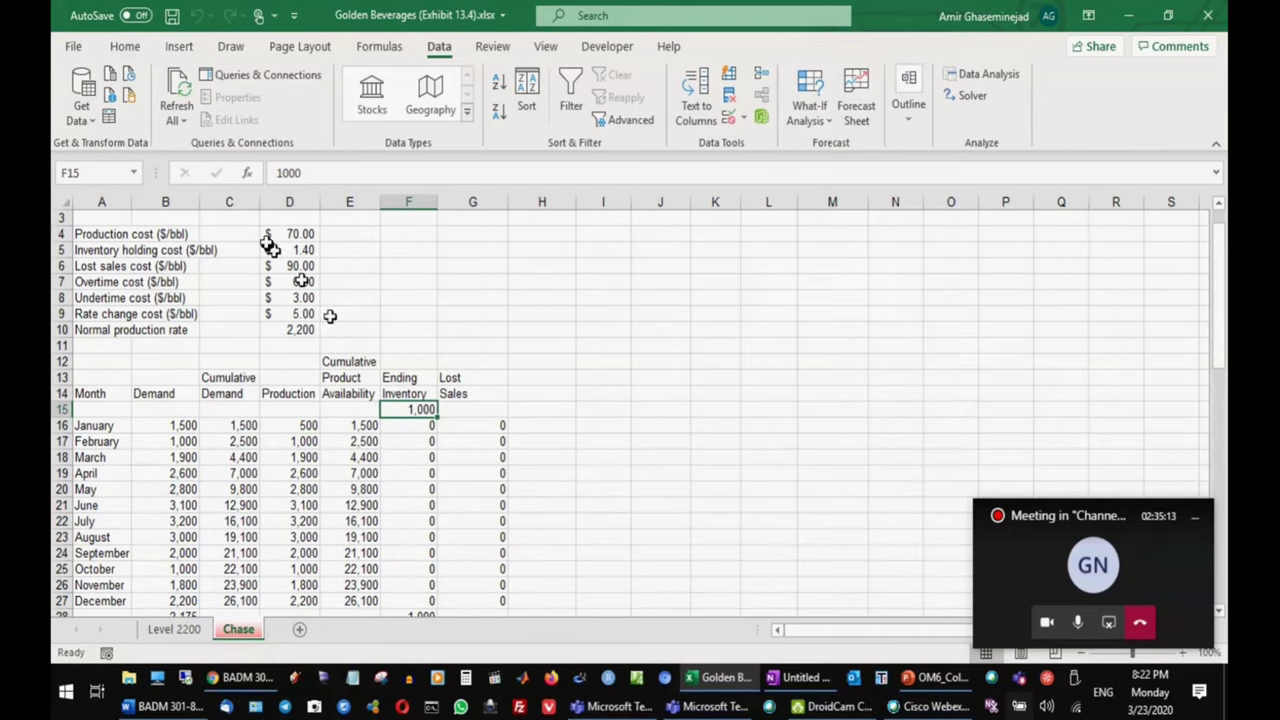
left_click(125, 48)
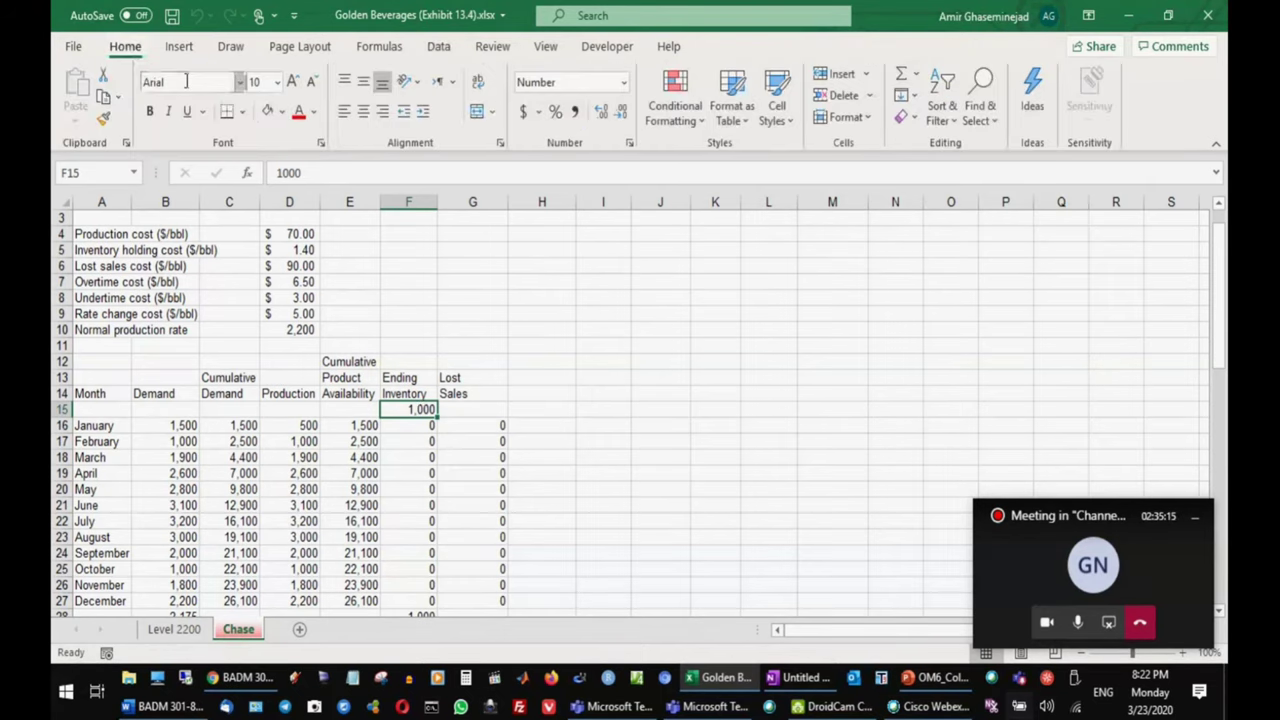
left_click(282, 112)
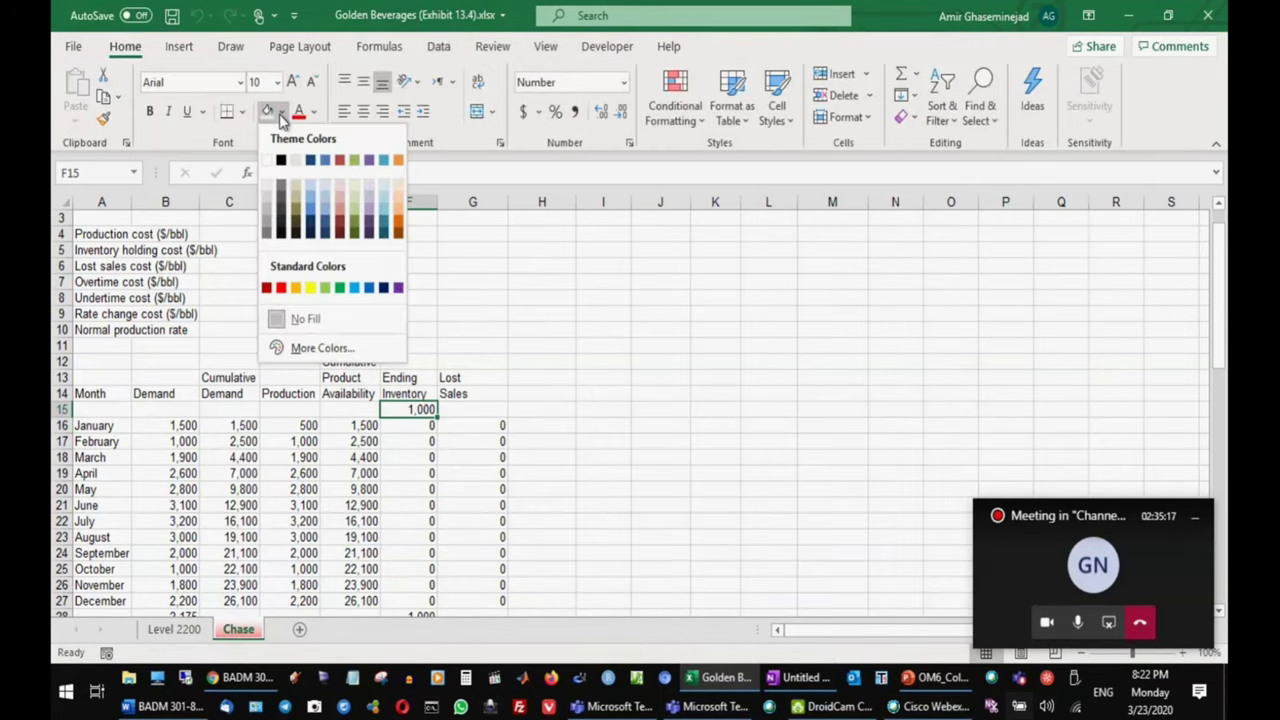
left_click(312, 197)
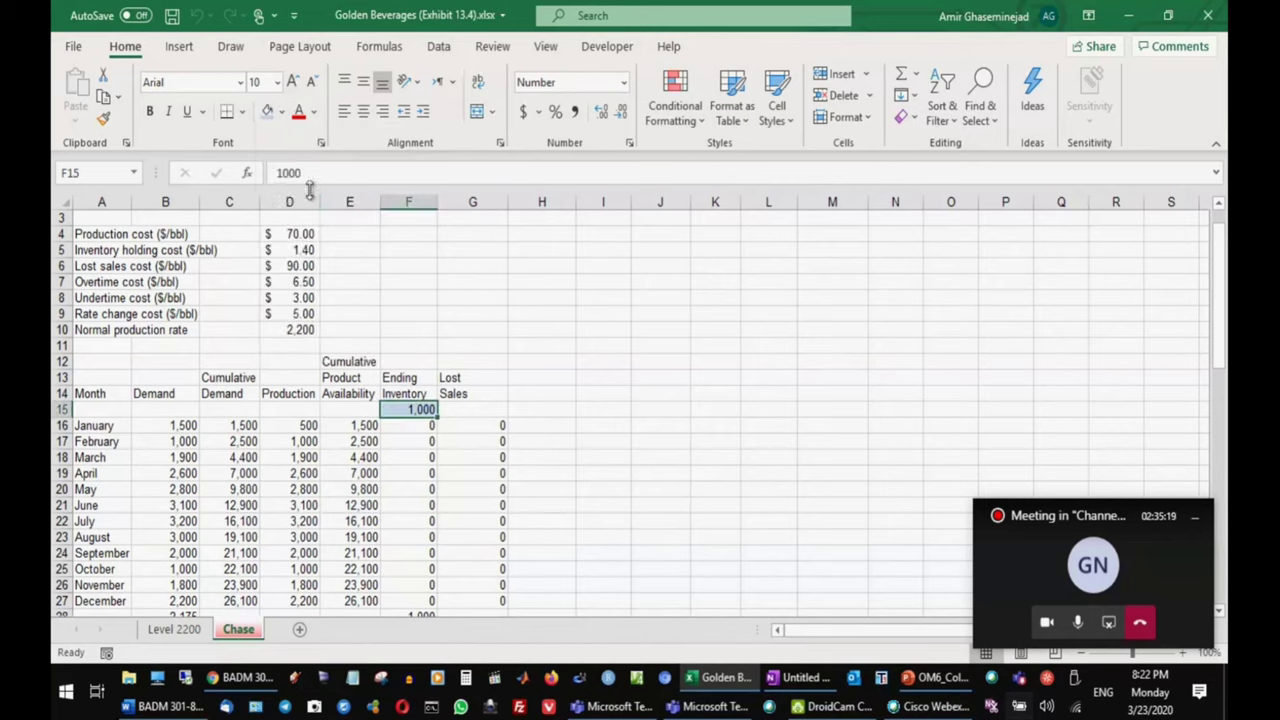
- Apply the same light blue fill to February's demand in B17 and February's production in D17
left_click(283, 428)
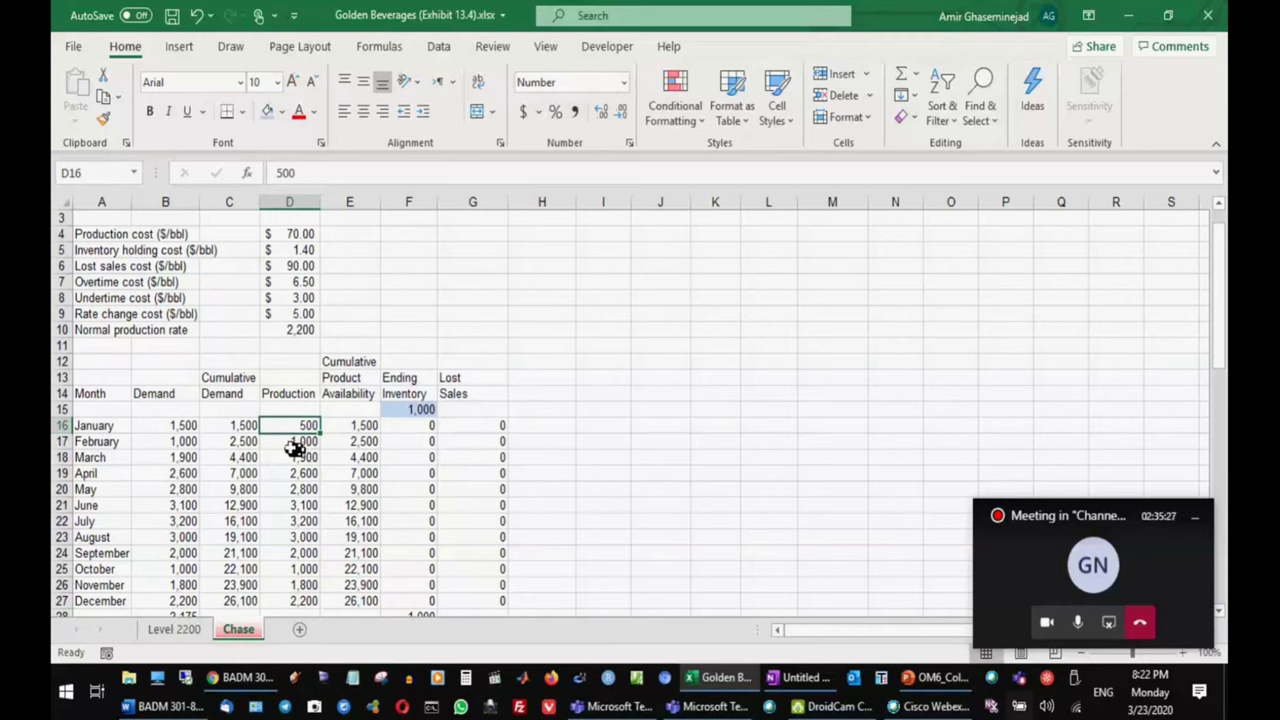
left_click(168, 441)
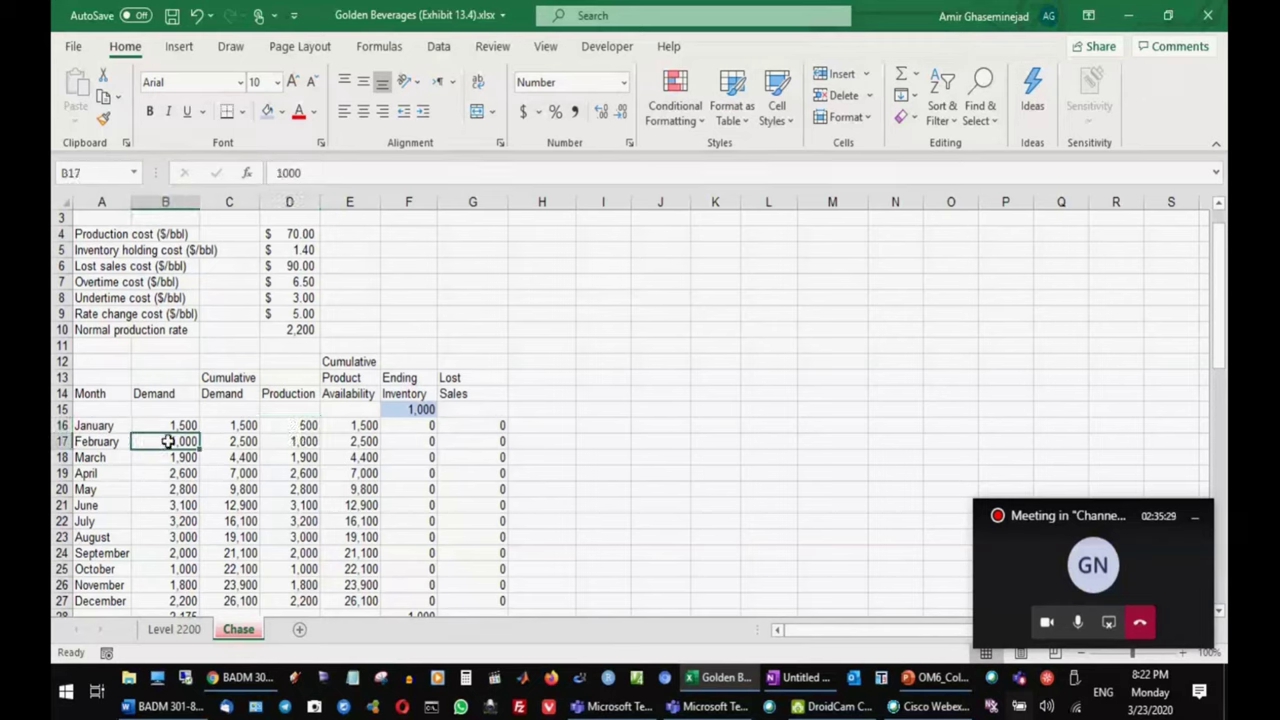
left_click(268, 112)
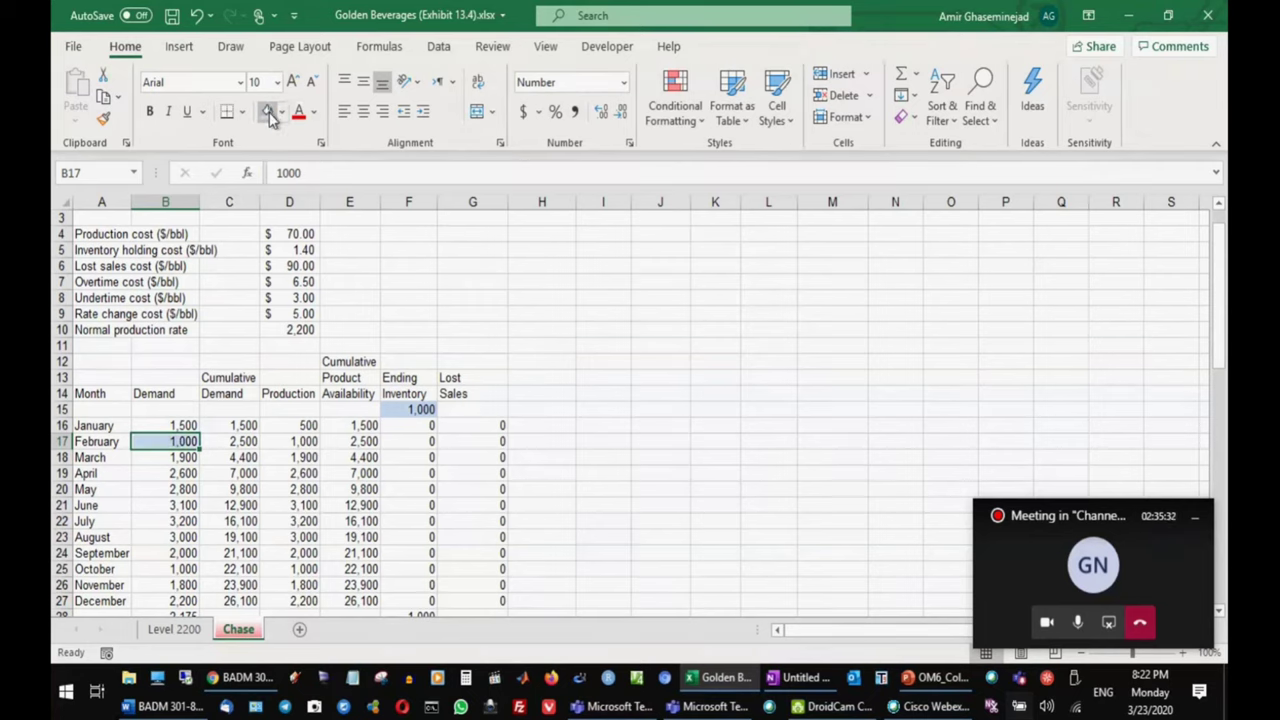
left_click(298, 440)
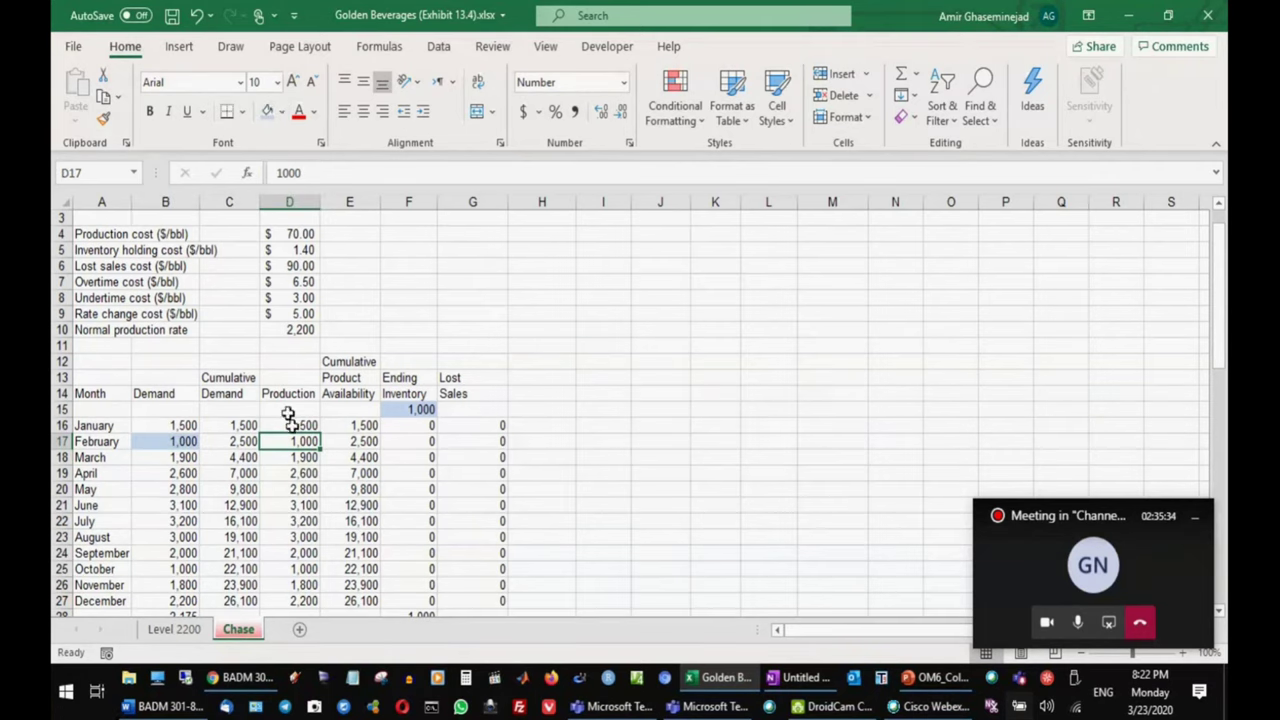
left_click(268, 112)
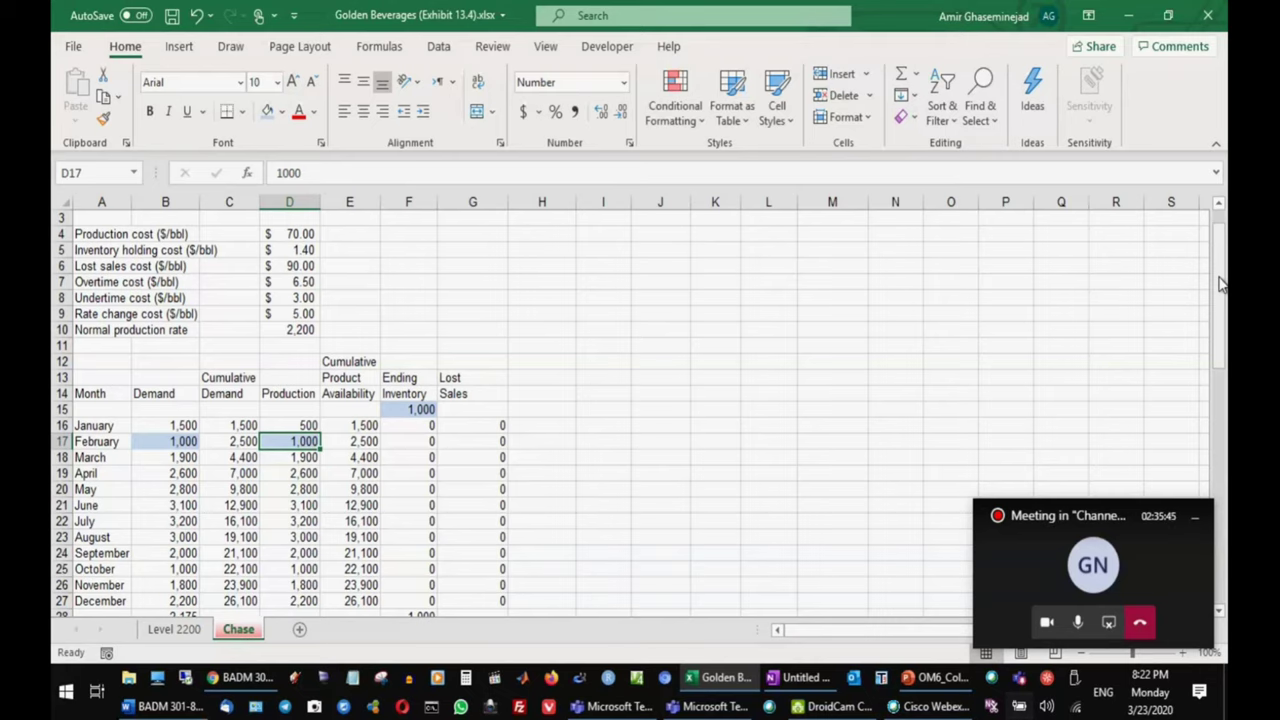
- Examine the Chase sheet's normal production rate, monthly cost table and total cost formula in B46
mouse_move(1220, 284)
left_mouse_down()
mouse_move(1220, 333)
mouse_move(1220, 306)
left_mouse_up()
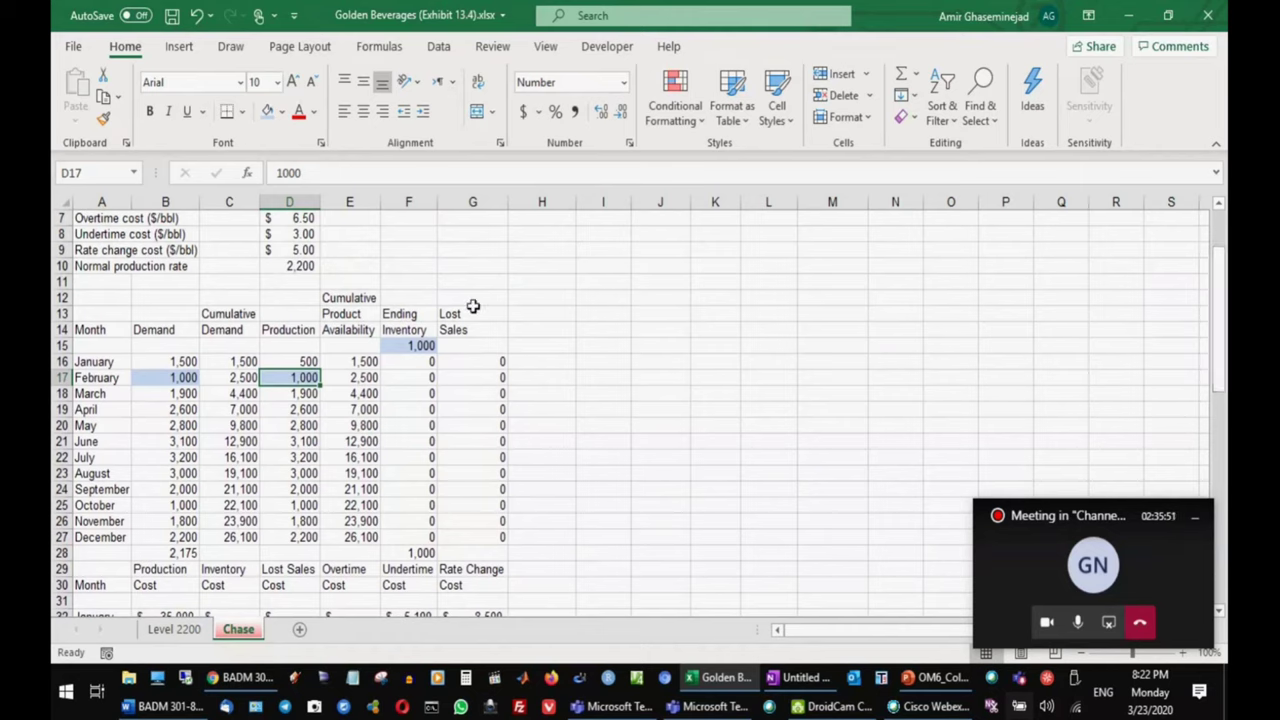
left_click(305, 268)
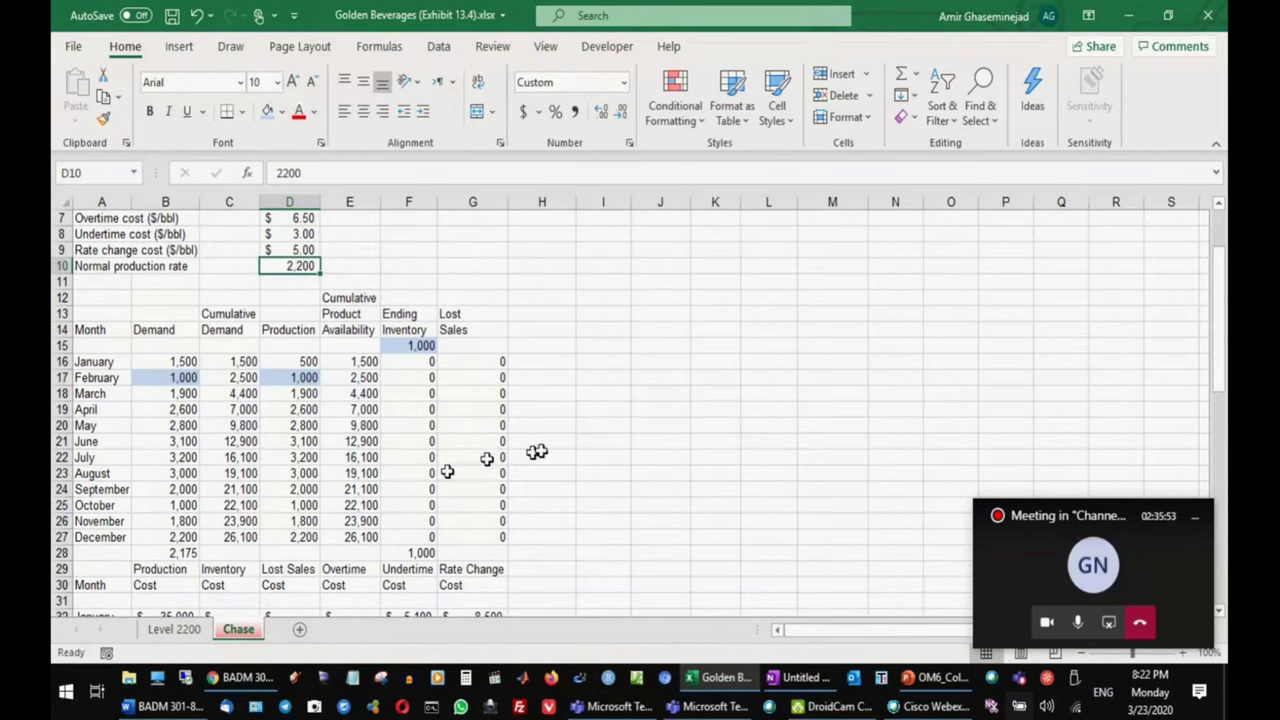
left_click_drag(1220, 302, 1220, 401)
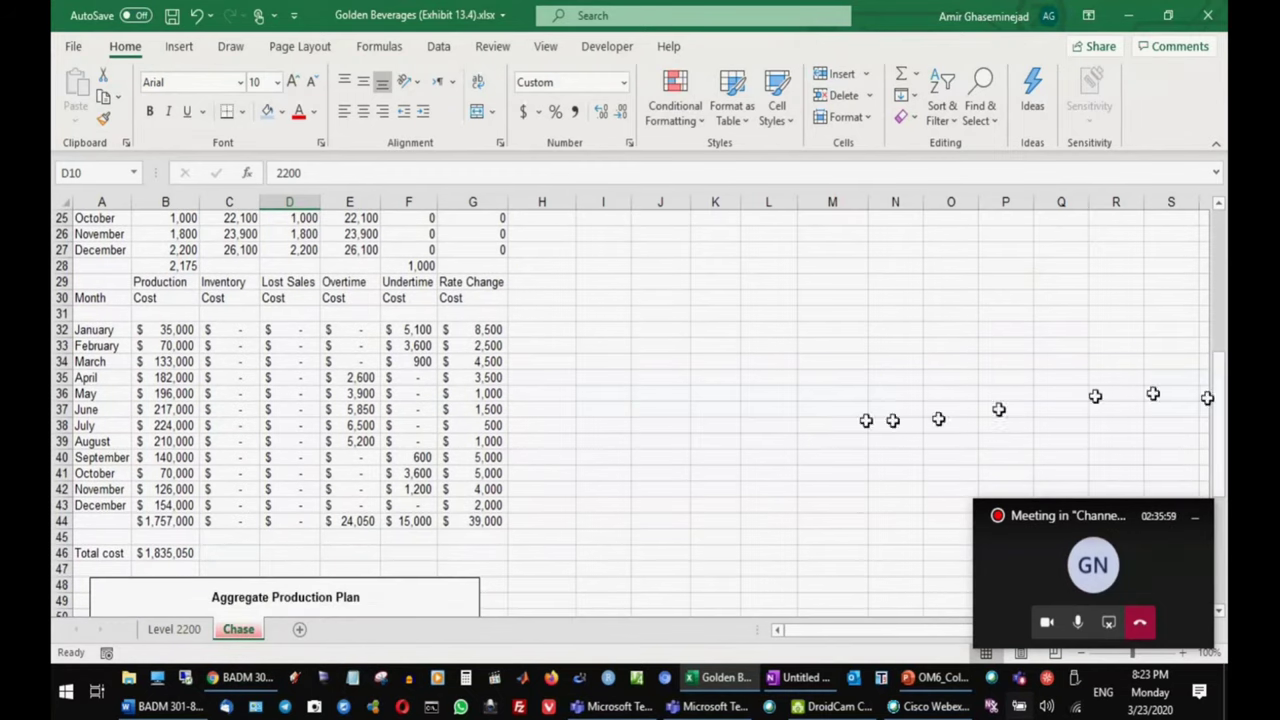
left_click(153, 557)
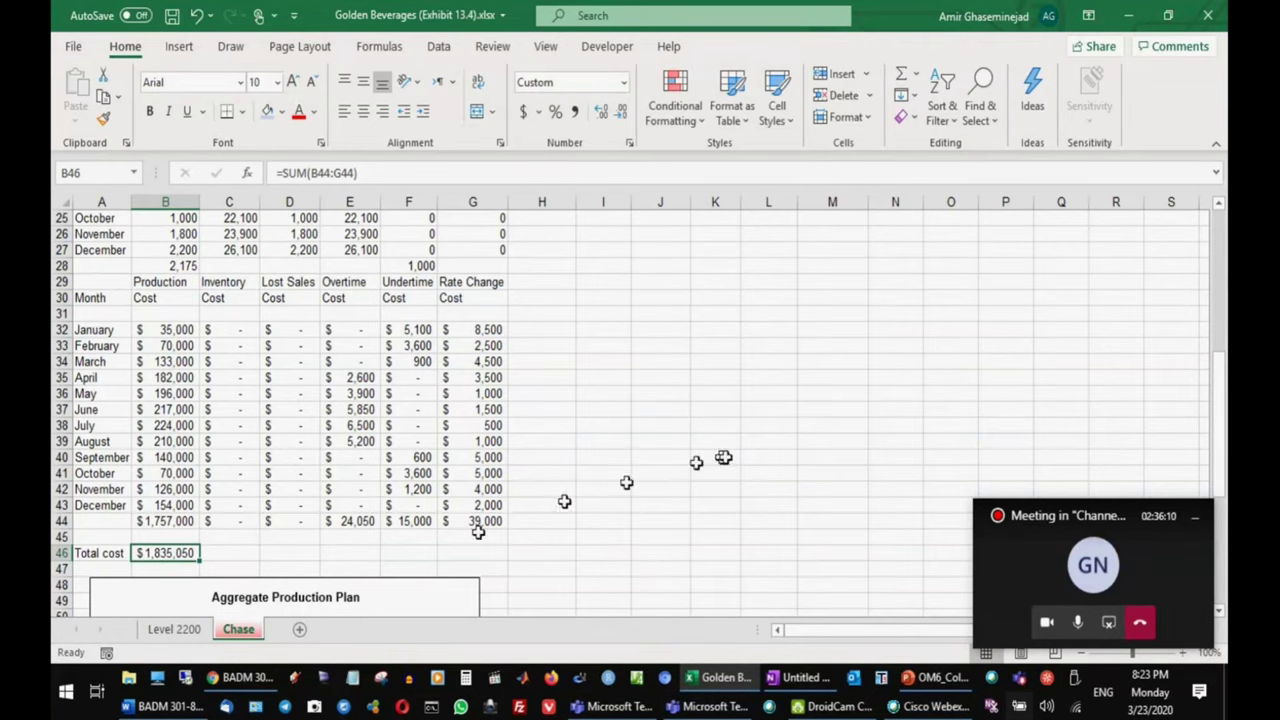
left_click_drag(1220, 410, 1220, 295)
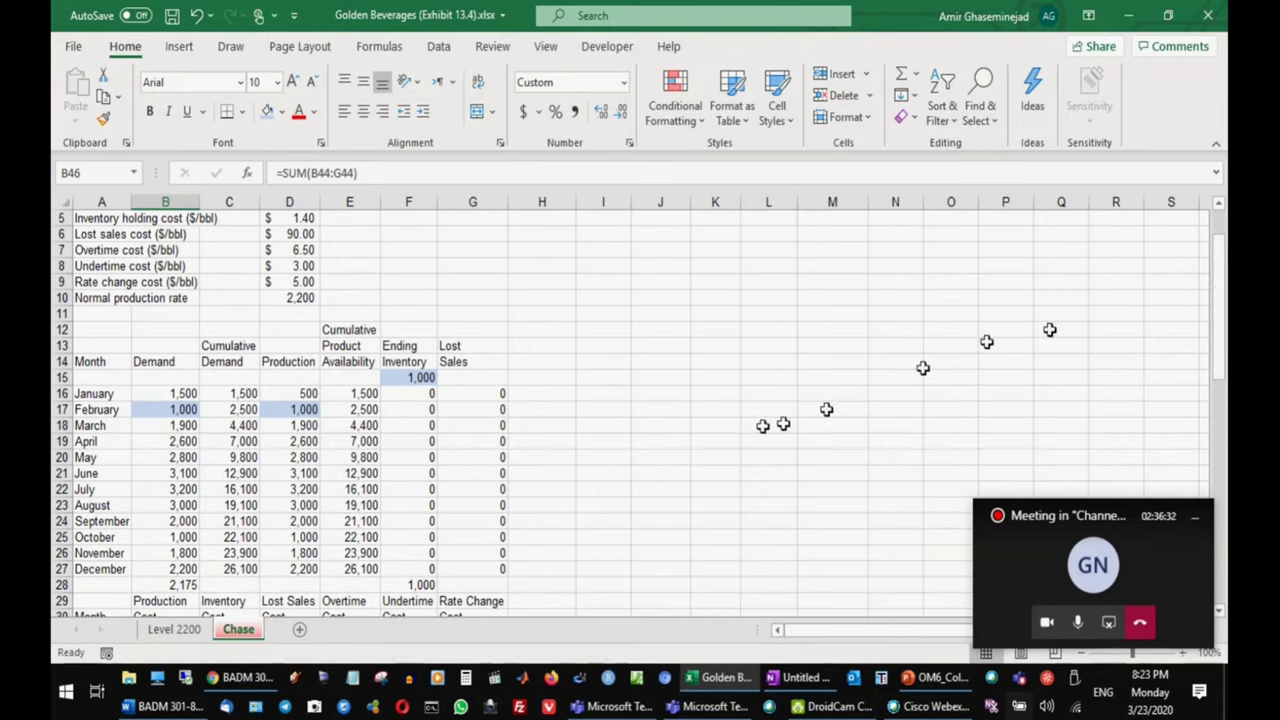
- Compare the monthly ending inventory on the Level 2200 sheet with F16:F27 on the Chase sheet
left_click(180, 628)
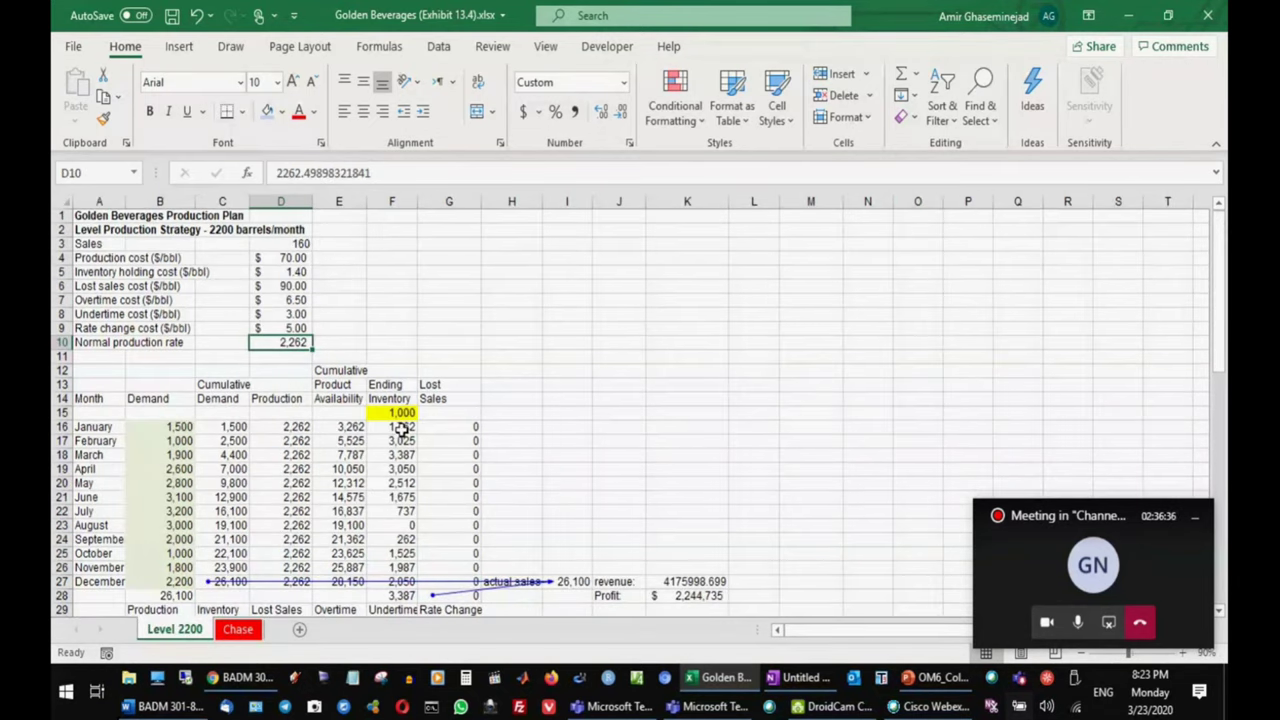
left_click_drag(400, 428, 396, 550)
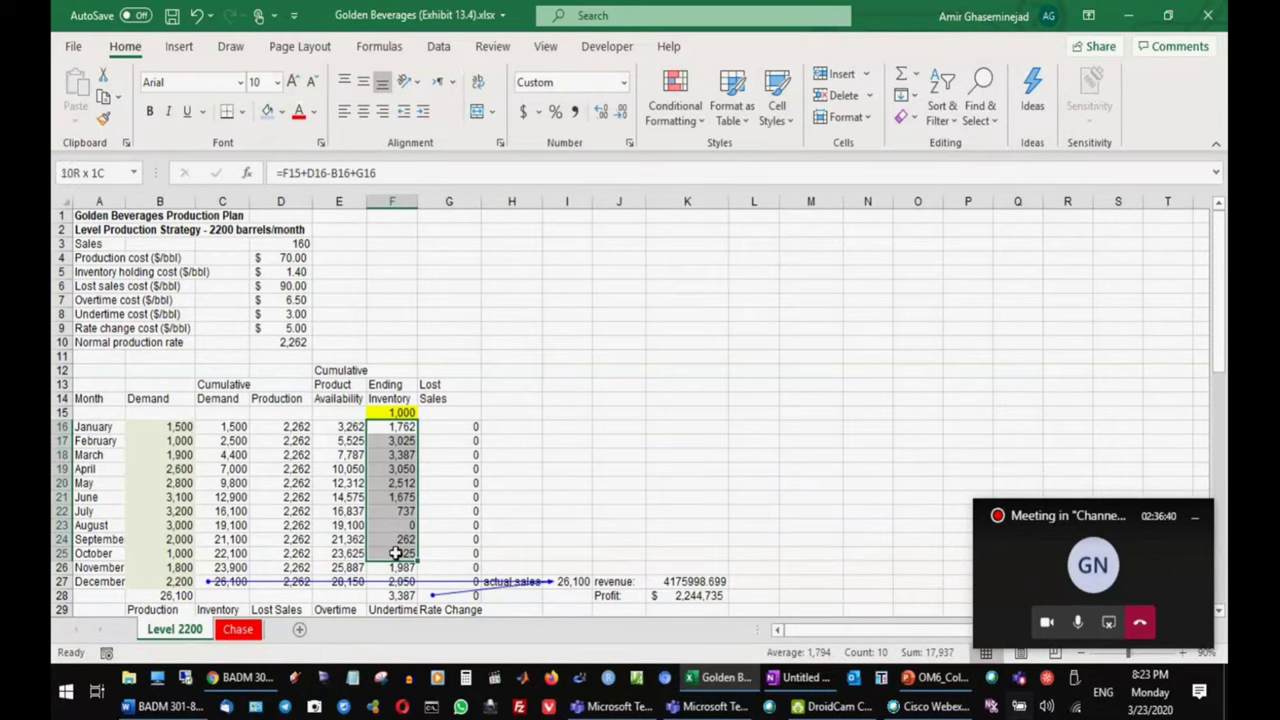
left_click(238, 630)
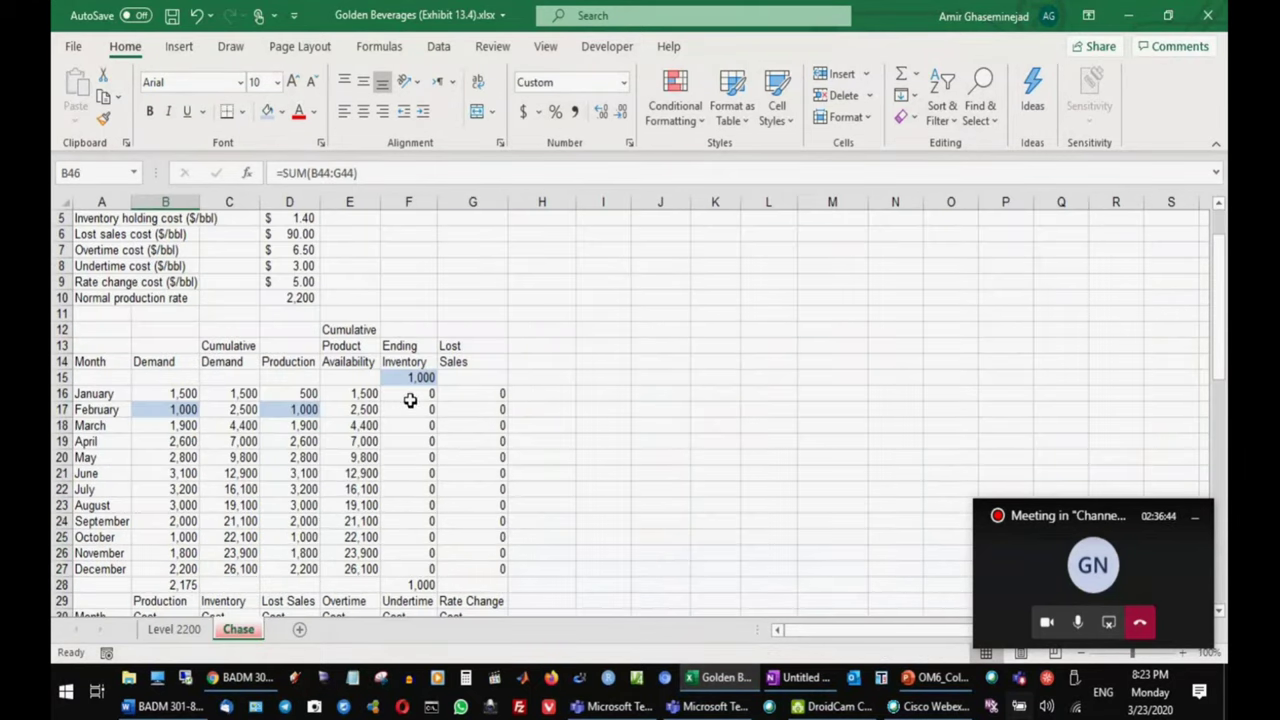
left_click_drag(410, 400, 409, 563)
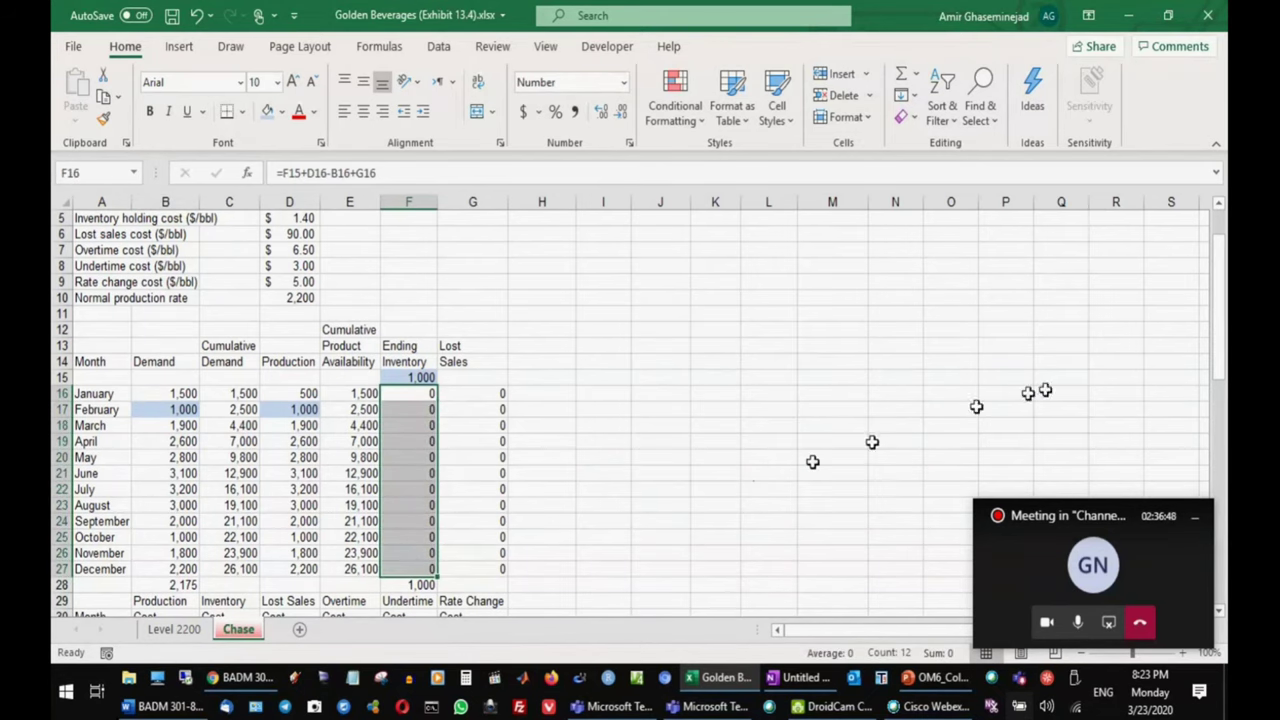
- On the Chase sheet, label H27 "revenue" and calculate it in I27 with the formula =C27*160
left_click_drag(1220, 280, 1218, 392)
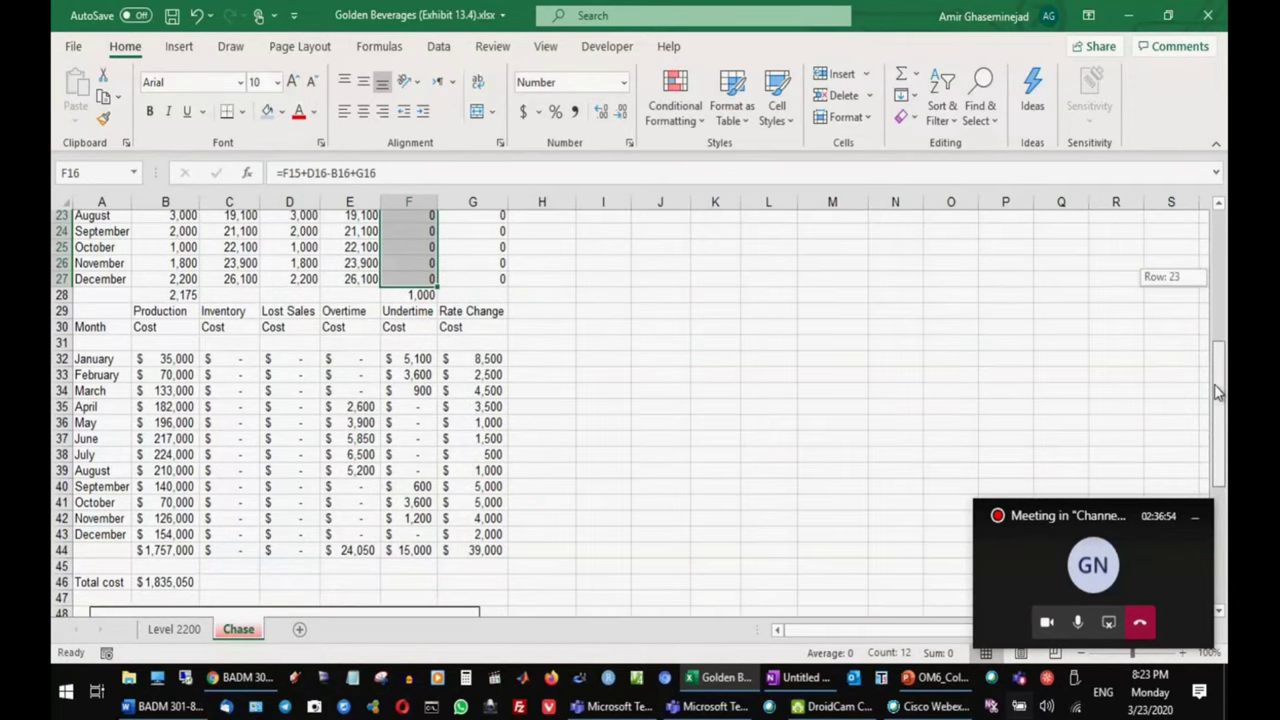
left_click_drag(1218, 392, 1203, 311)
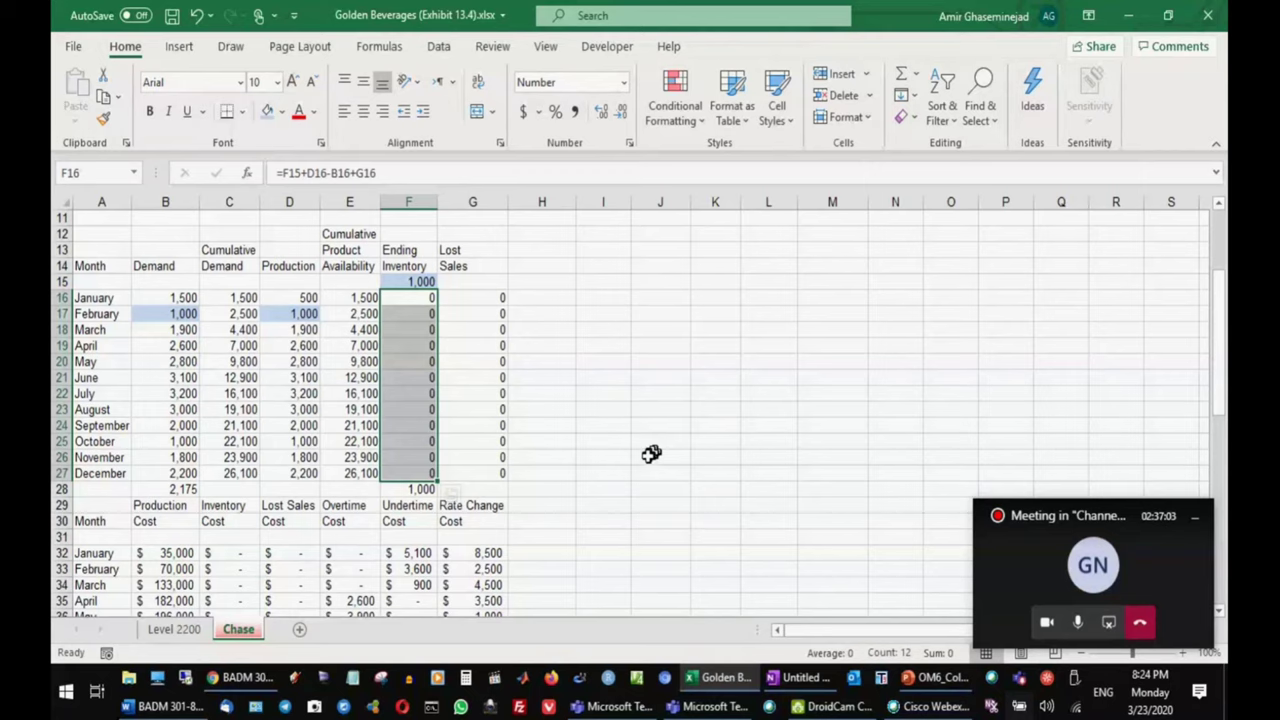
left_click(228, 473)
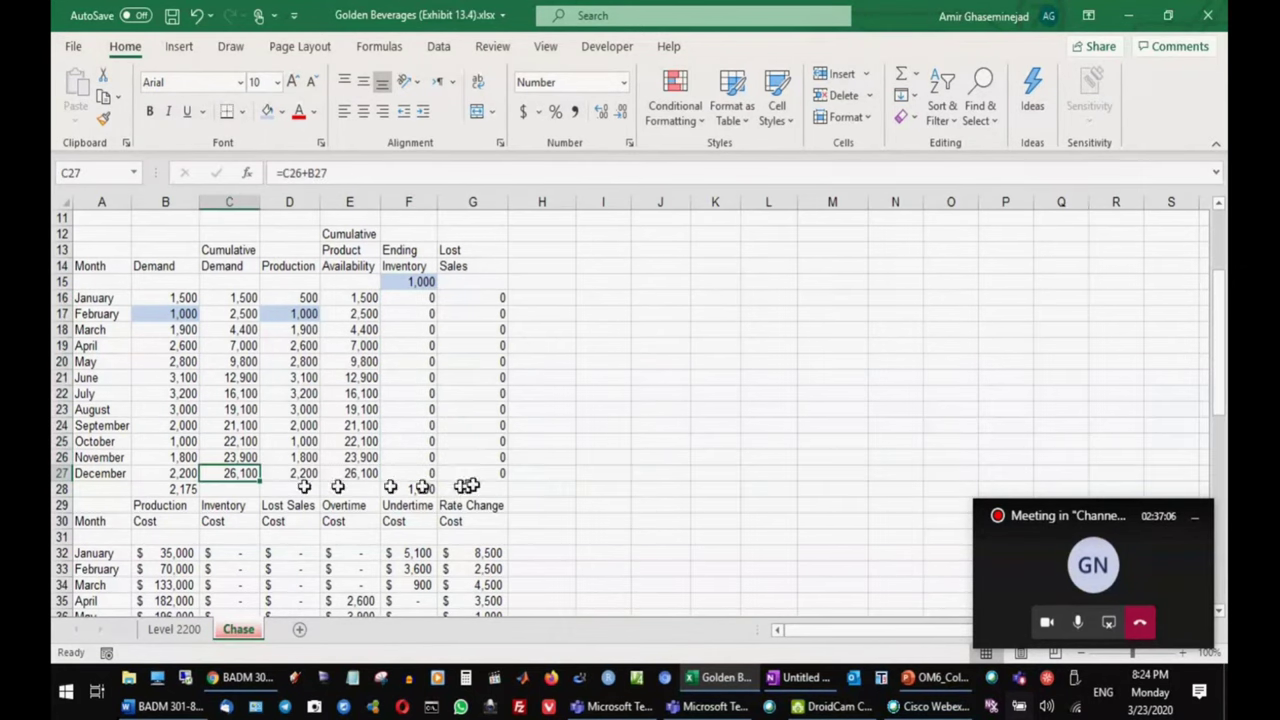
left_click(593, 477)
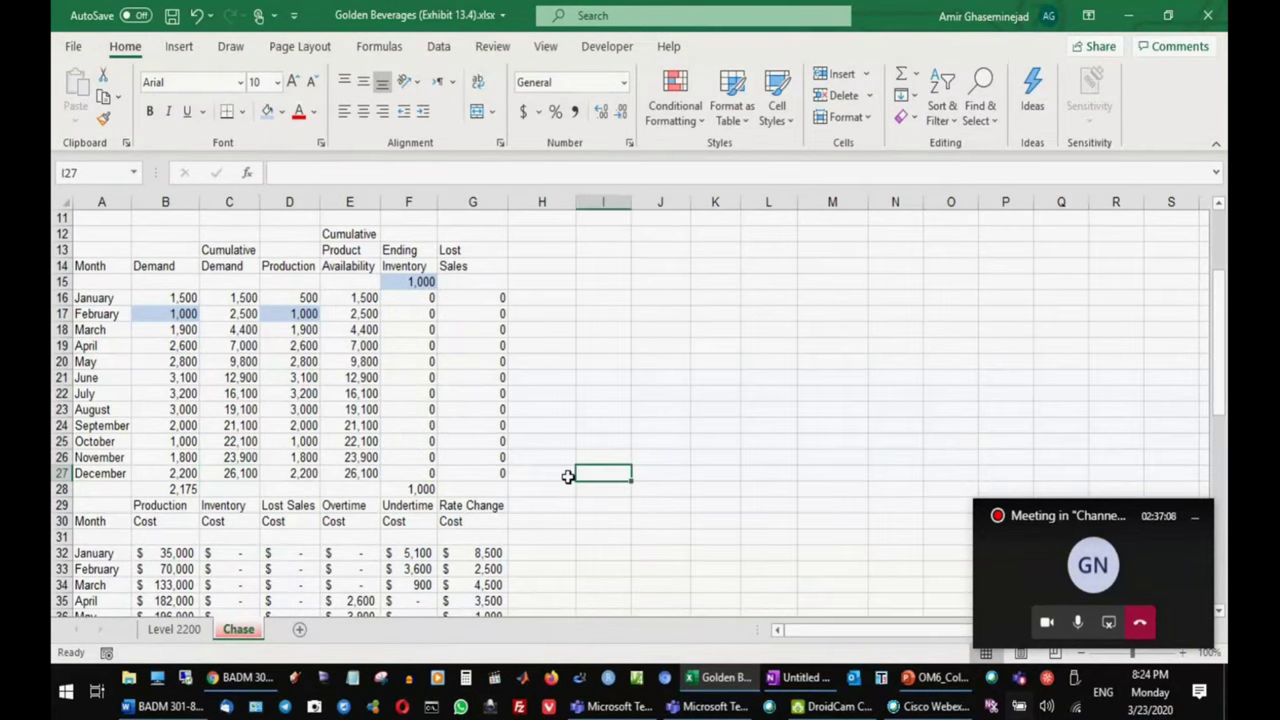
left_click(562, 476)
type("re")
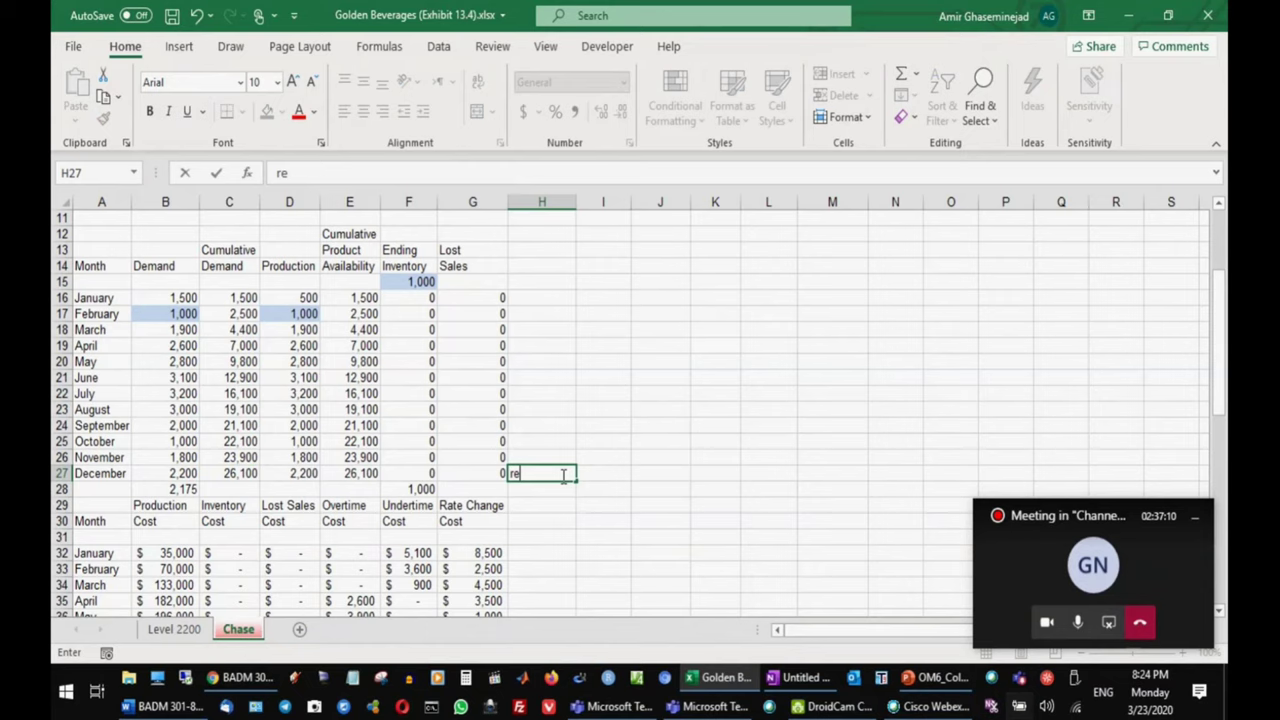
type("venue")
key("Tab")
type("=")
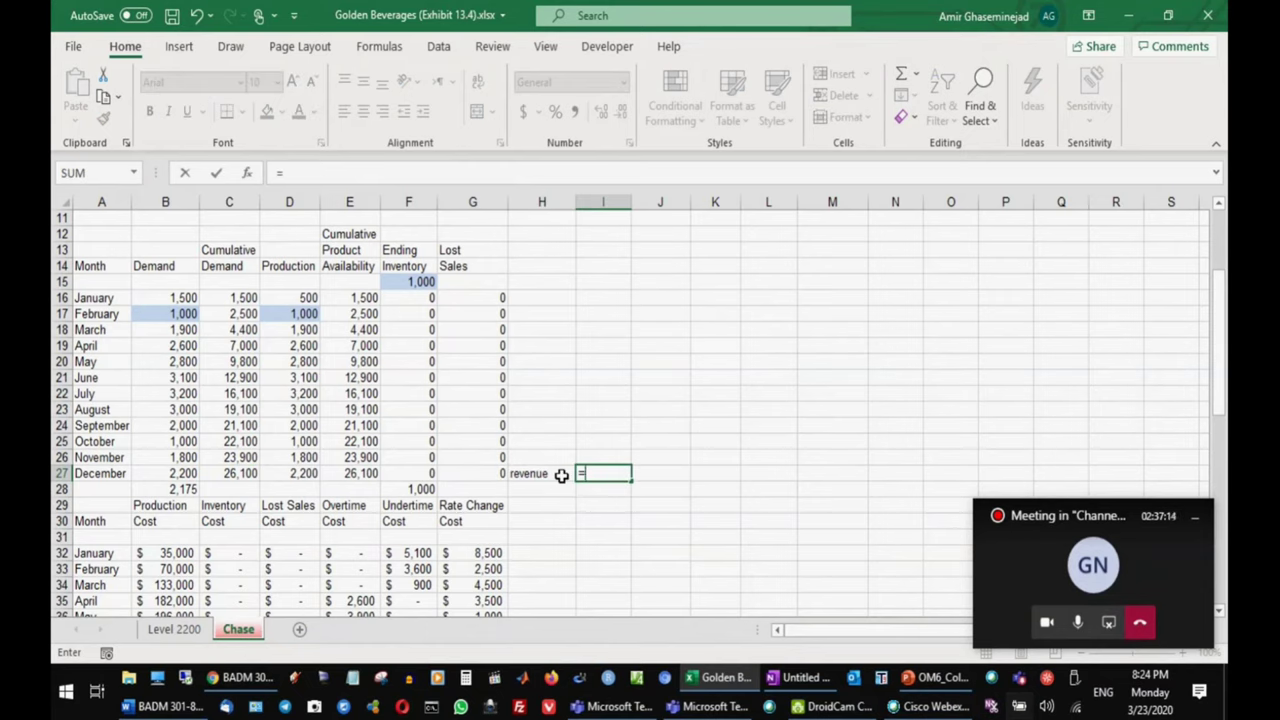
left_click(237, 477)
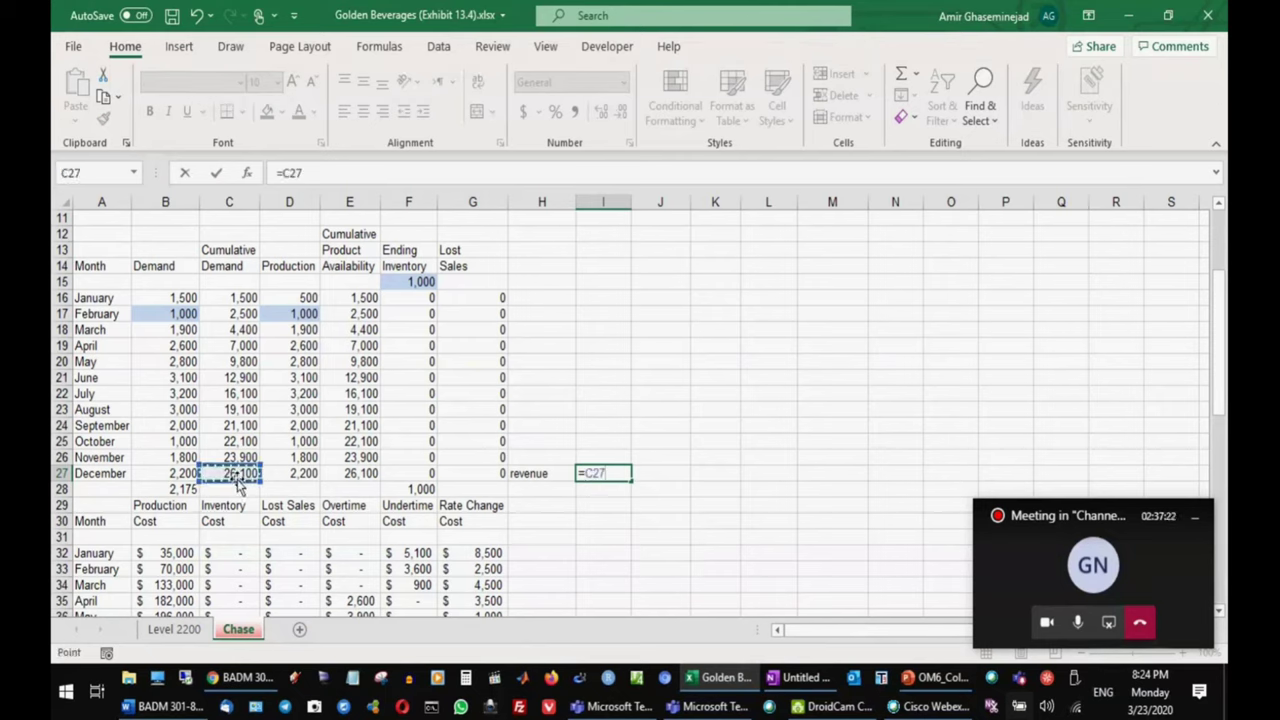
type("*160")
key("Return")
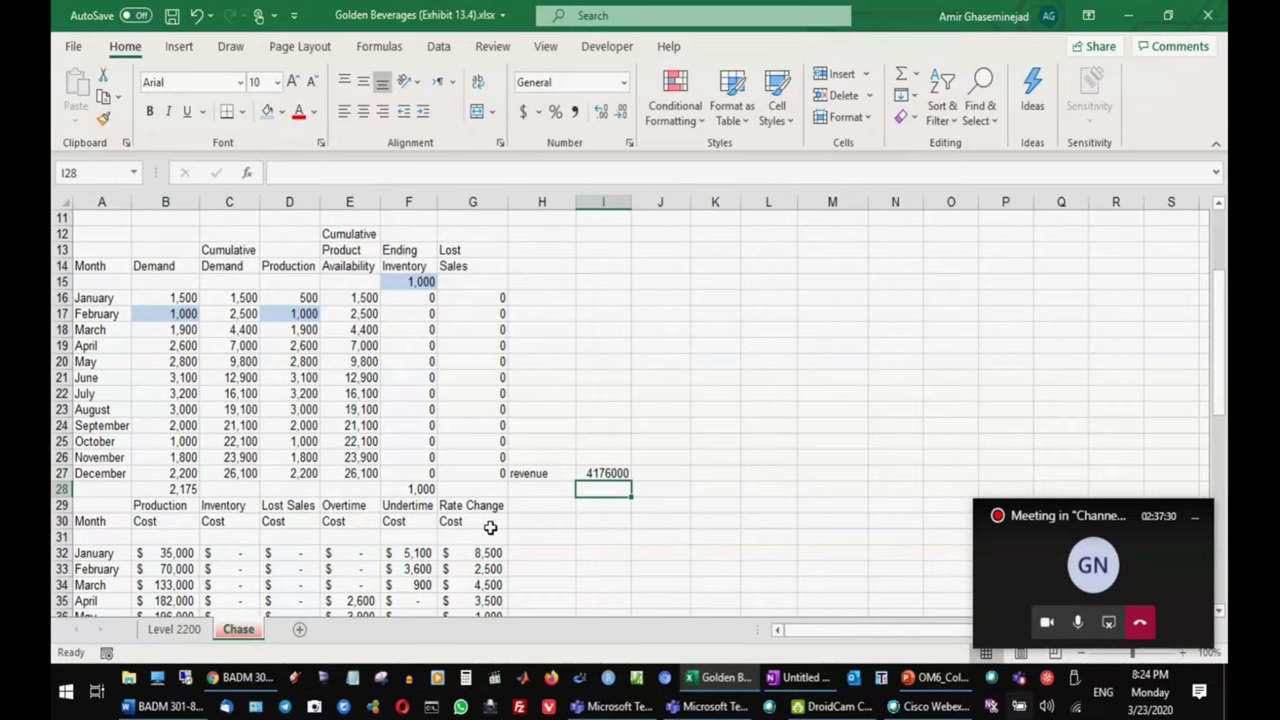
- Label H28 "Profit" and calculate it in I28 as revenue minus total cost with =I27-B46
left_click(541, 490)
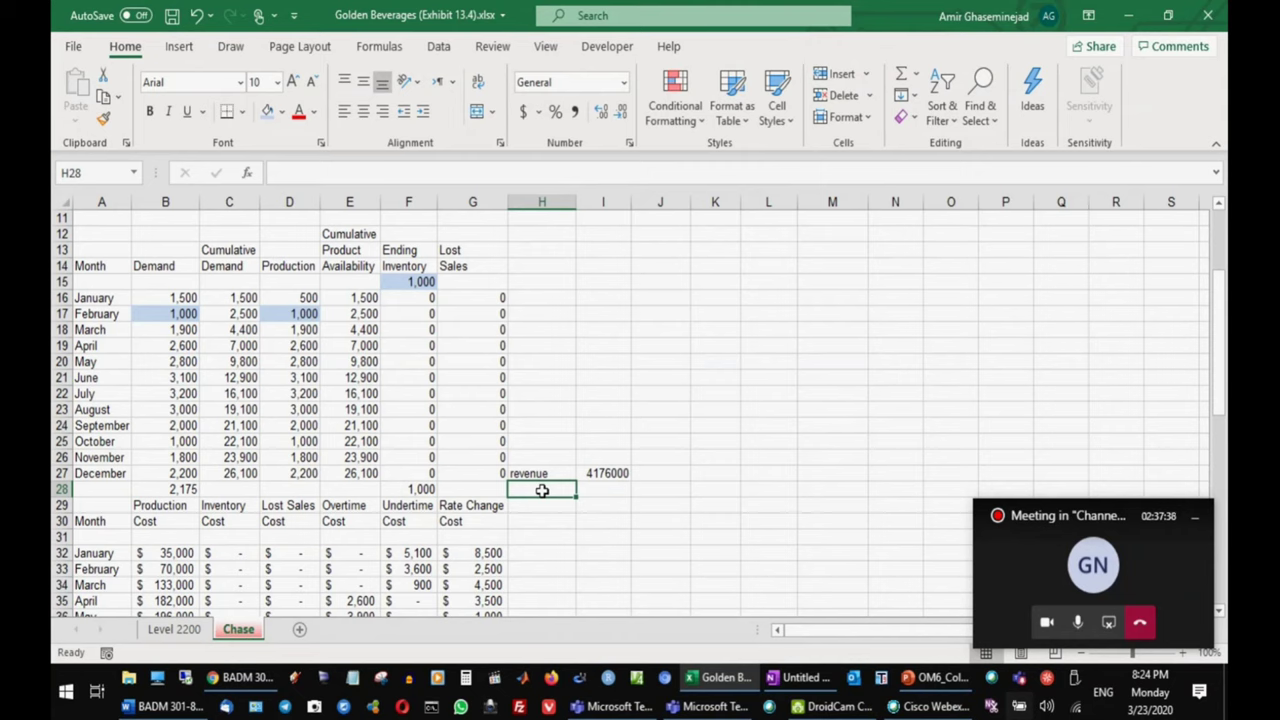
type("Profit")
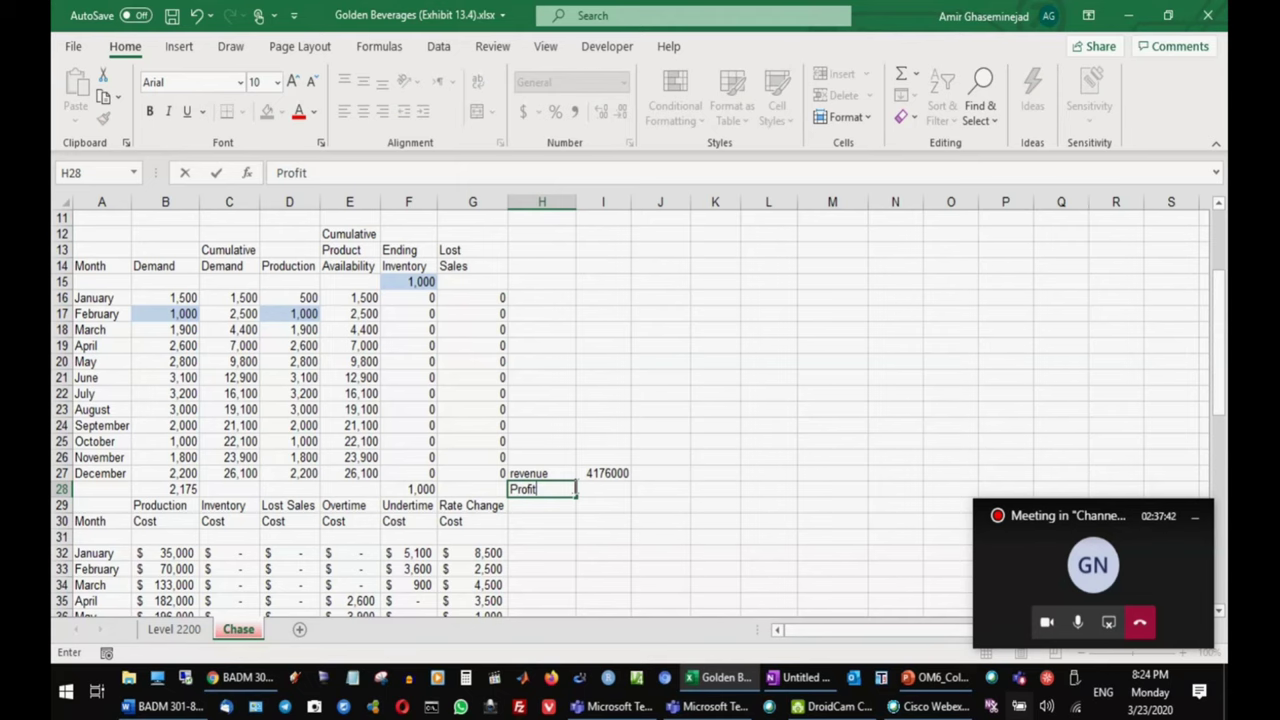
left_click(598, 489)
type("=")
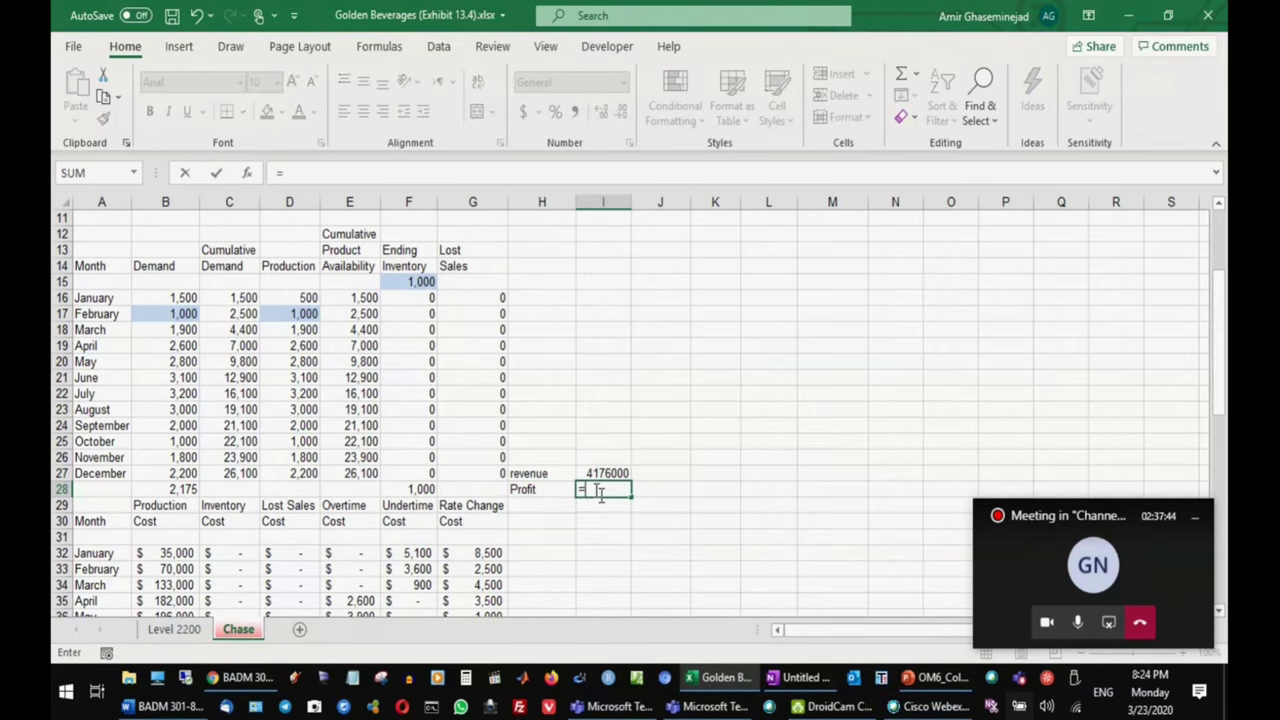
left_click(603, 473)
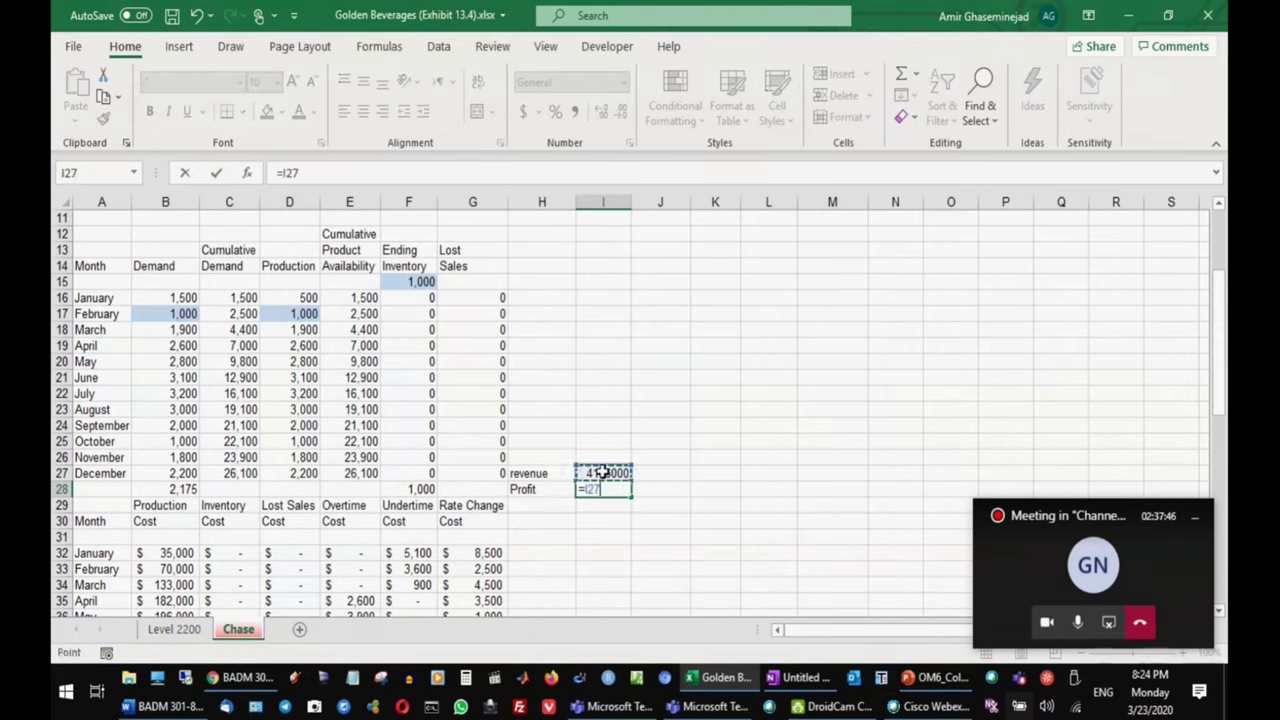
left_click(1220, 322)
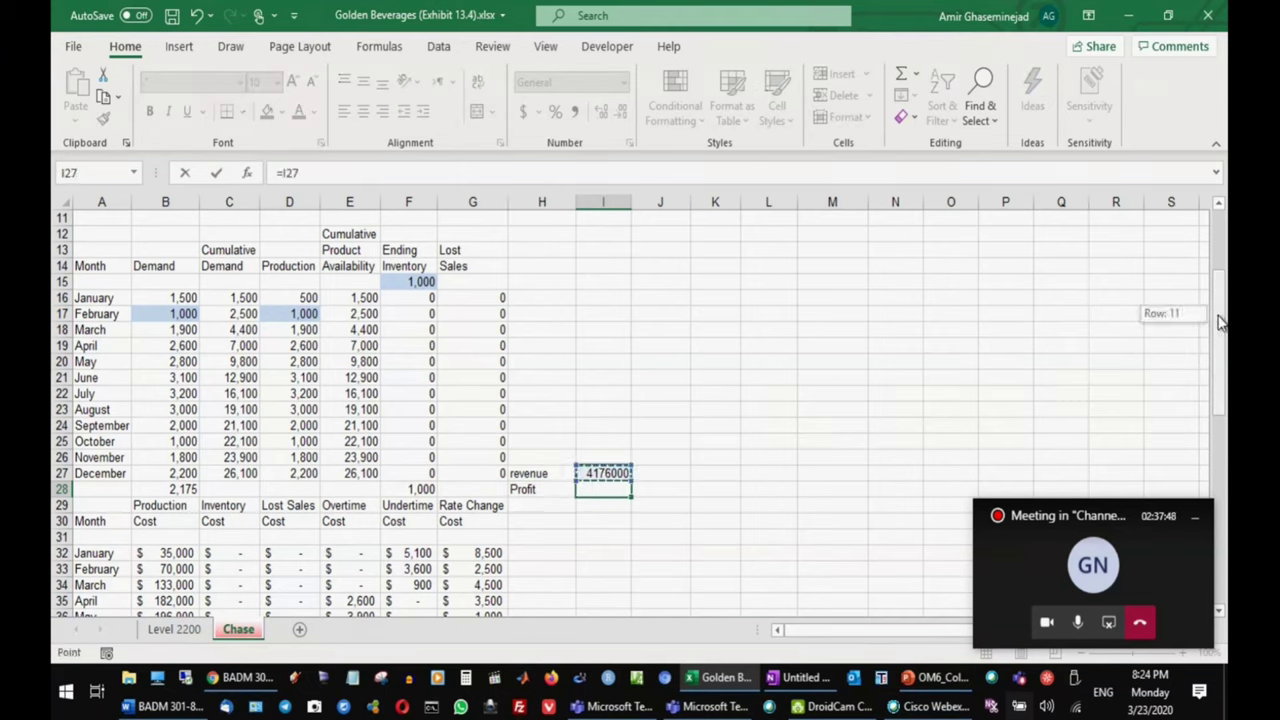
left_click_drag(1220, 322, 1220, 397)
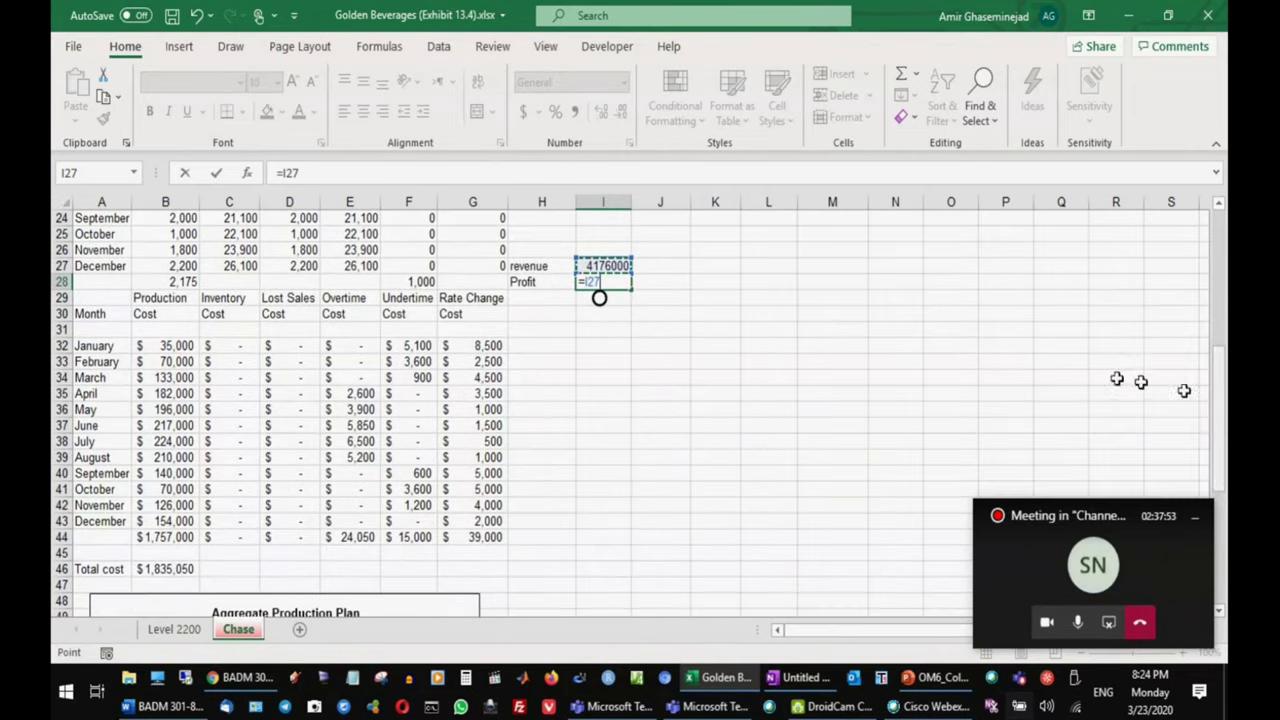
left_click(486, 173)
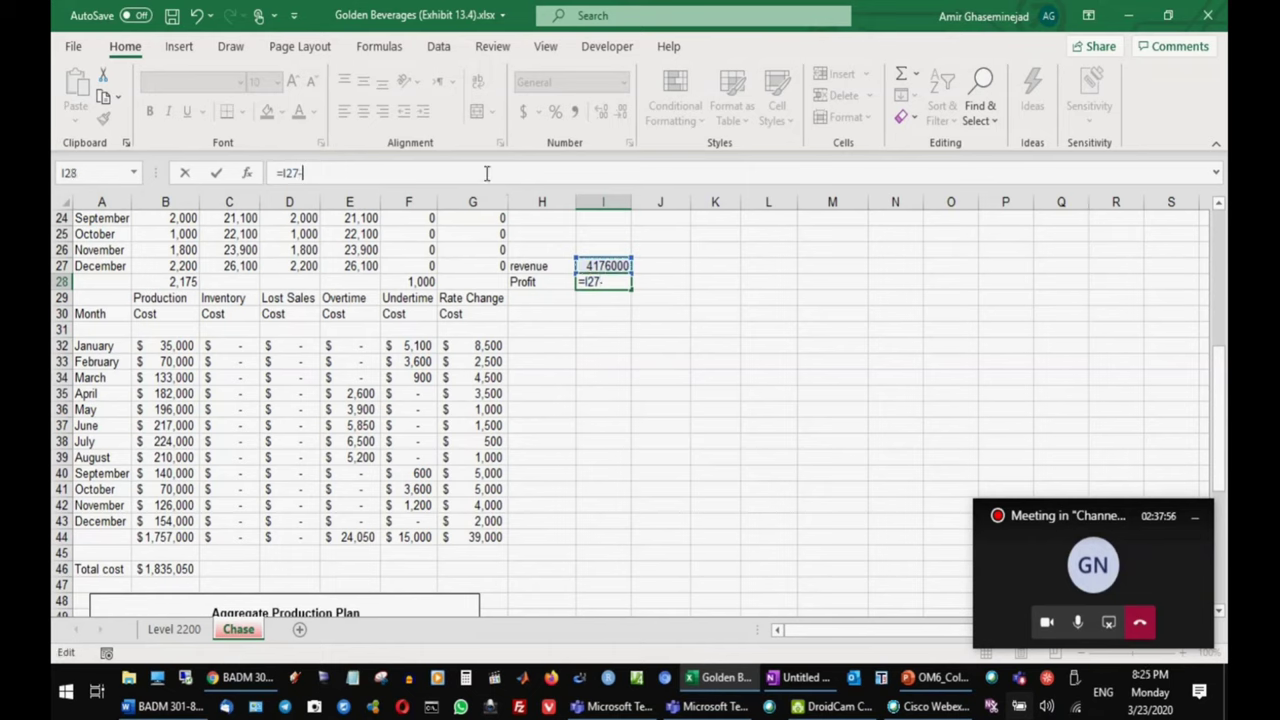
left_click(166, 568)
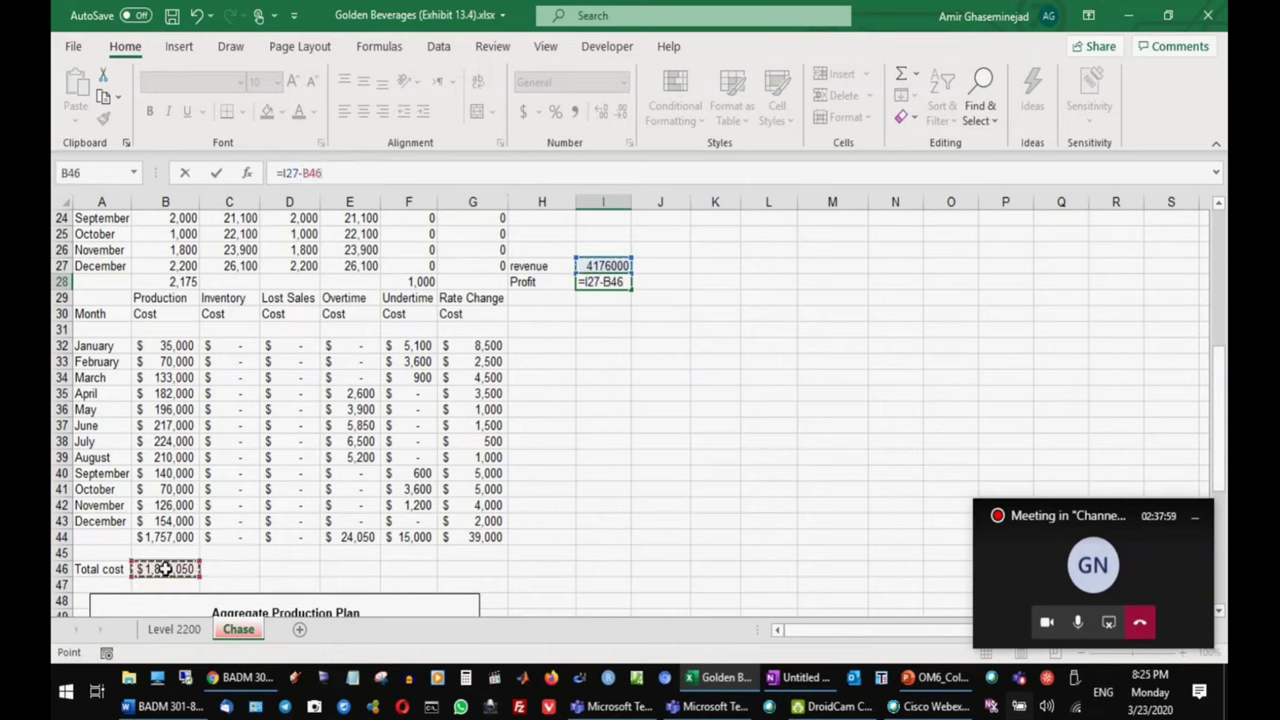
key("Return")
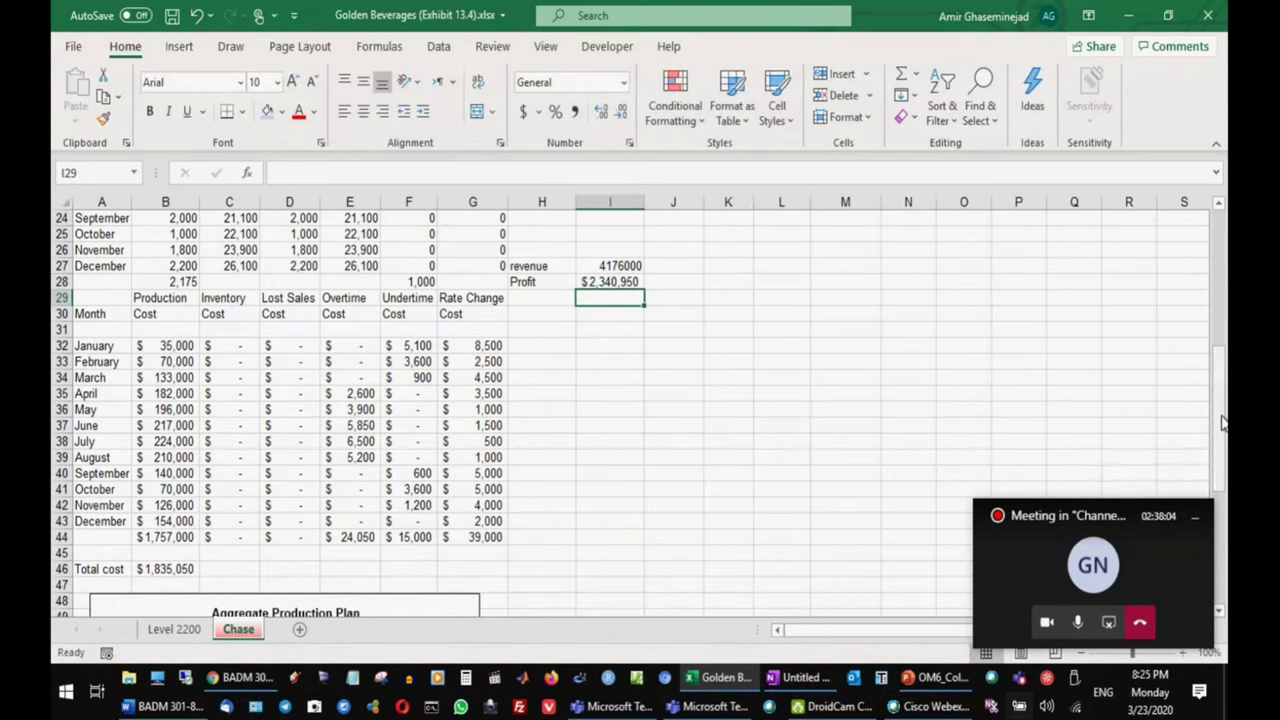
- Compare the profit on the Level 2200 sheet with the profit on the Chase sheet
left_click_drag(1222, 422, 1224, 370)
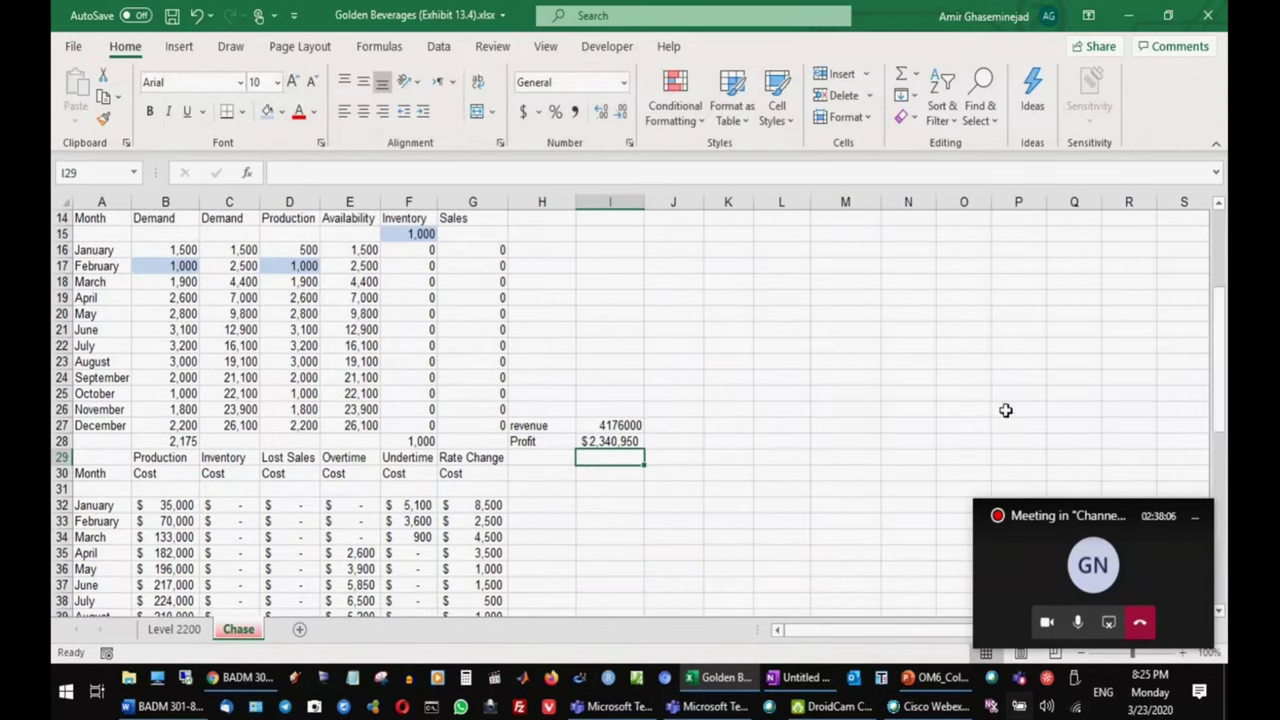
left_click(180, 630)
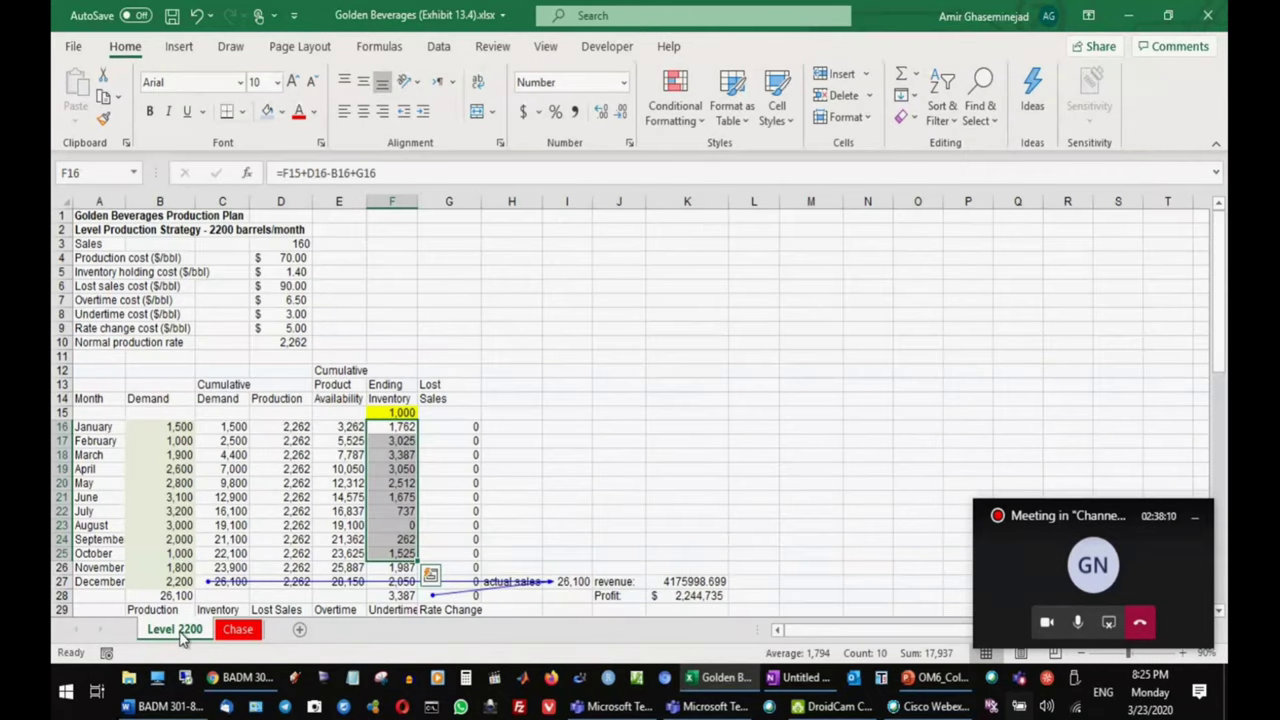
left_click(234, 632)
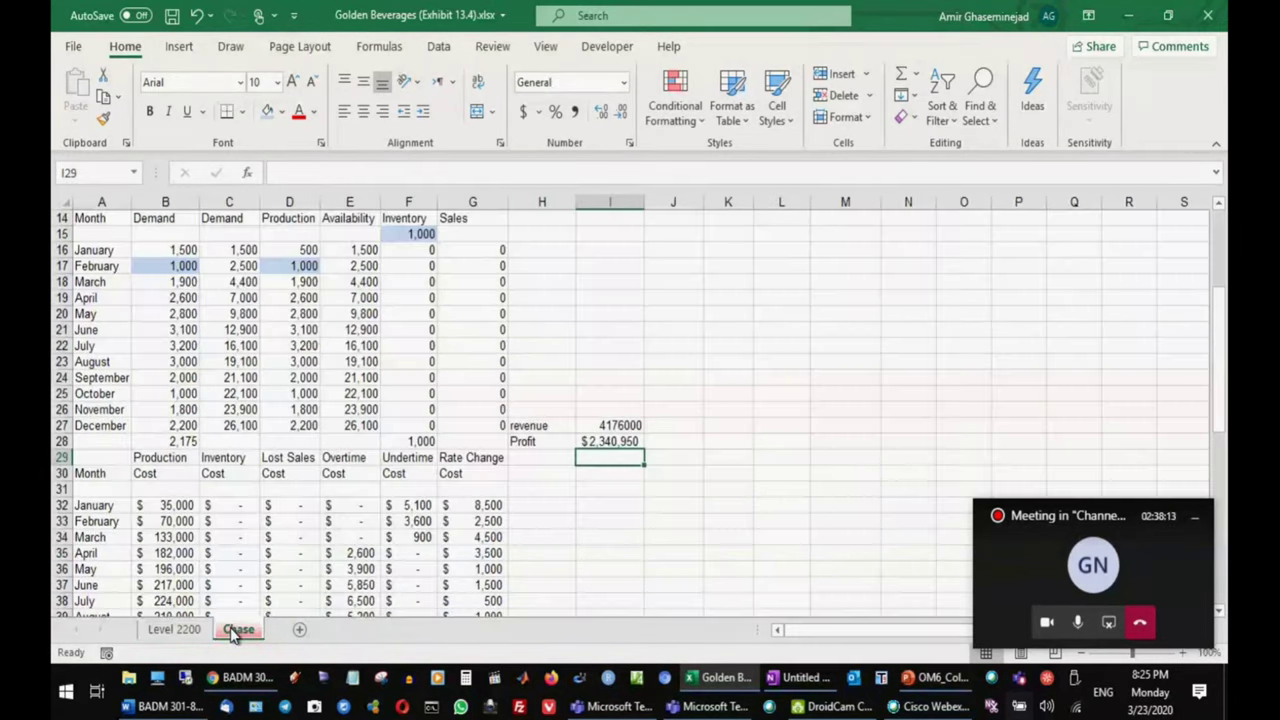
left_click(168, 636)
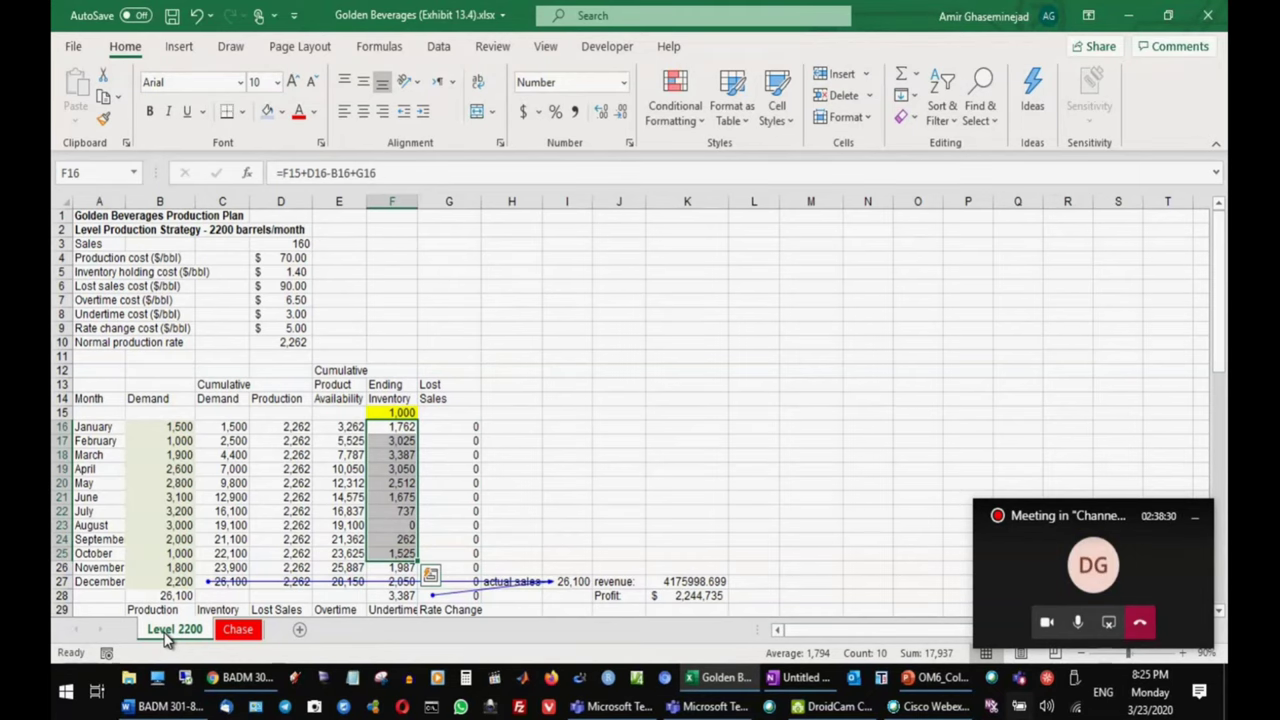
left_click(240, 629)
- Check the revenue formula in I27 on the Chase sheet without changing it
left_click(614, 423)
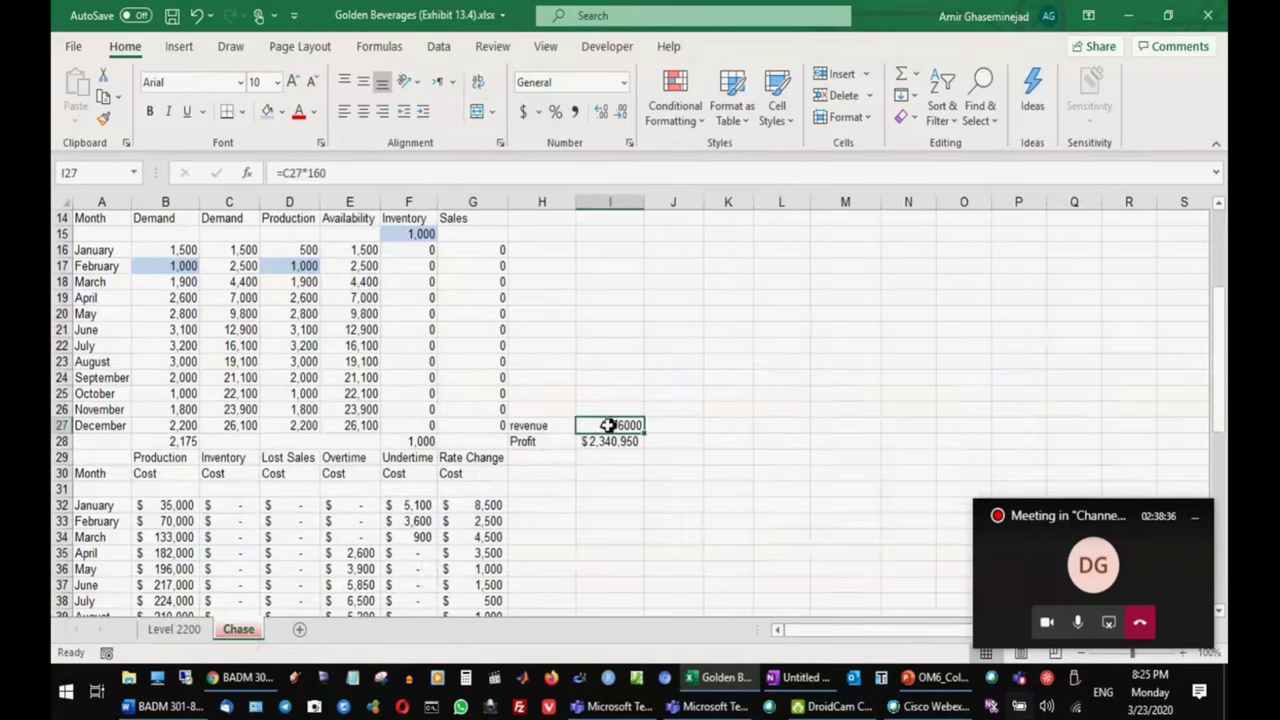
double_click(612, 425)
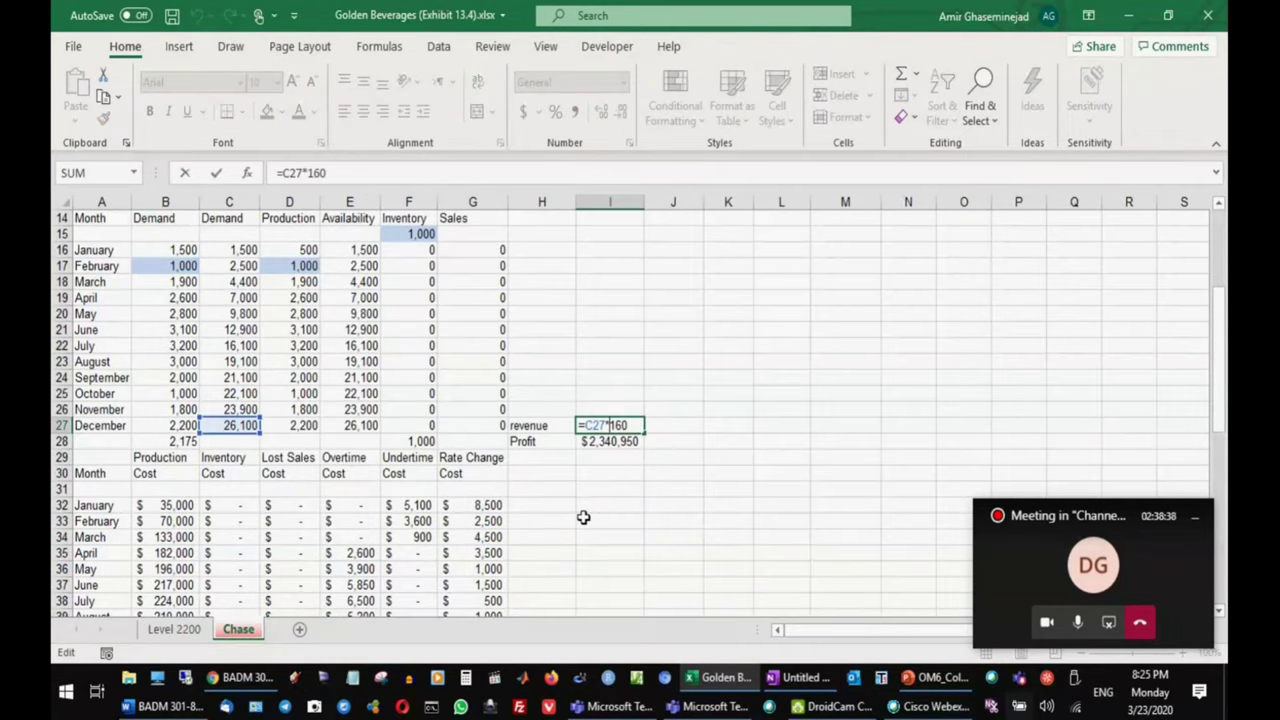
left_click(598, 442)
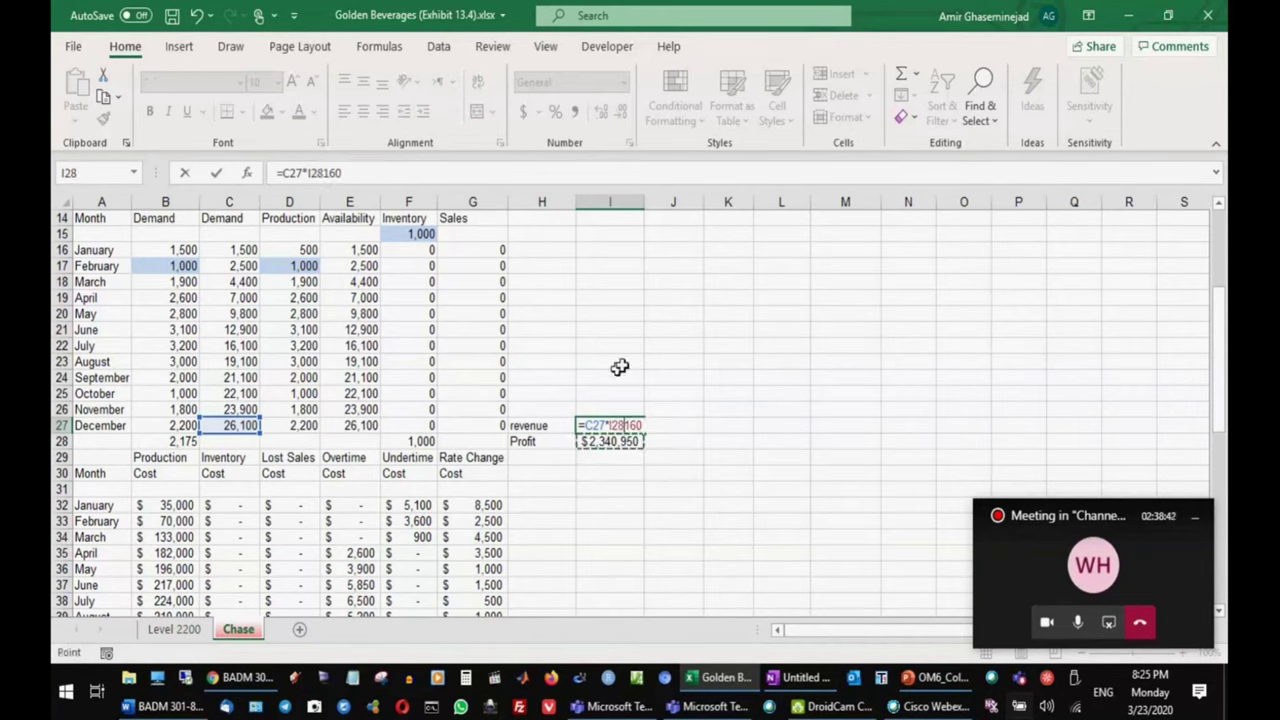
key("Escape")
- Trace the precedents of the profit formula in I28 and check its references to revenue and total cost
left_click(598, 441)
type("=I27-B46")
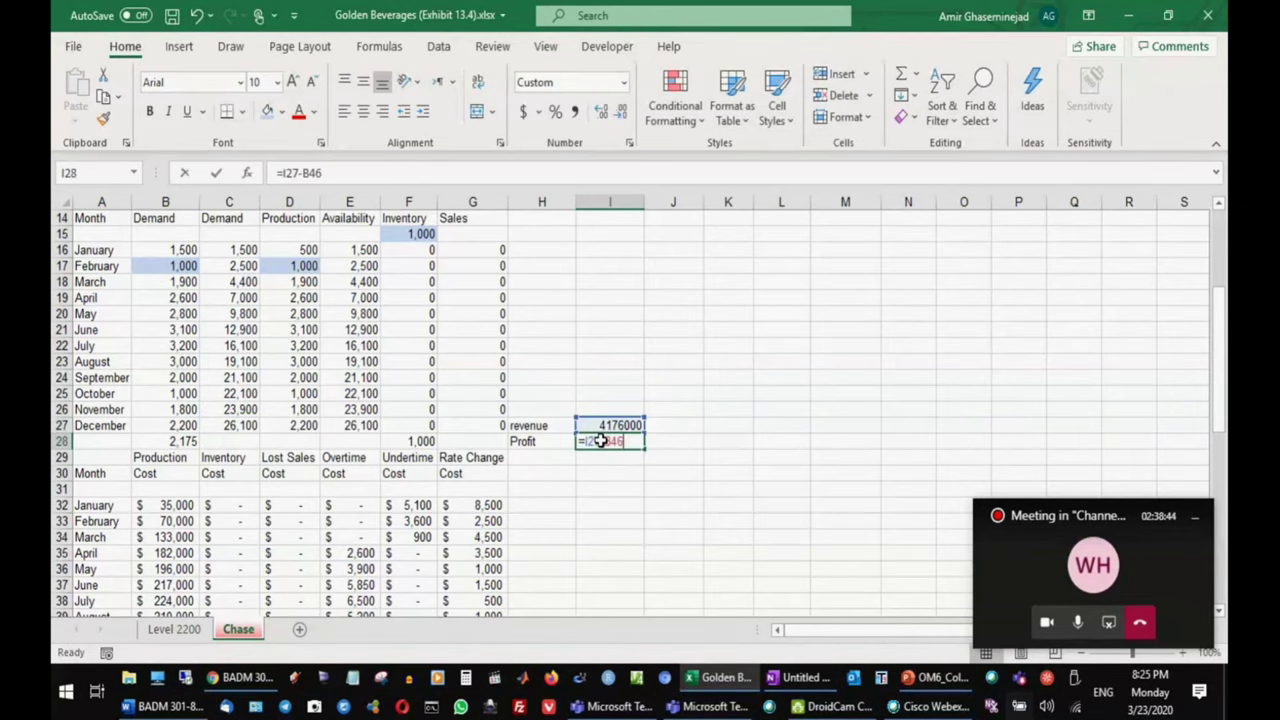
left_click(379, 46)
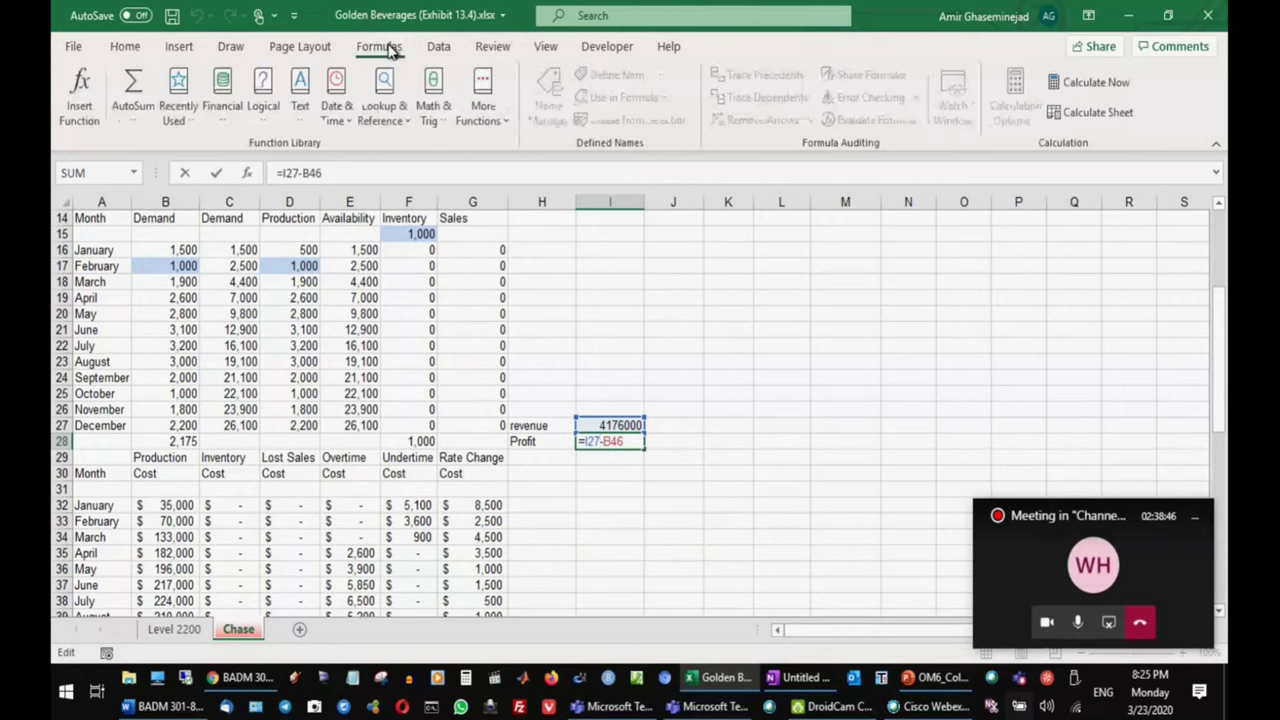
key("ctrl+Return")
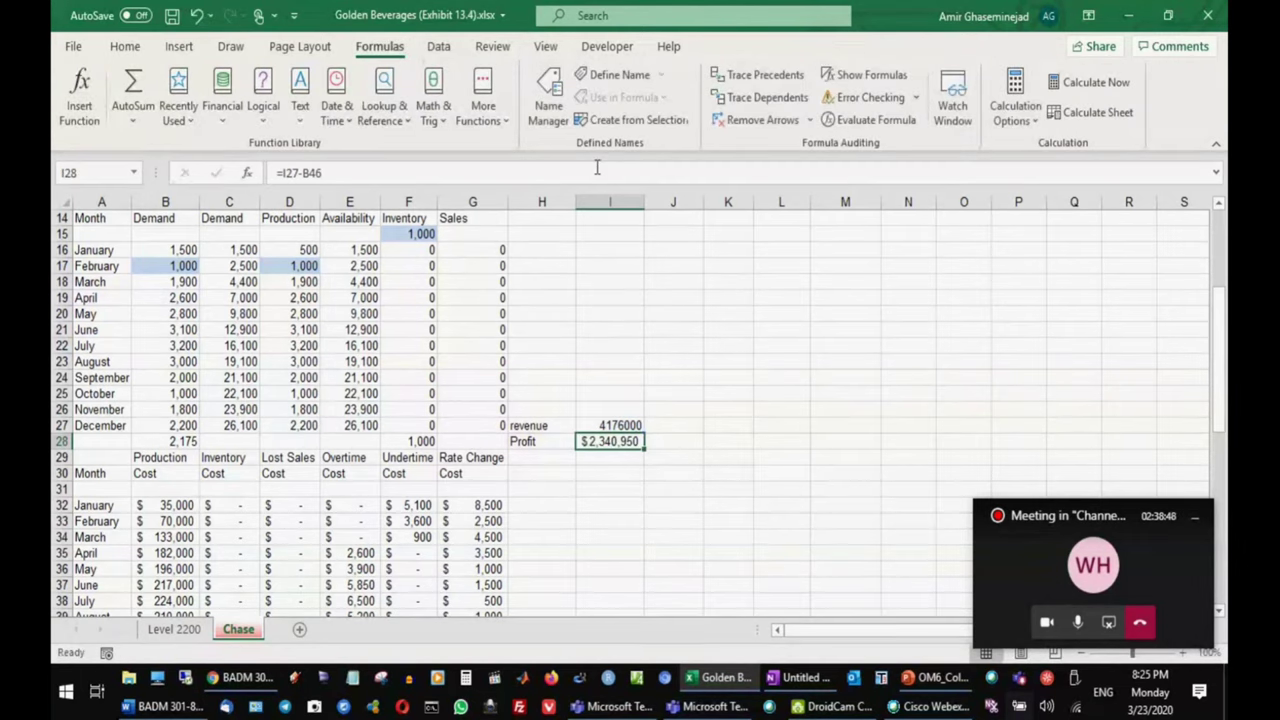
left_click(753, 79)
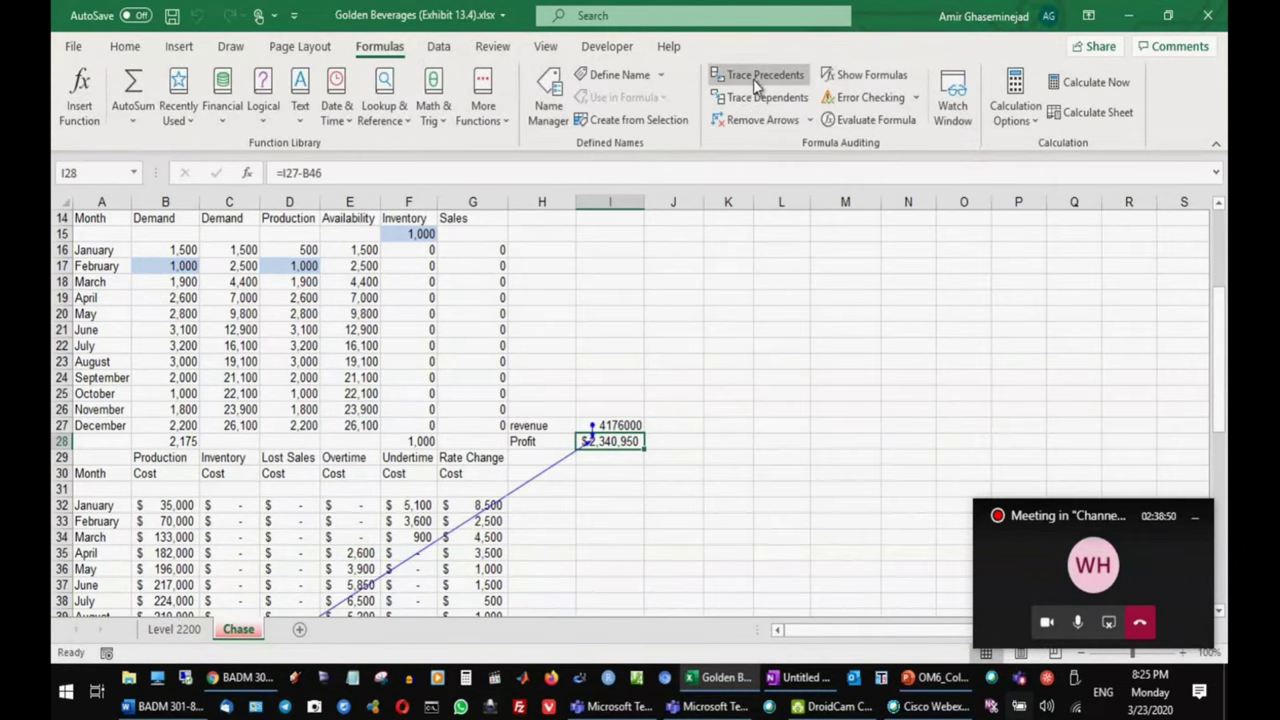
double_click(627, 443)
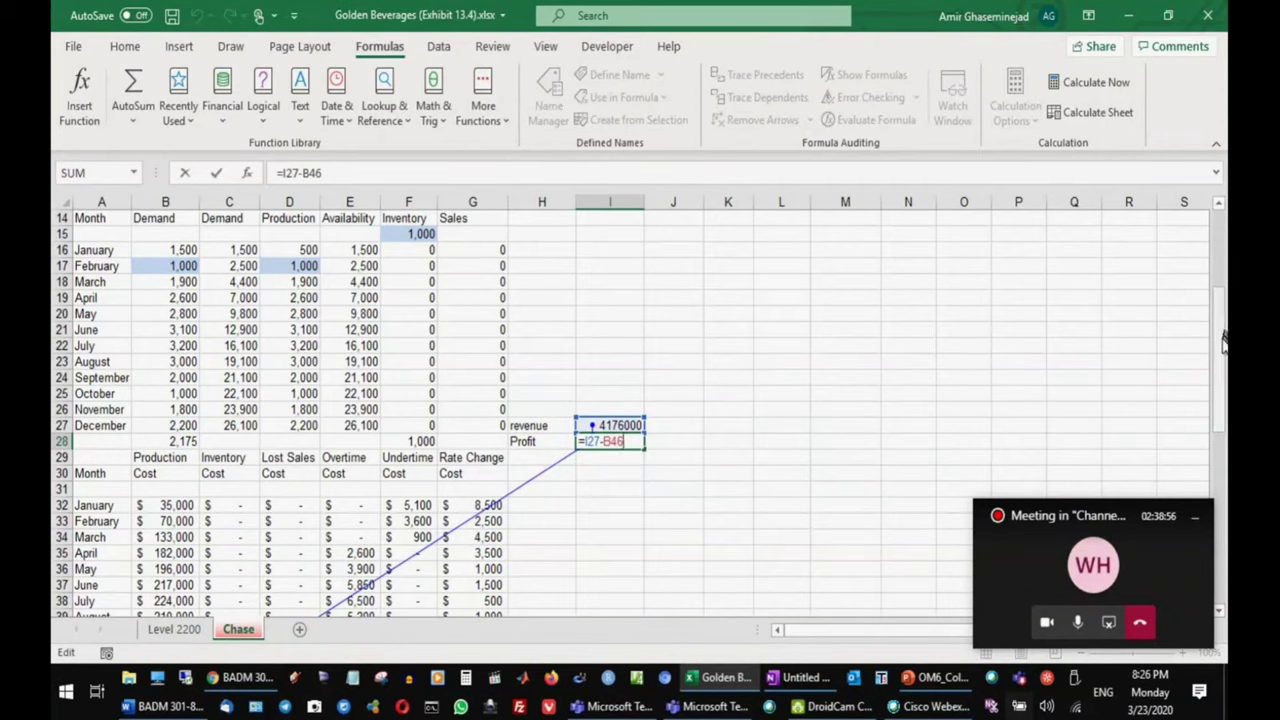
left_click_drag(1224, 340, 1224, 398)
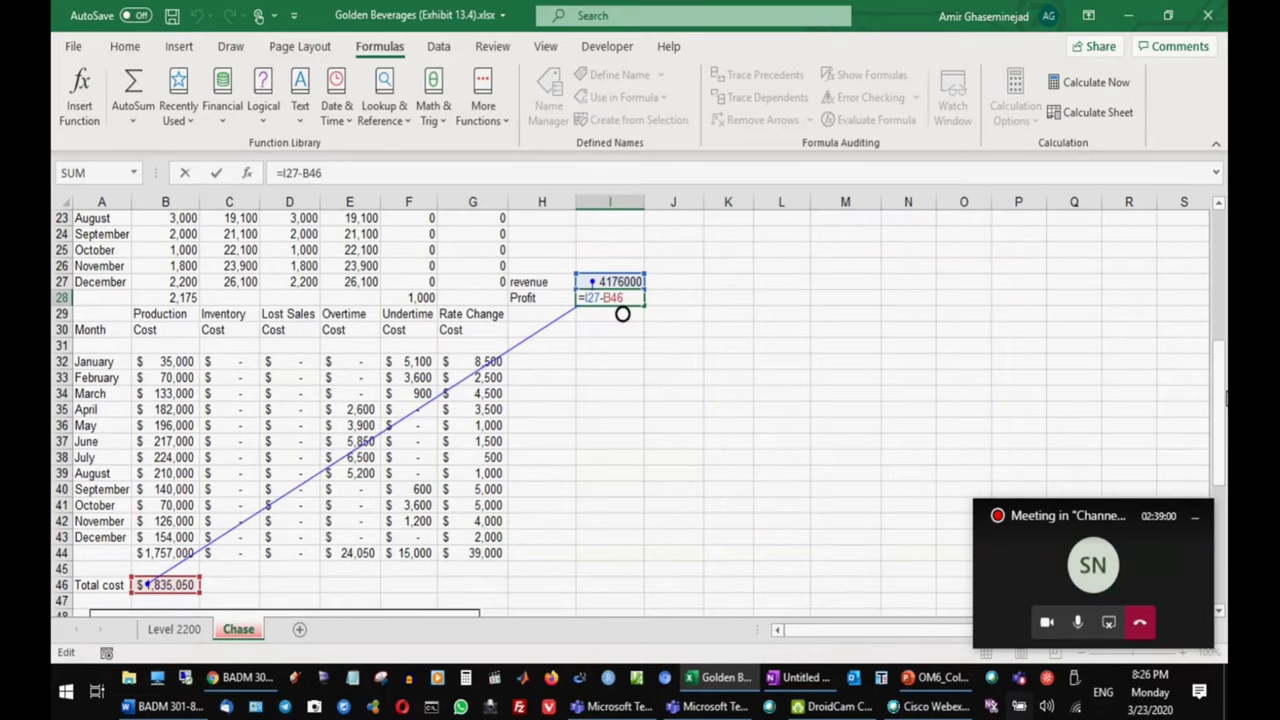
left_click(728, 298)
mouse_move(1220, 400)
left_mouse_down()
mouse_move(1220, 340)
mouse_move(1218, 422)
mouse_move(1218, 376)
left_mouse_up()
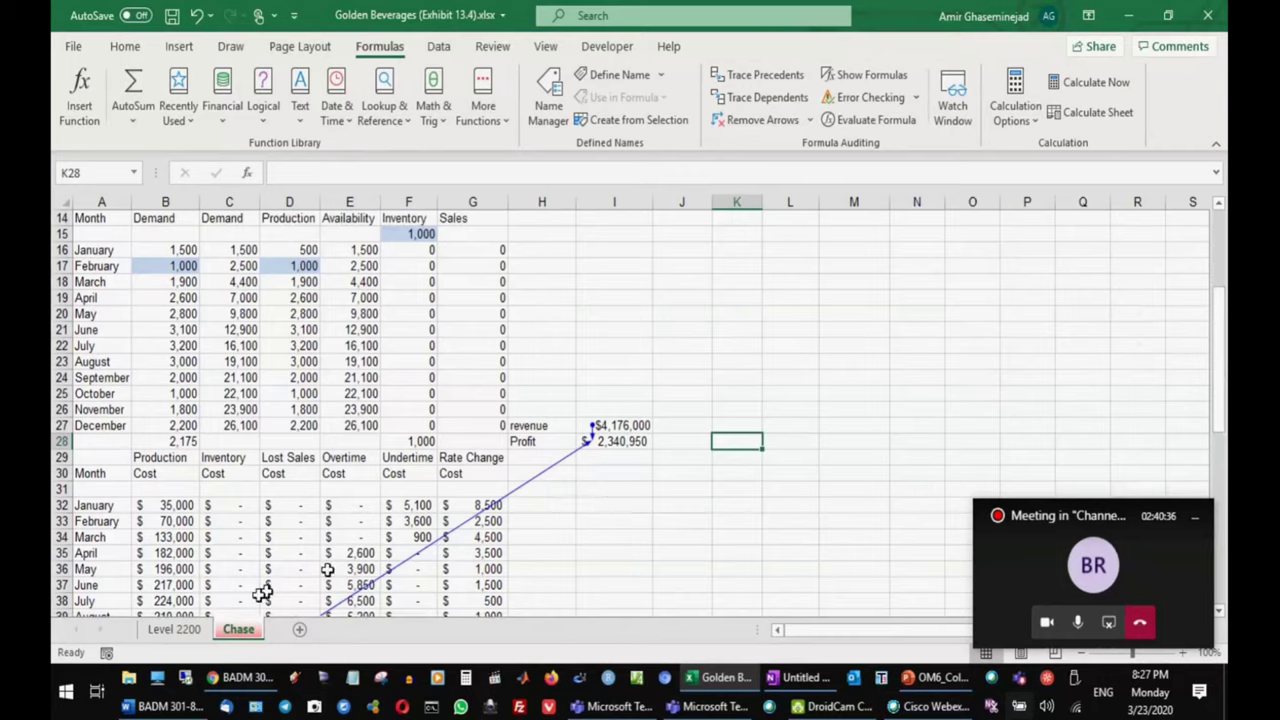
- Set the inventory holding cost in D5 of the Level 2200 sheet to 0.4 and compare its profit with the Chase sheet
left_click(182, 636)
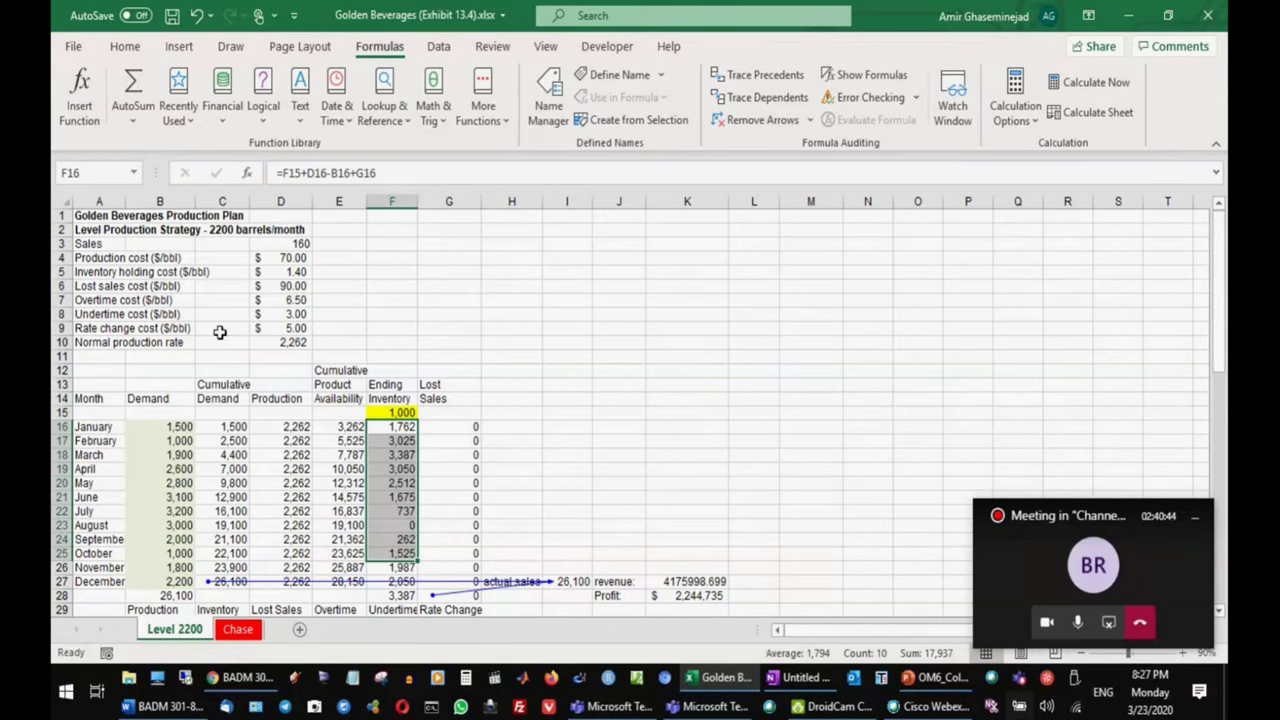
left_click(279, 276)
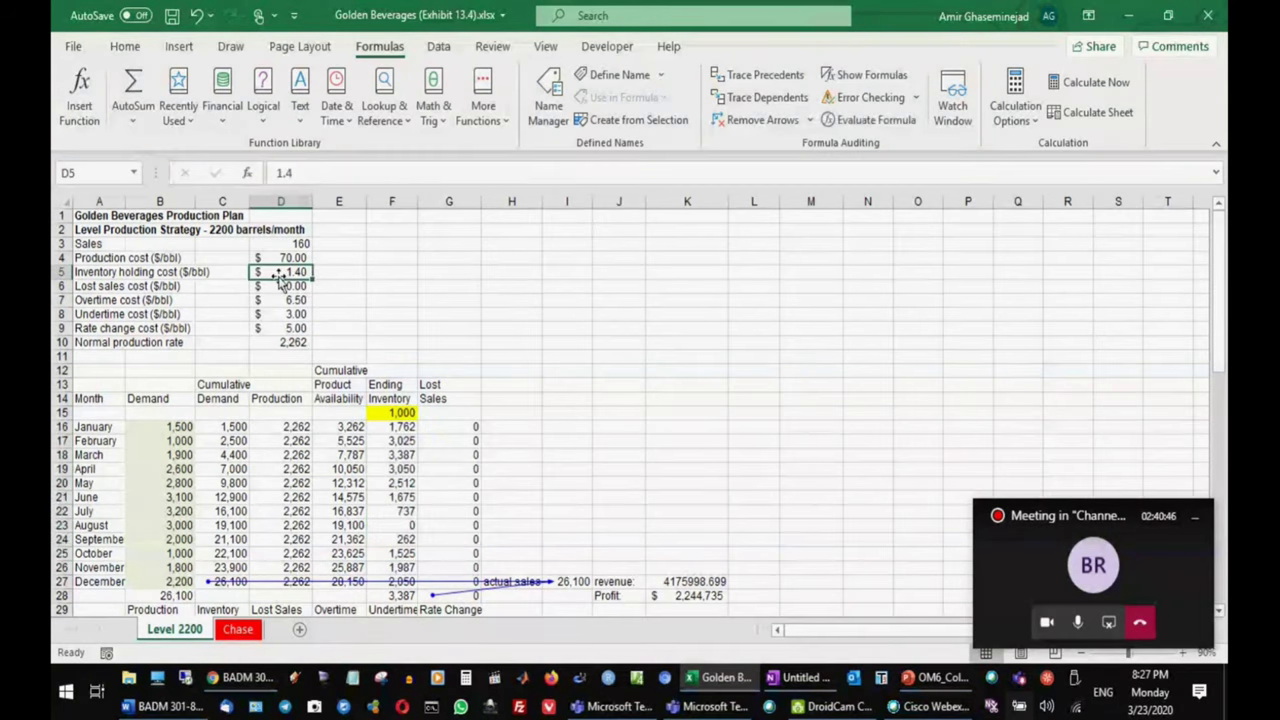
left_click(278, 173)
left_click(280, 173)
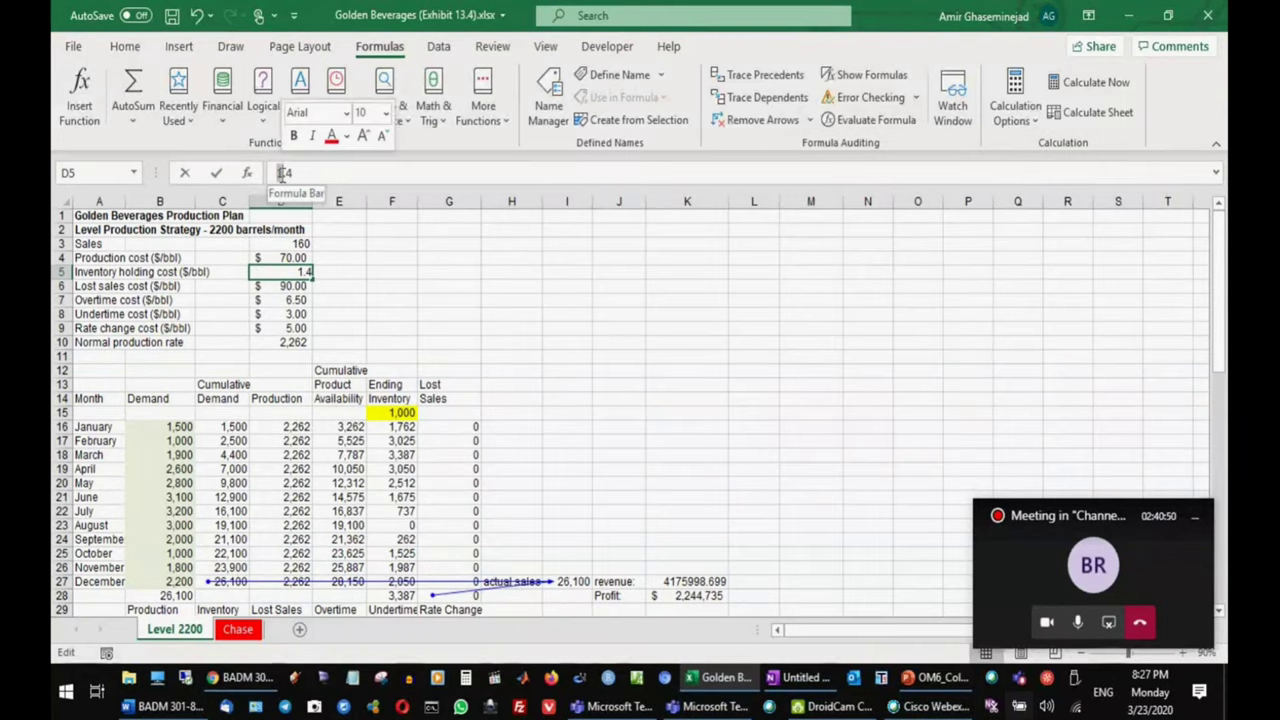
key("BackSpace")
type("0")
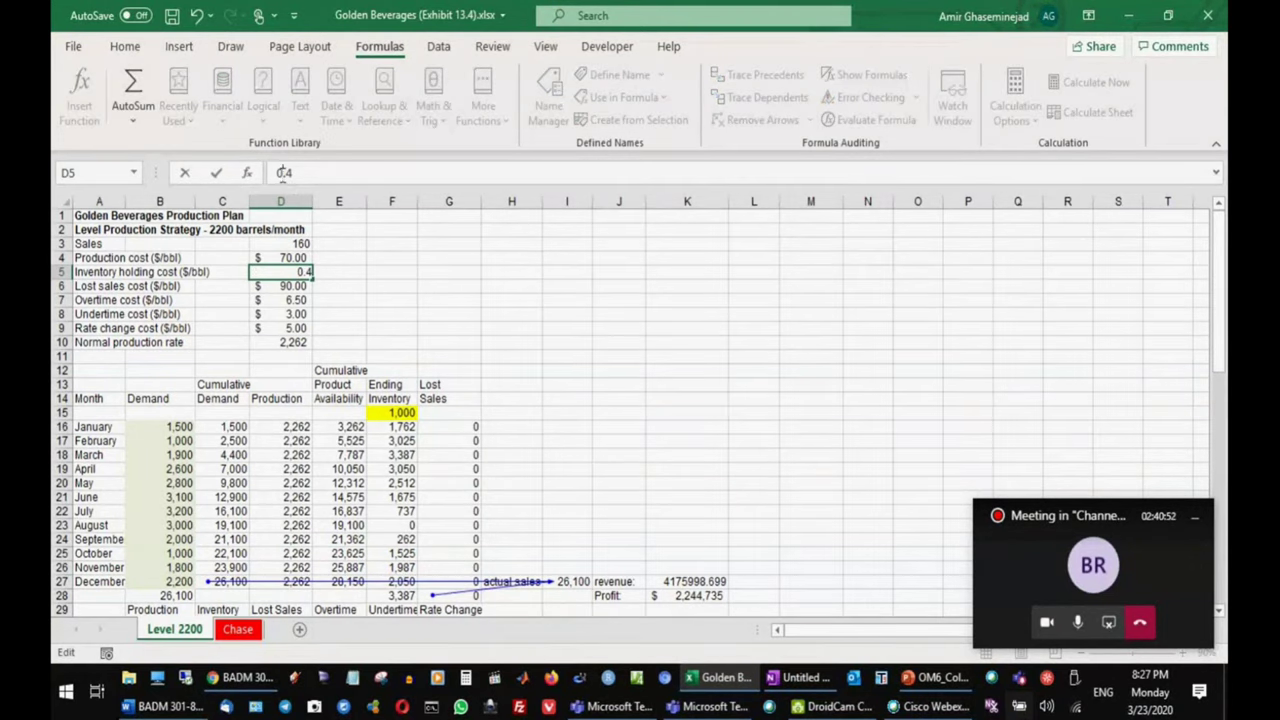
key("Return")
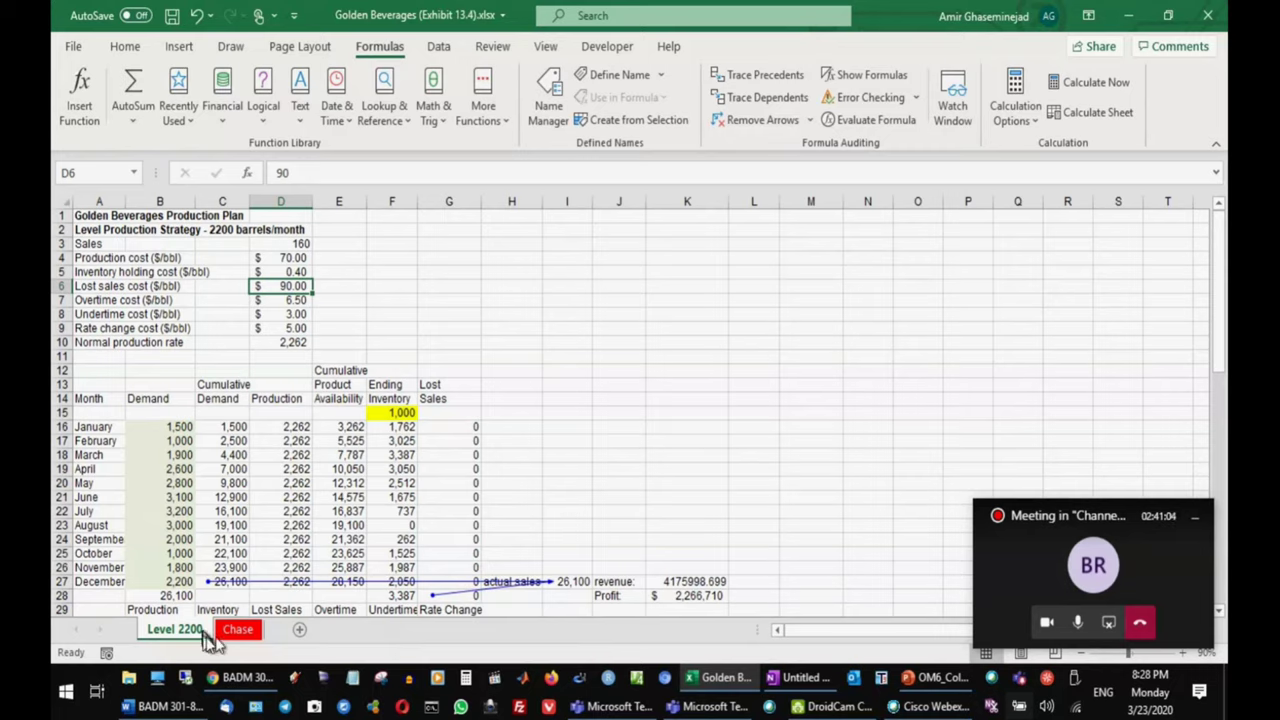
left_click(237, 631)
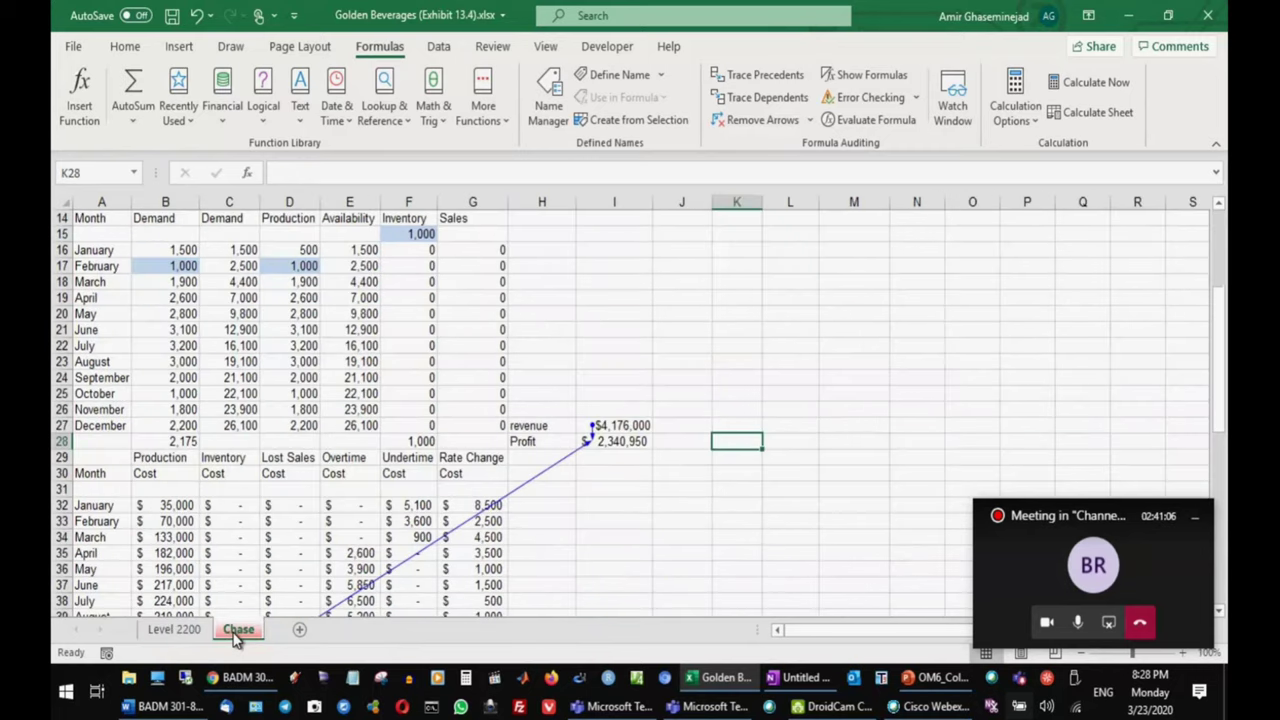
- Set the inventory holding cost in D5 of the Level 2200 sheet to 0.1 and compare its profit with the Chase sheet
left_click(181, 631)
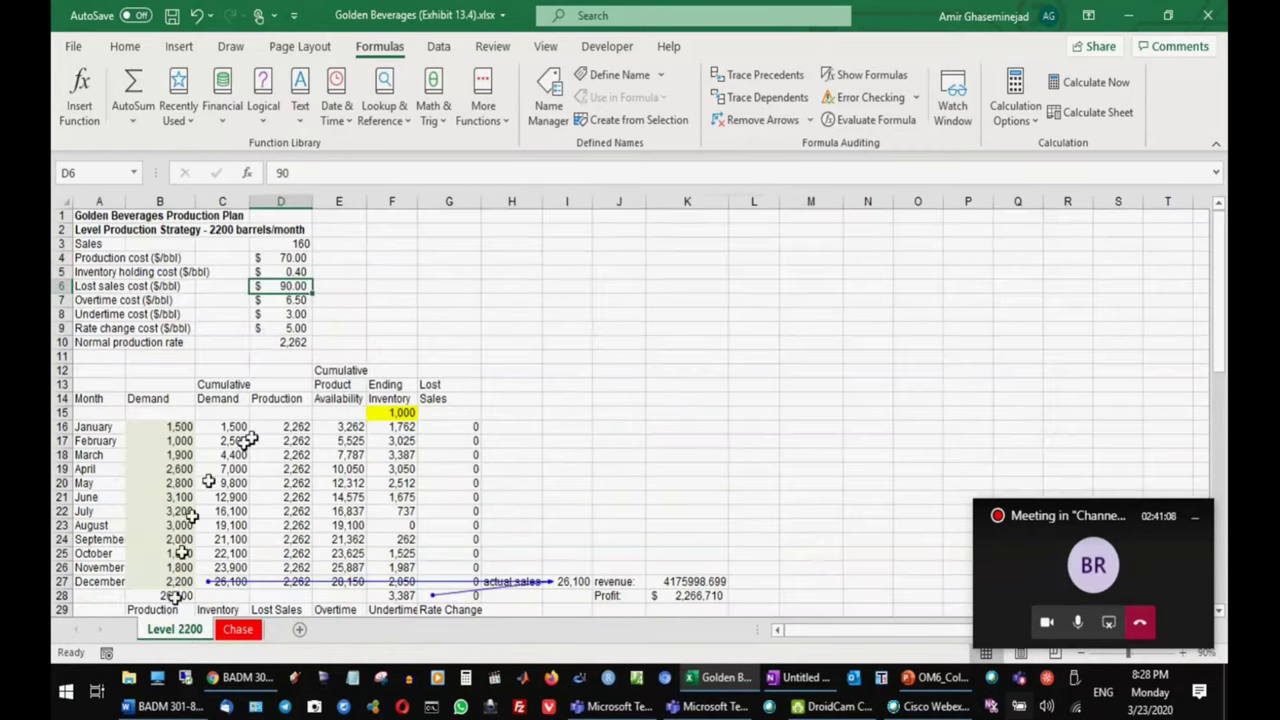
left_click(284, 272)
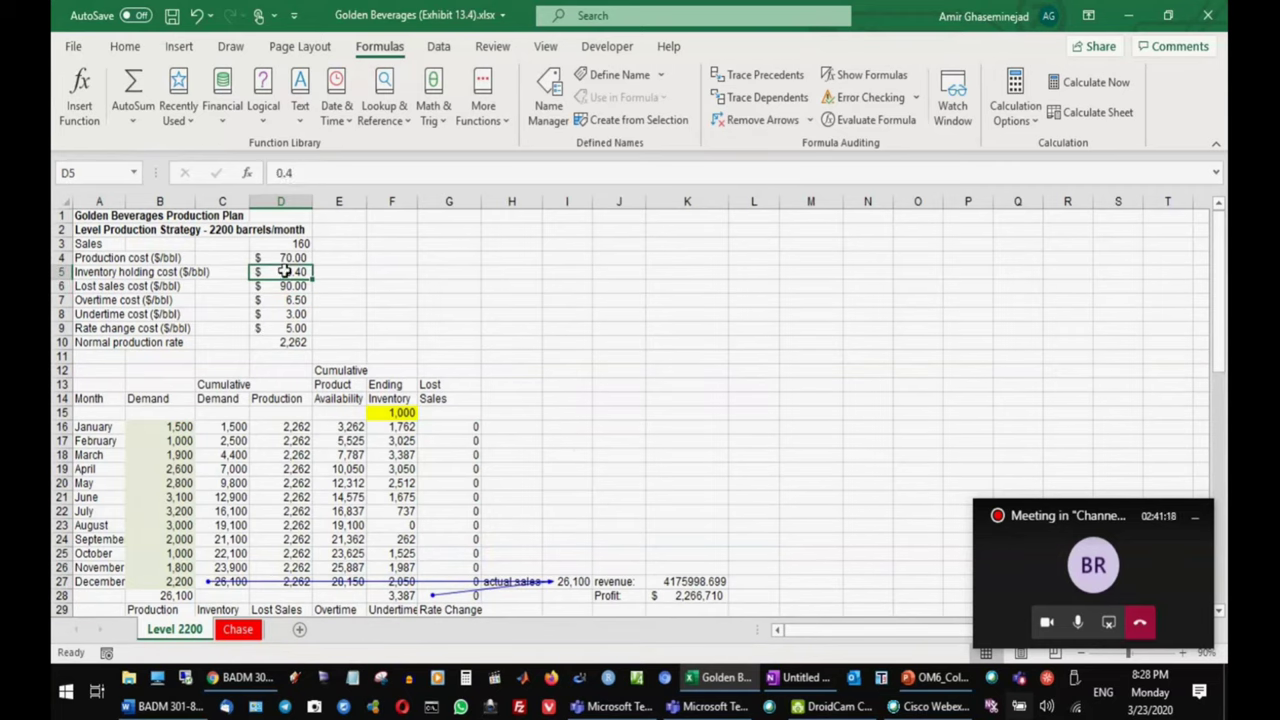
type(".1")
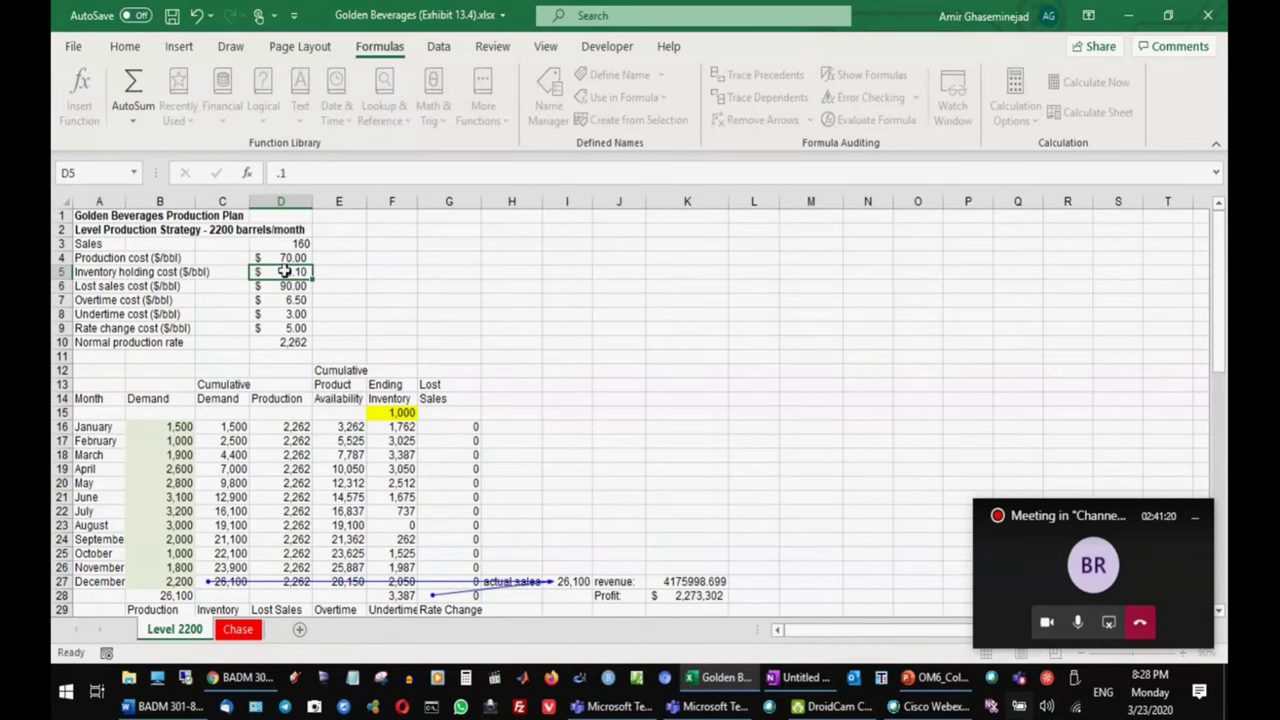
key("Return")
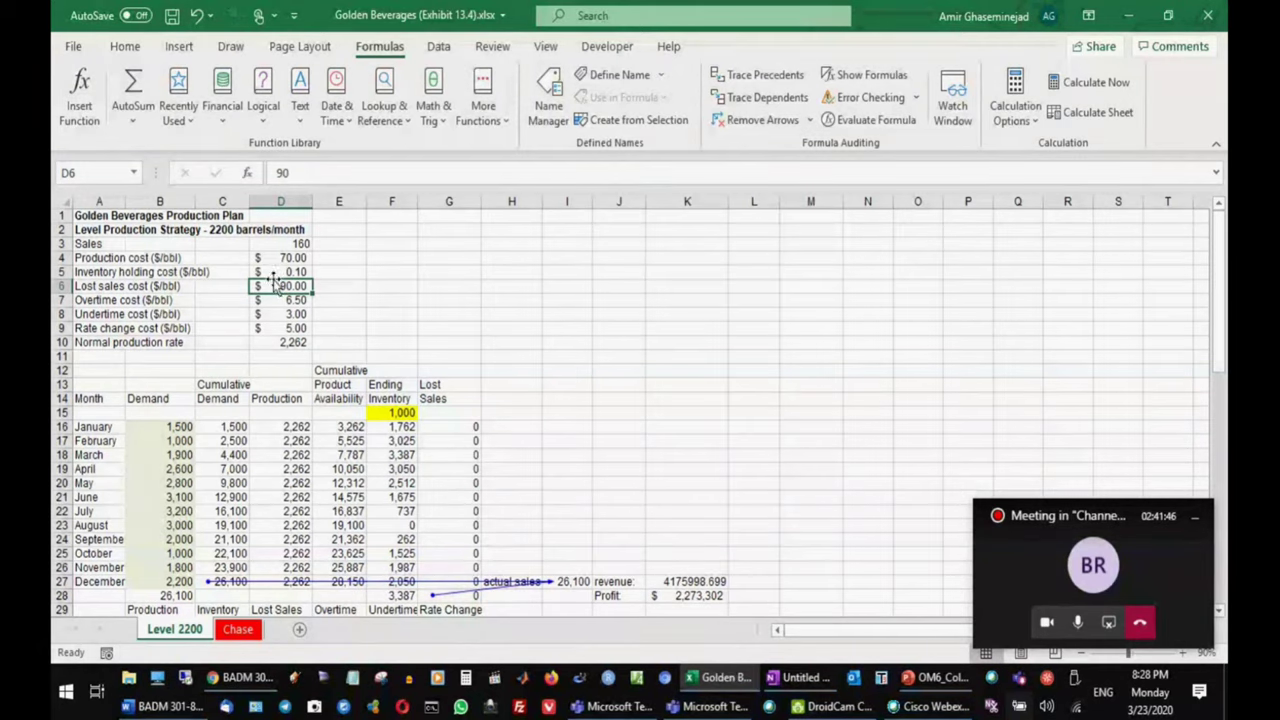
left_click(236, 629)
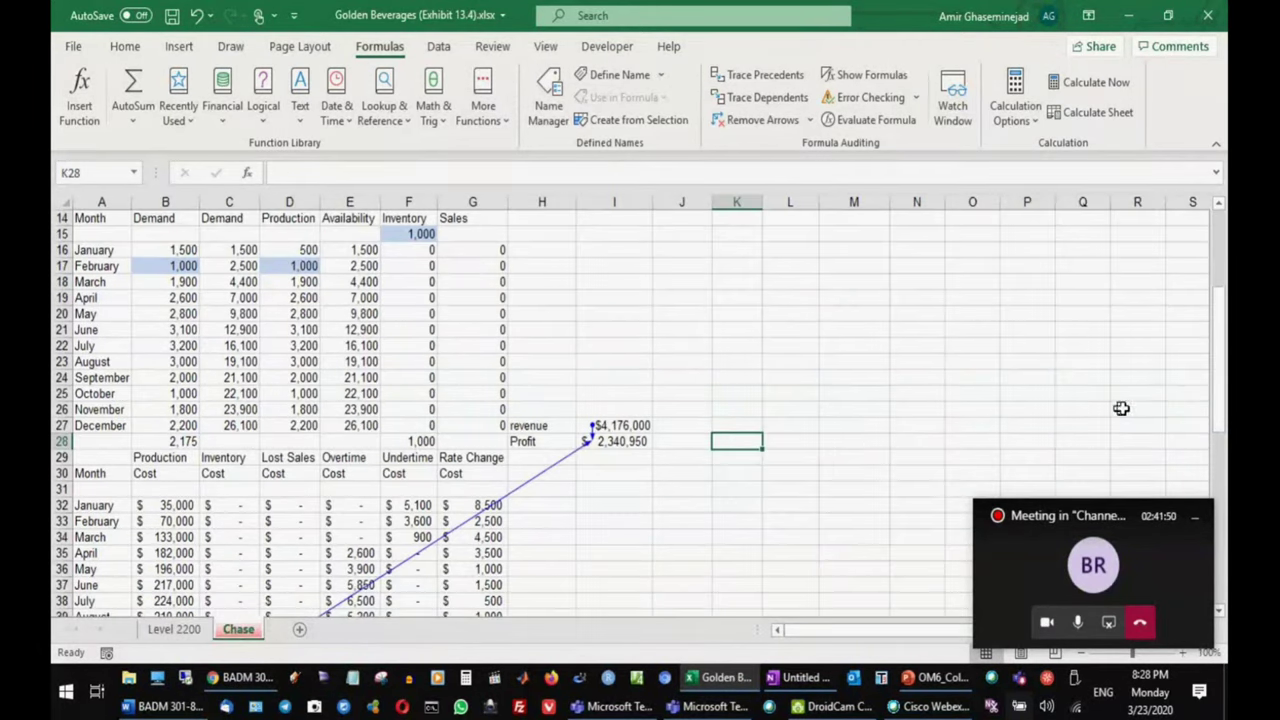
- Set the rate change cost in D9 of the Chase sheet to 10
left_click_drag(1218, 400, 1218, 287)
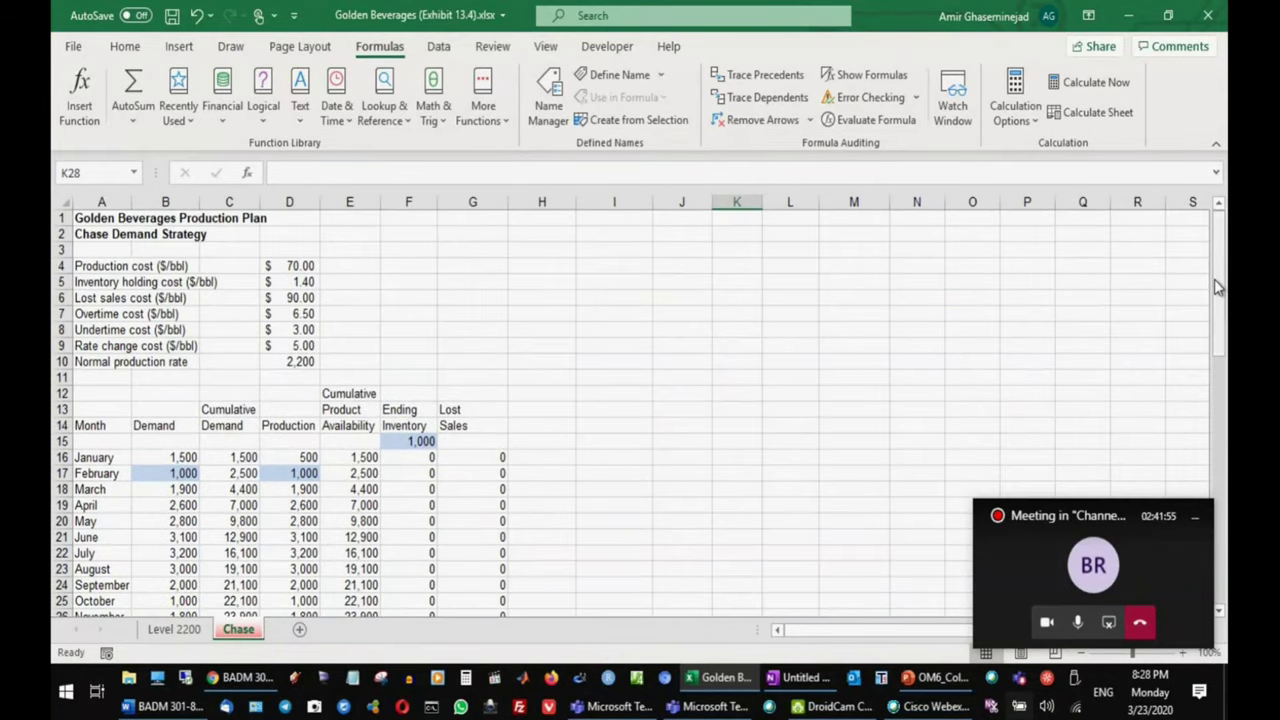
left_click(297, 354)
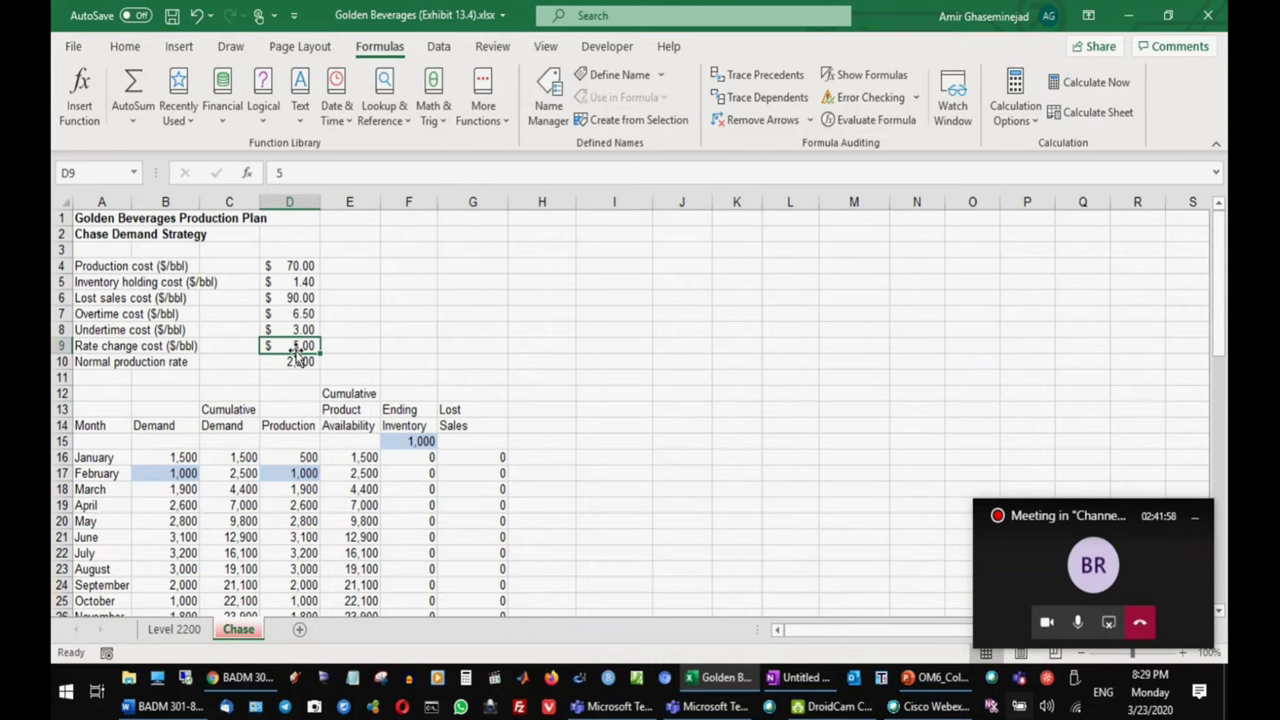
type("10")
key("Return")
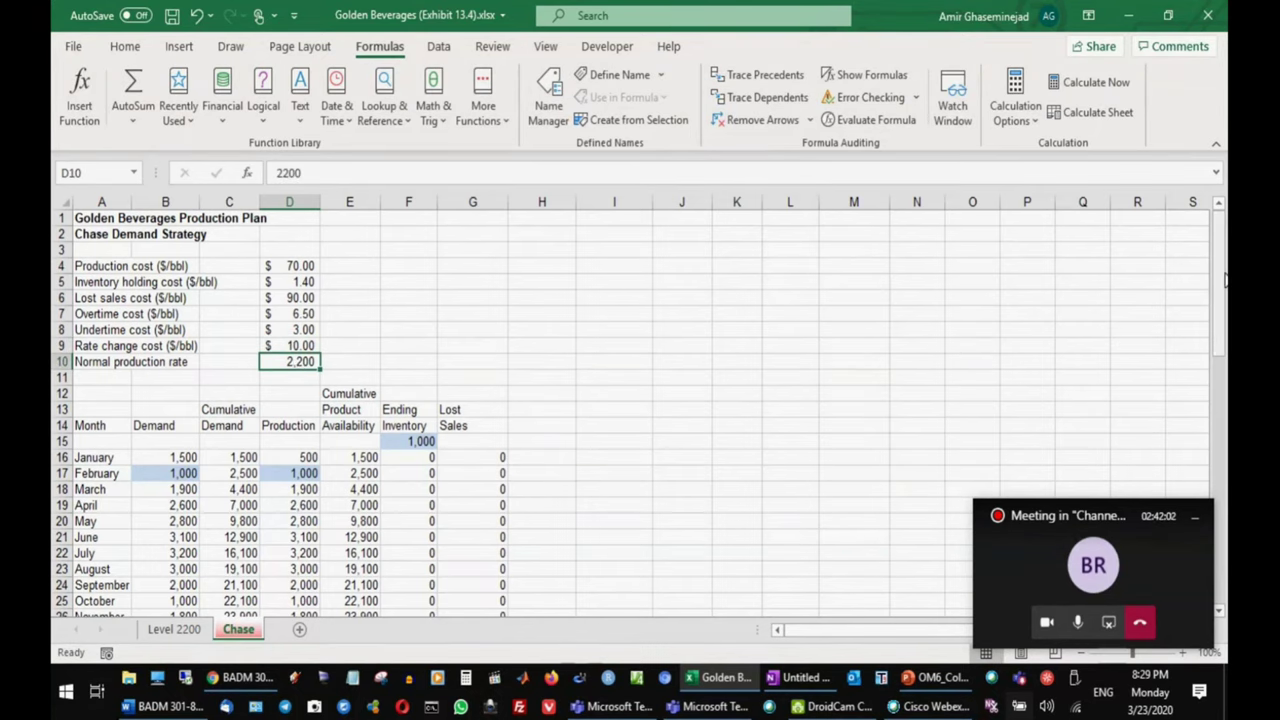
left_click_drag(1224, 280, 1222, 250)
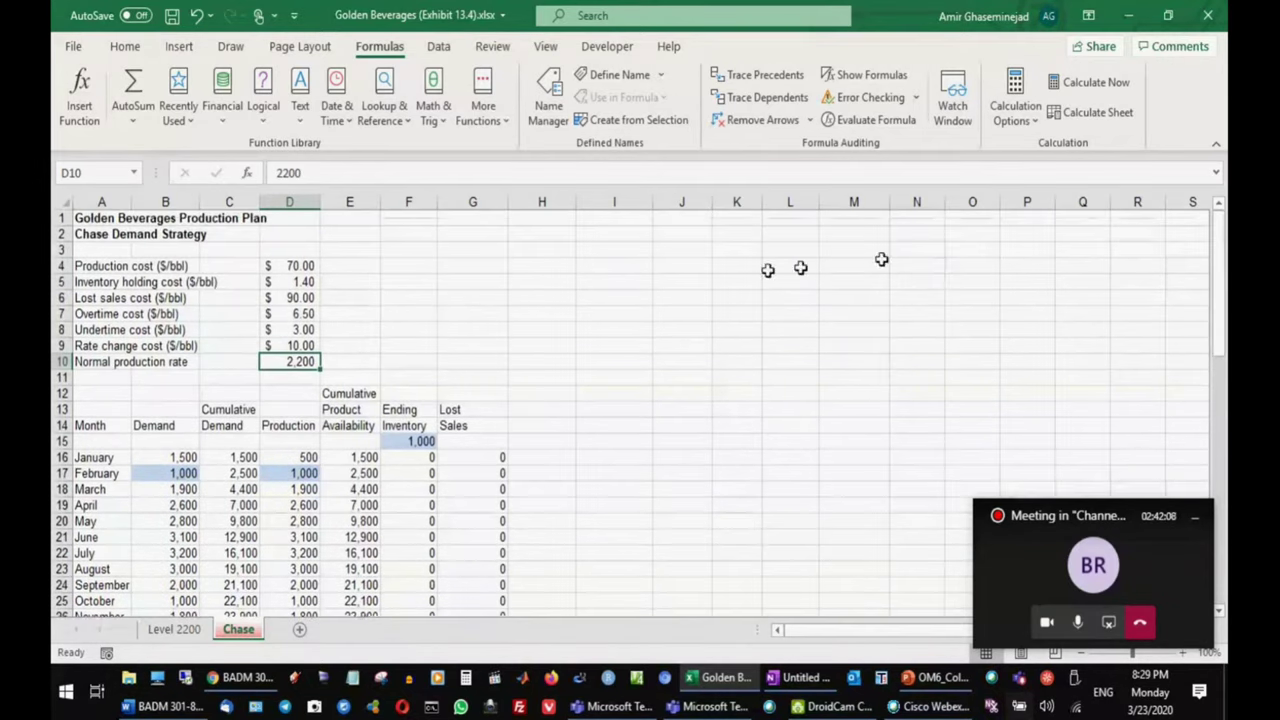
- Set the rate change cost in D9 of the Chase sheet to 20 and compare its profit with the Level 2200 sheet
left_click(289, 345)
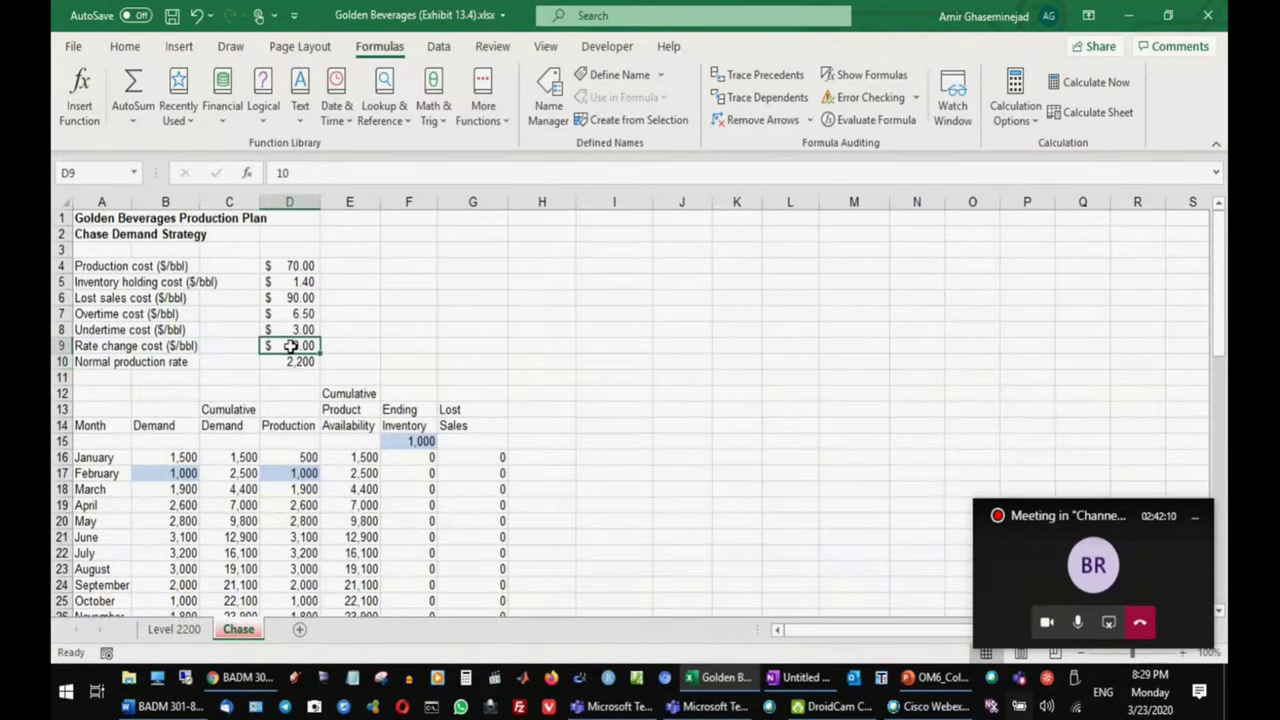
type("20")
key("Return")
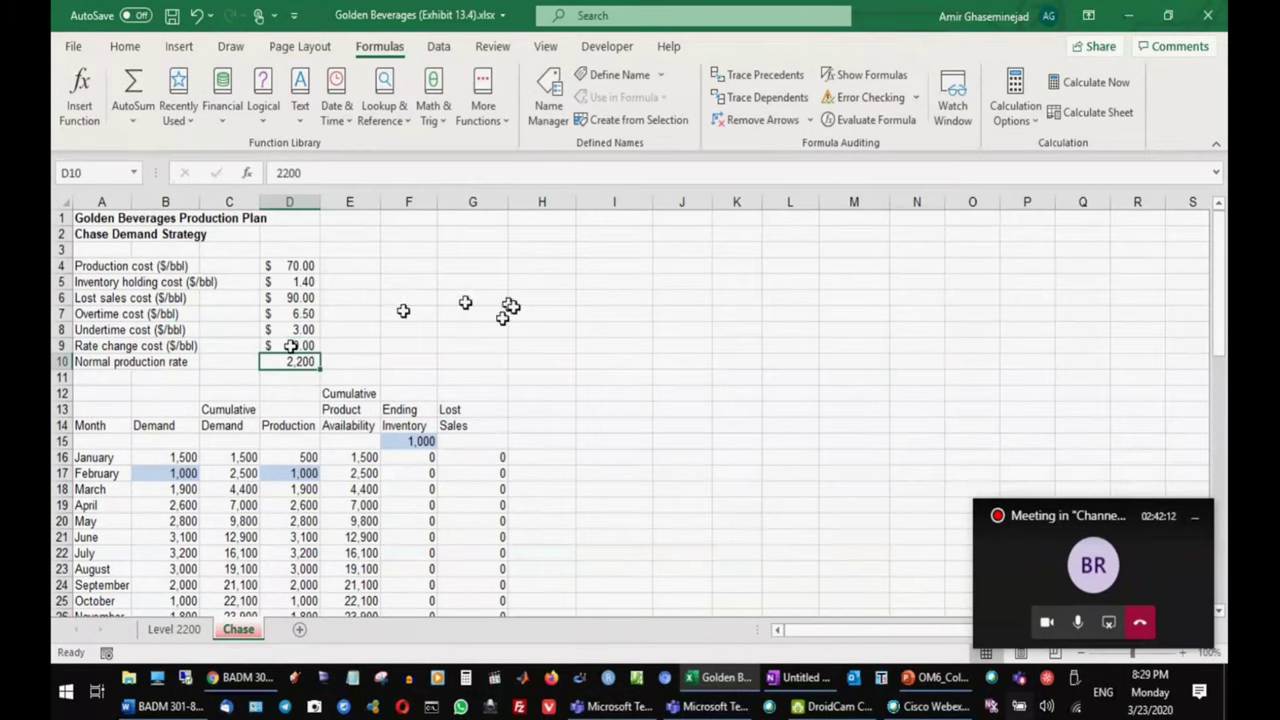
left_click_drag(1222, 272, 1220, 343)
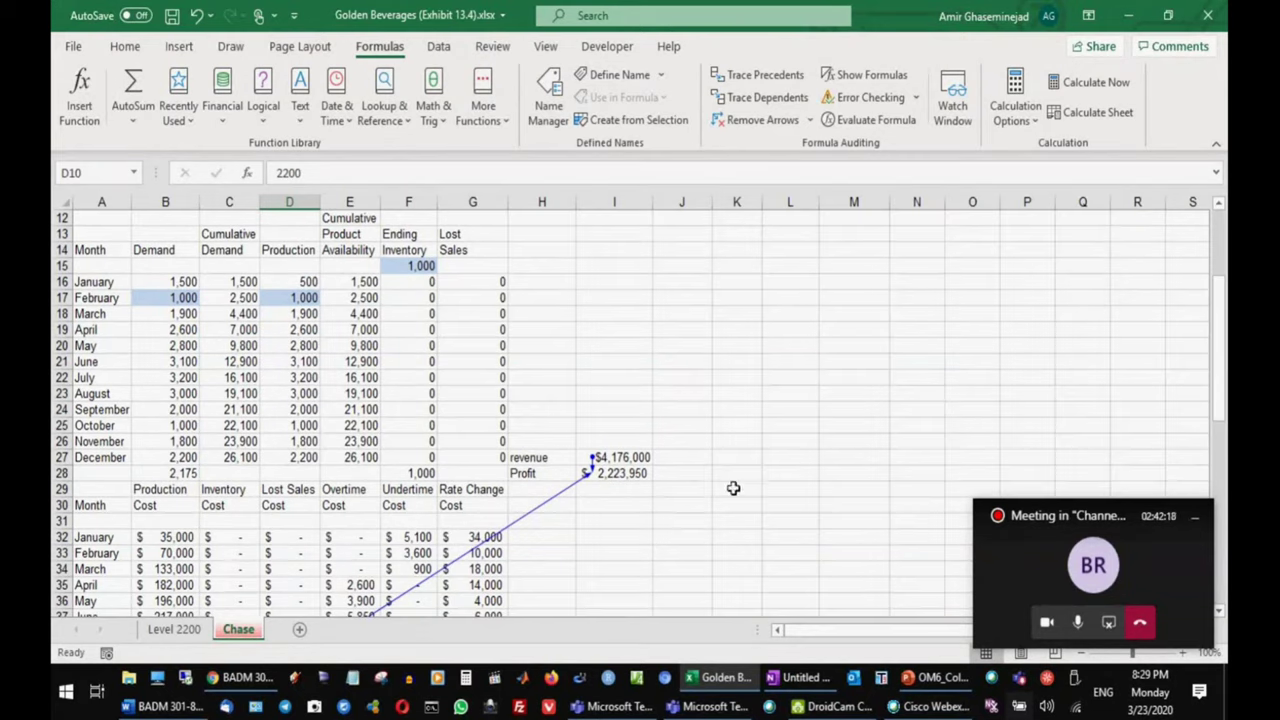
left_click(175, 629)
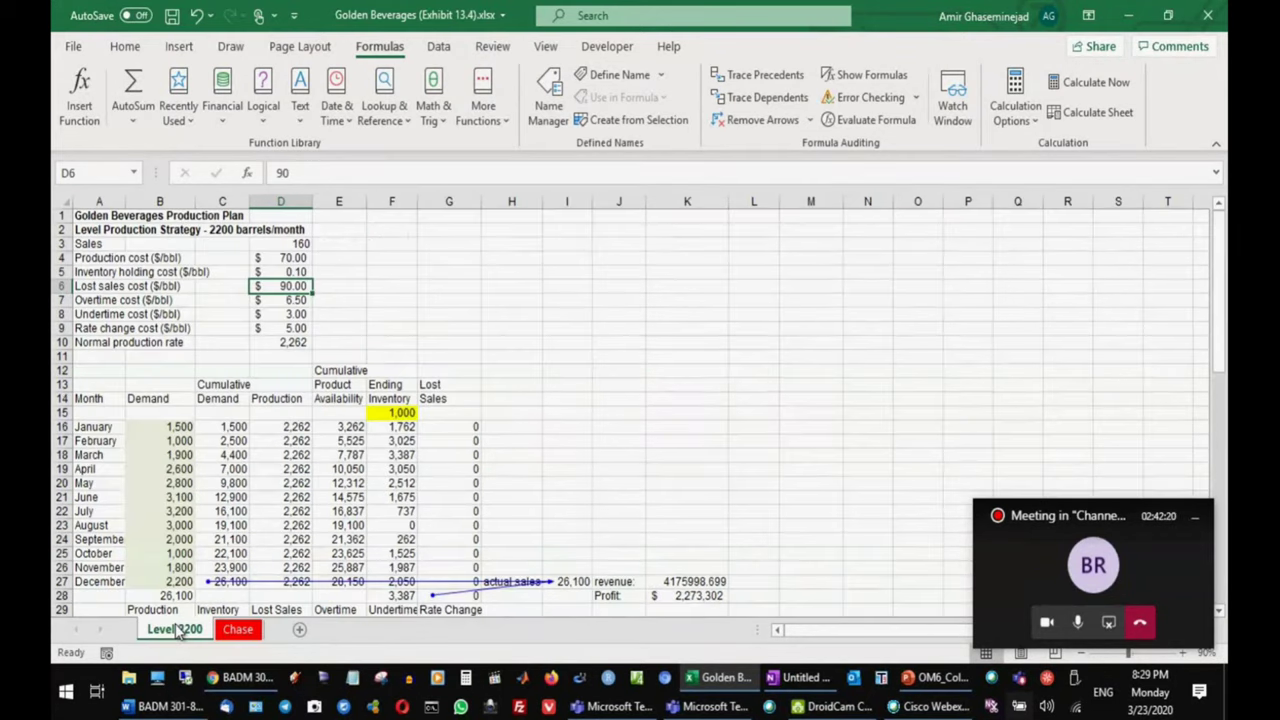